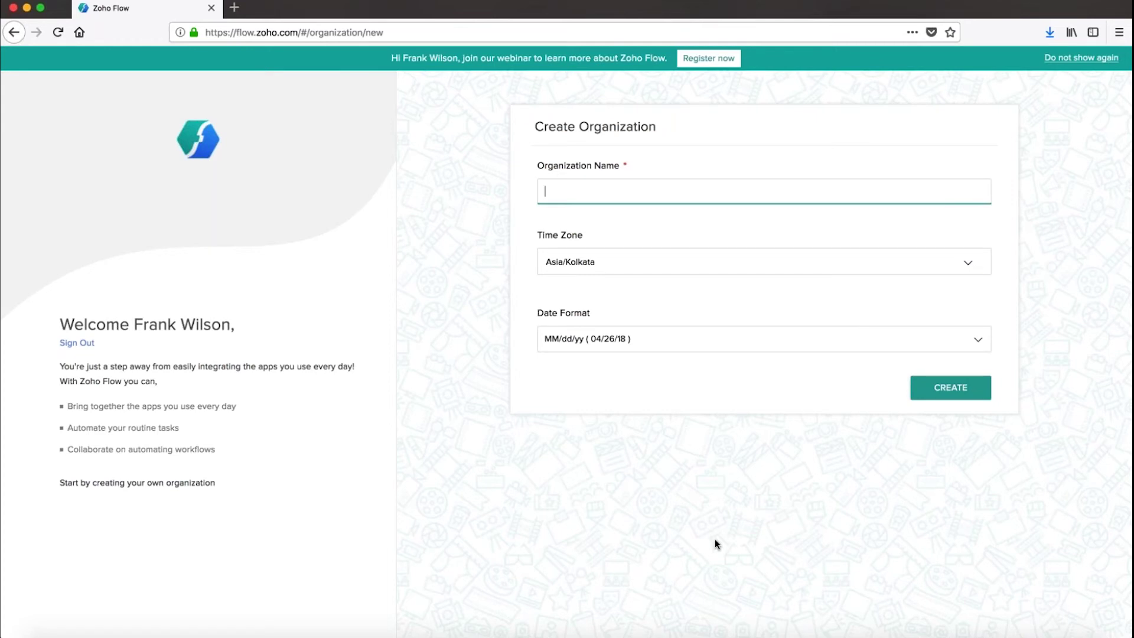
# Spread out all open windows in Mission Control after reviewing the empty Create Organization form
pyautogui.hotkey('ctrl', 'Up')
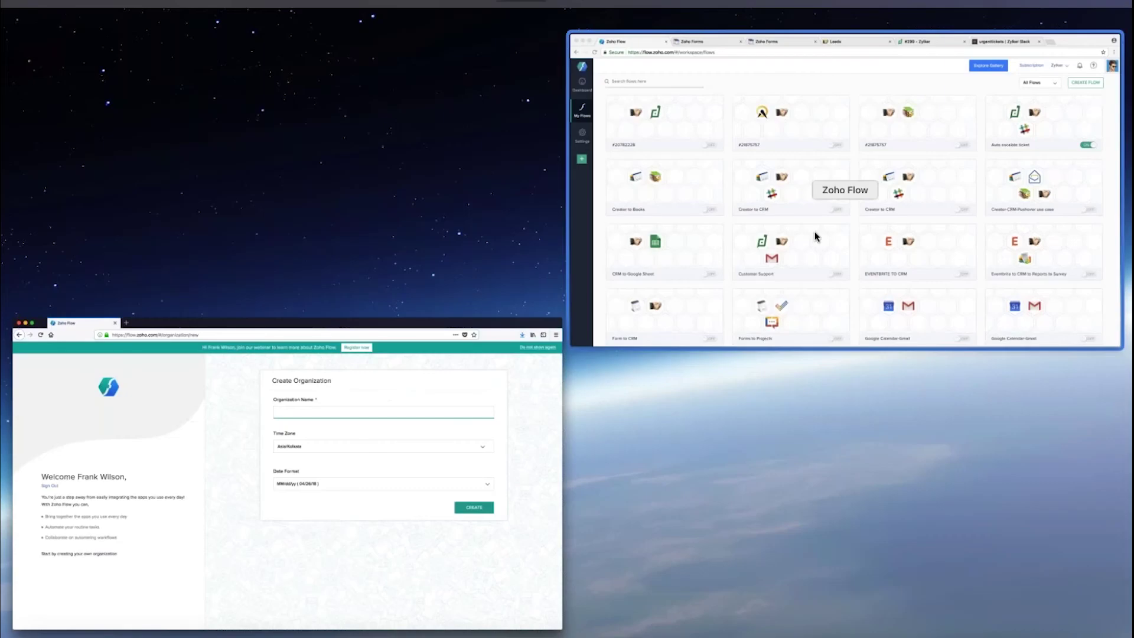
# Bring the Zoho Flow My Flows workspace window to the front
pyautogui.click(814, 232)
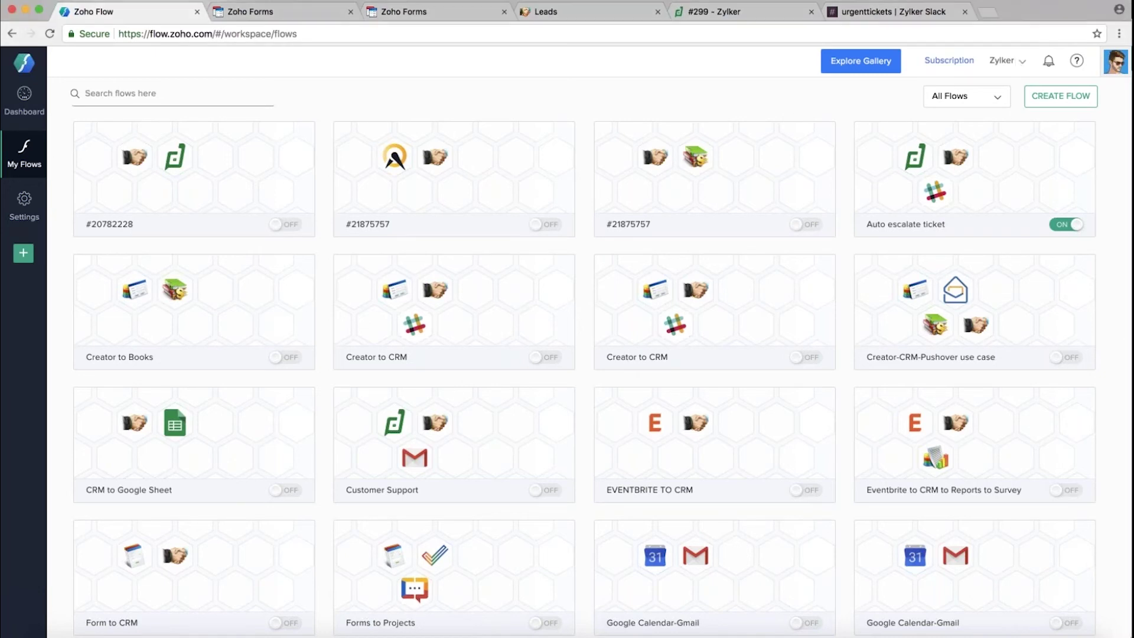
pyautogui.moveTo(676, 324)
# Check the Zylker organization list, then review the profile panel's Professional Plan and 487/36000 tasks
pyautogui.scroll(5, 1021, 65)
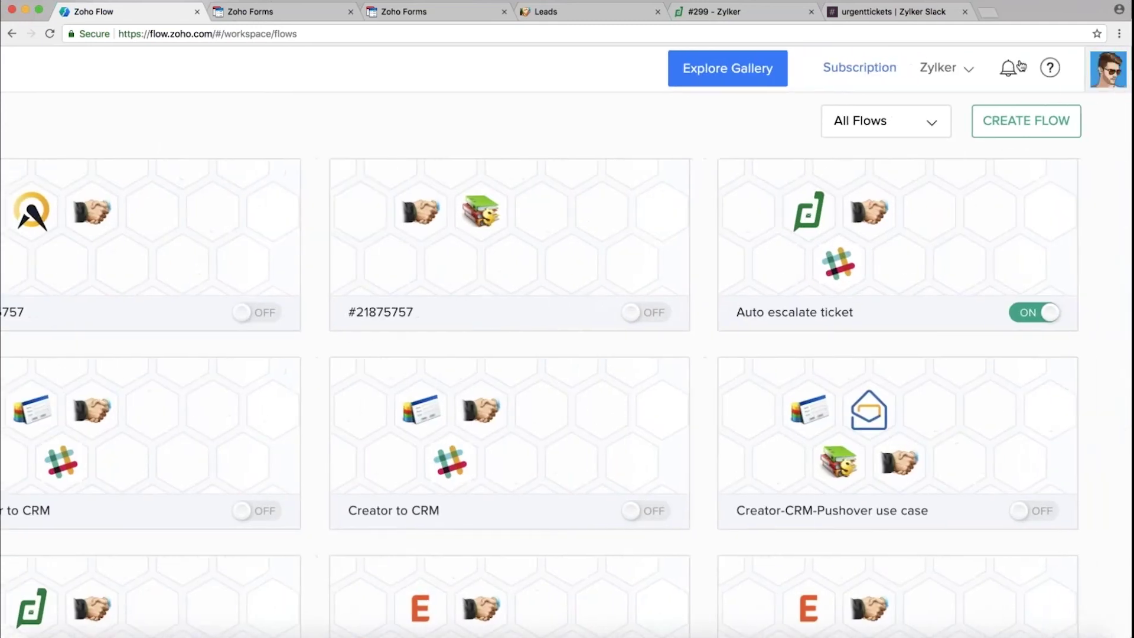
pyautogui.click(968, 71)
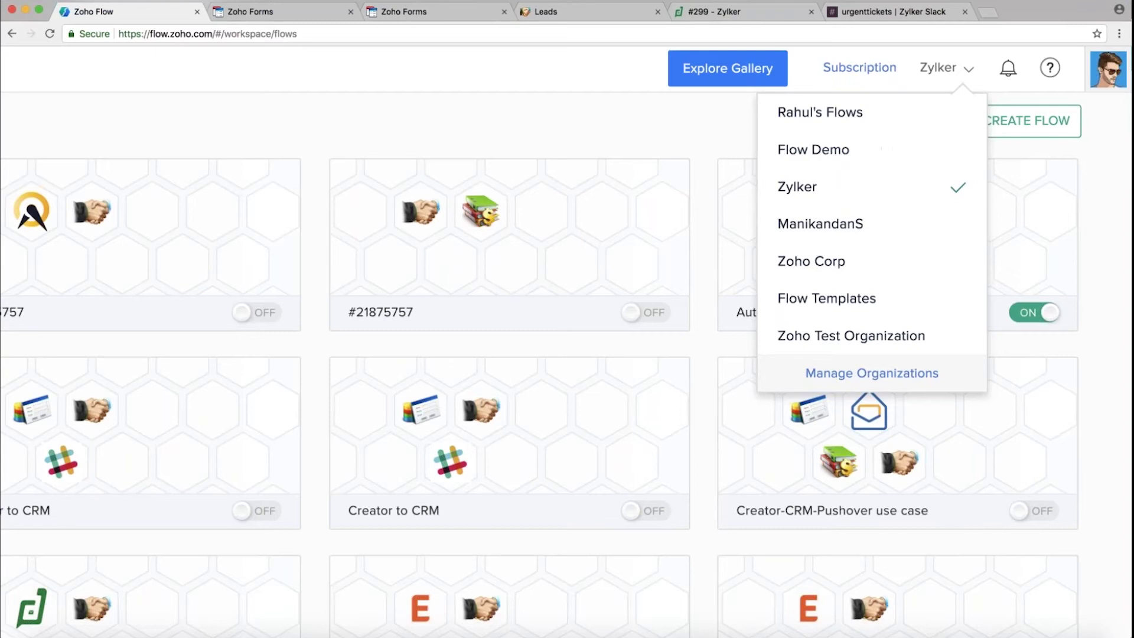
pyautogui.click(1111, 71)
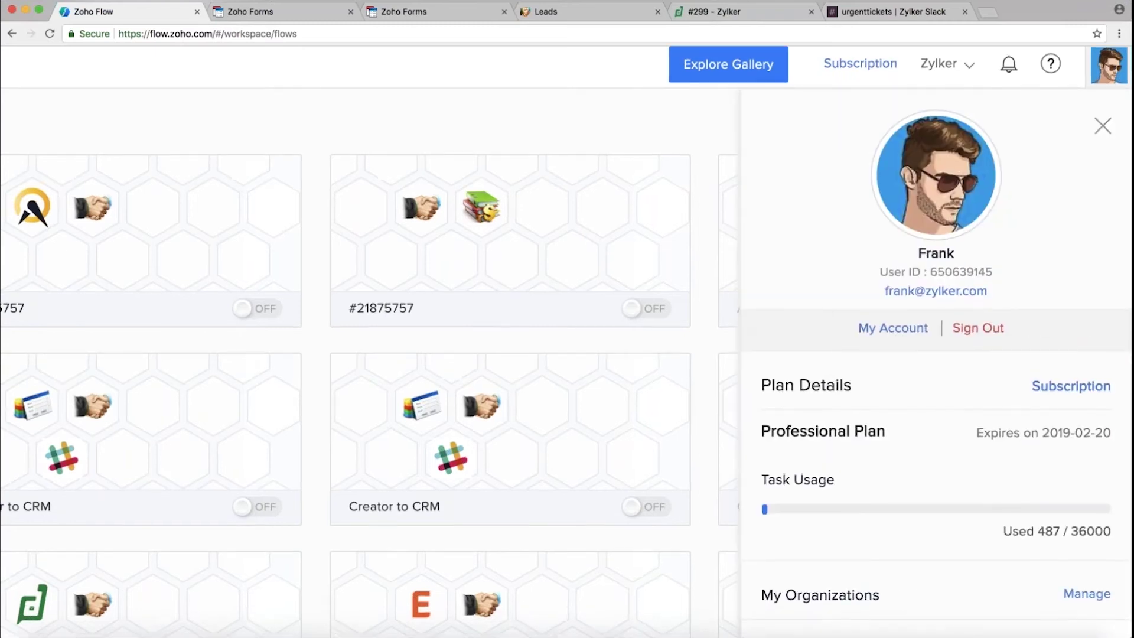
pyautogui.scroll(-3, 933, 355)
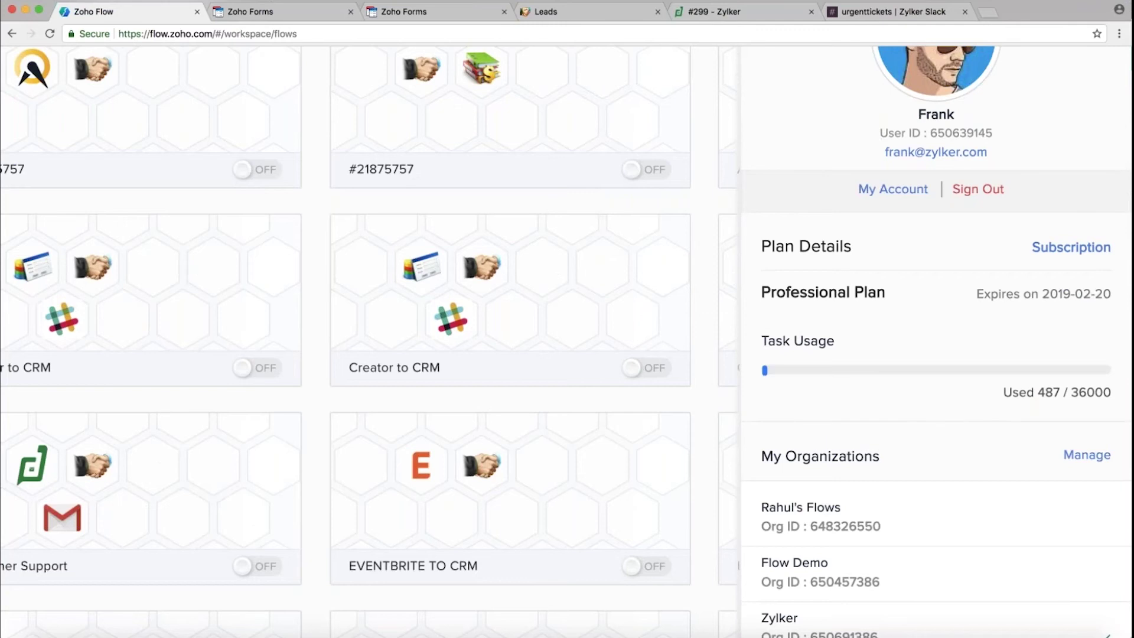
pyautogui.scroll(-3, 970, 481)
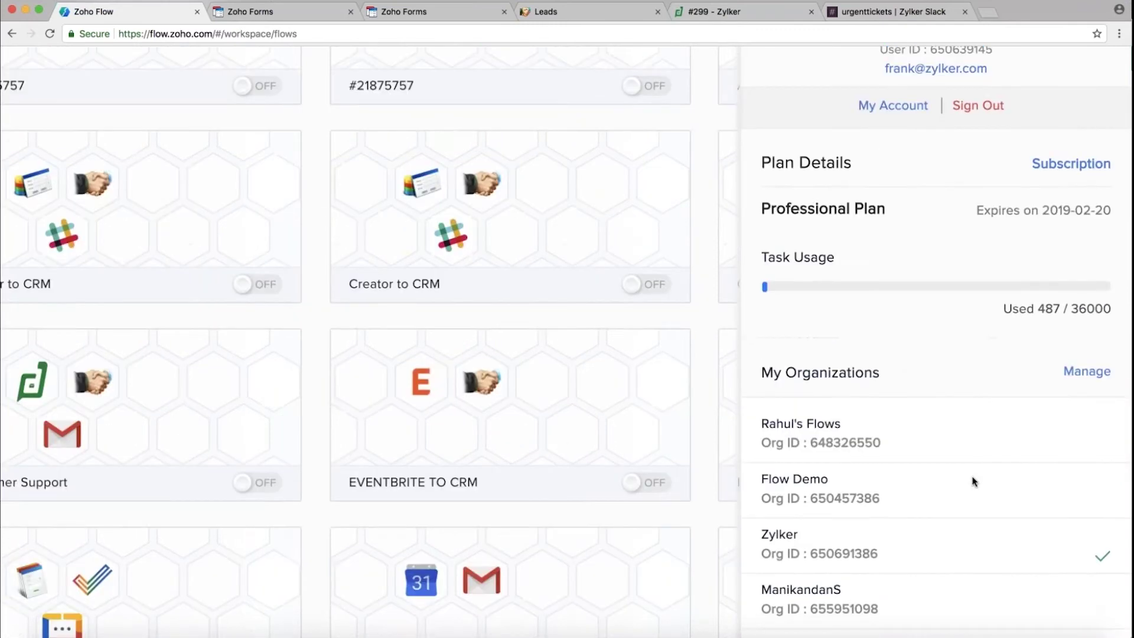
pyautogui.scroll(-5, 863, 436)
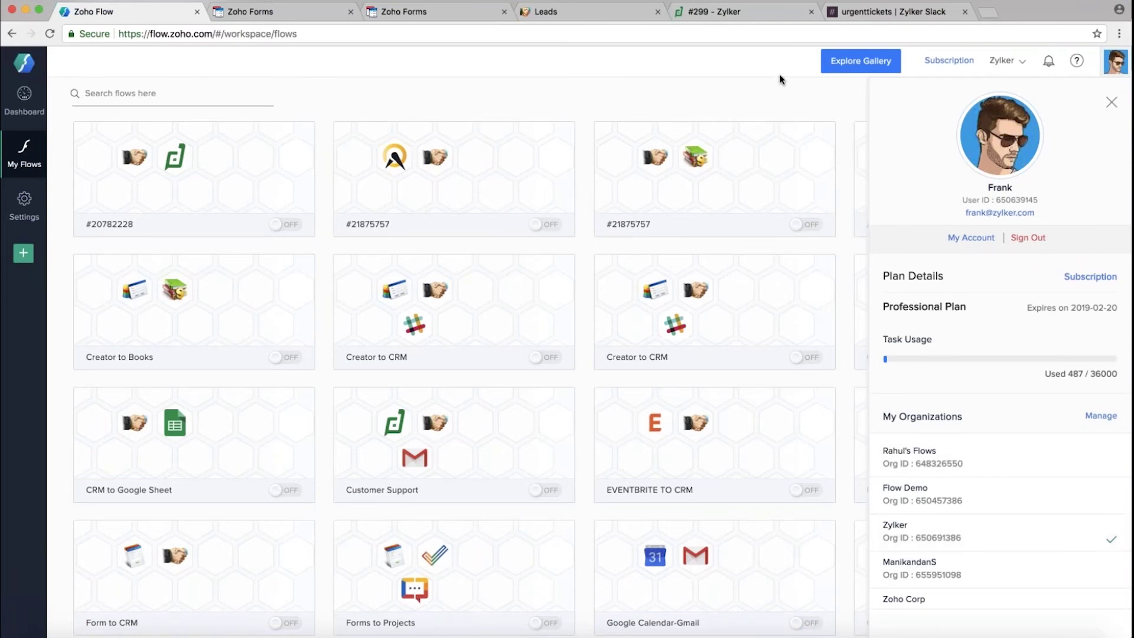
# Review the Manage Organizations page, then return to the My Flows workspace
pyautogui.click(1101, 416)
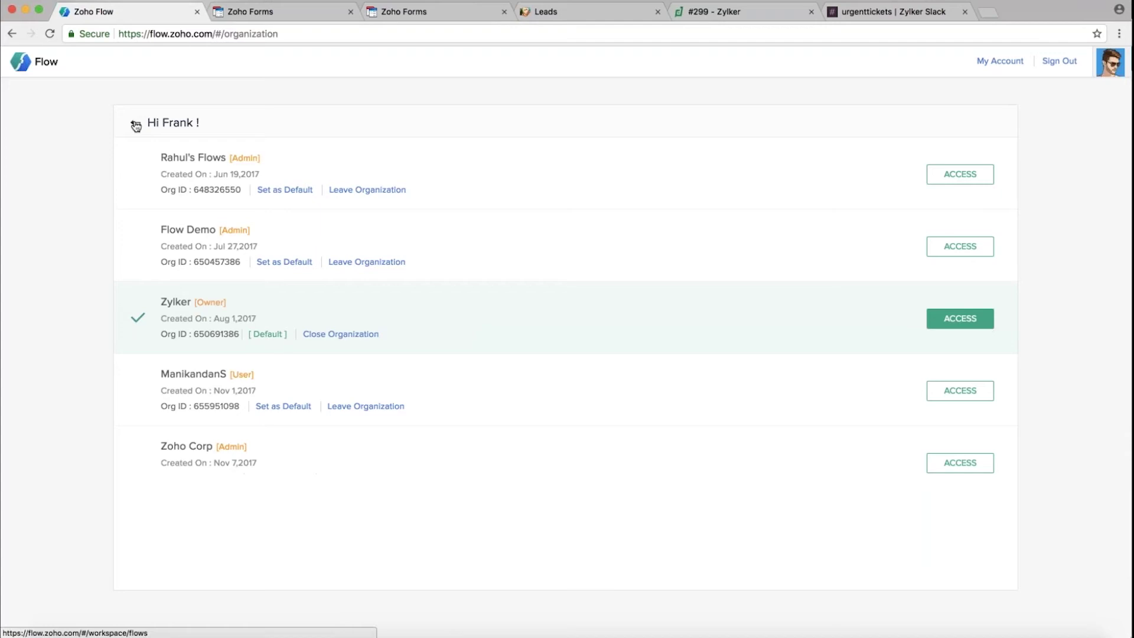
pyautogui.click(136, 125)
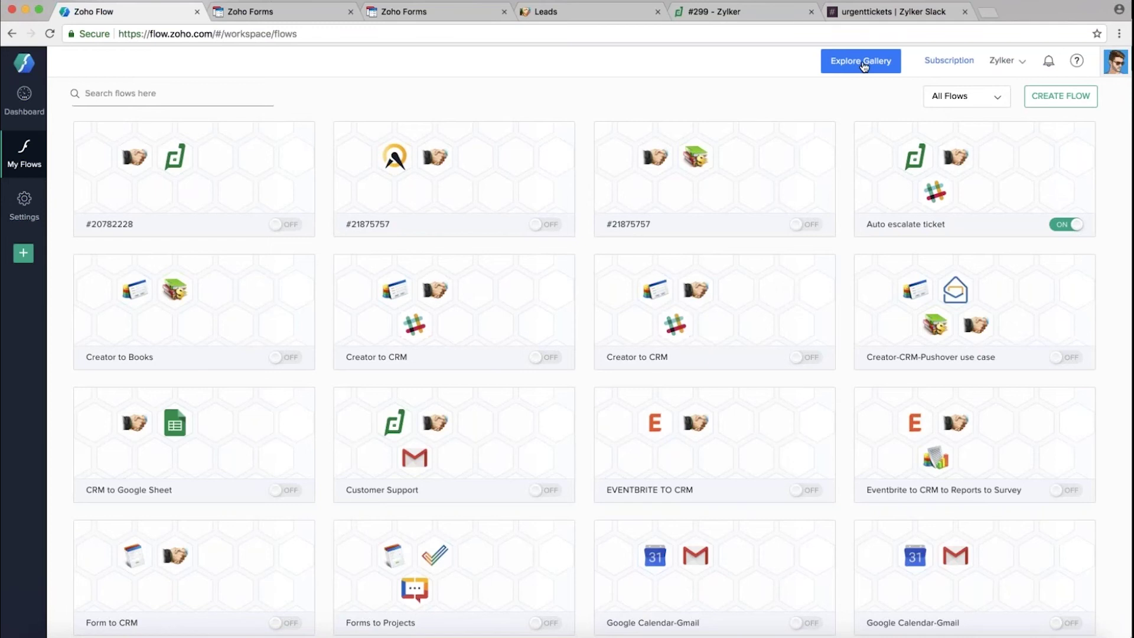
# Browse the gallery of ready-made flows, scrolling through its app list
pyautogui.click(864, 65)
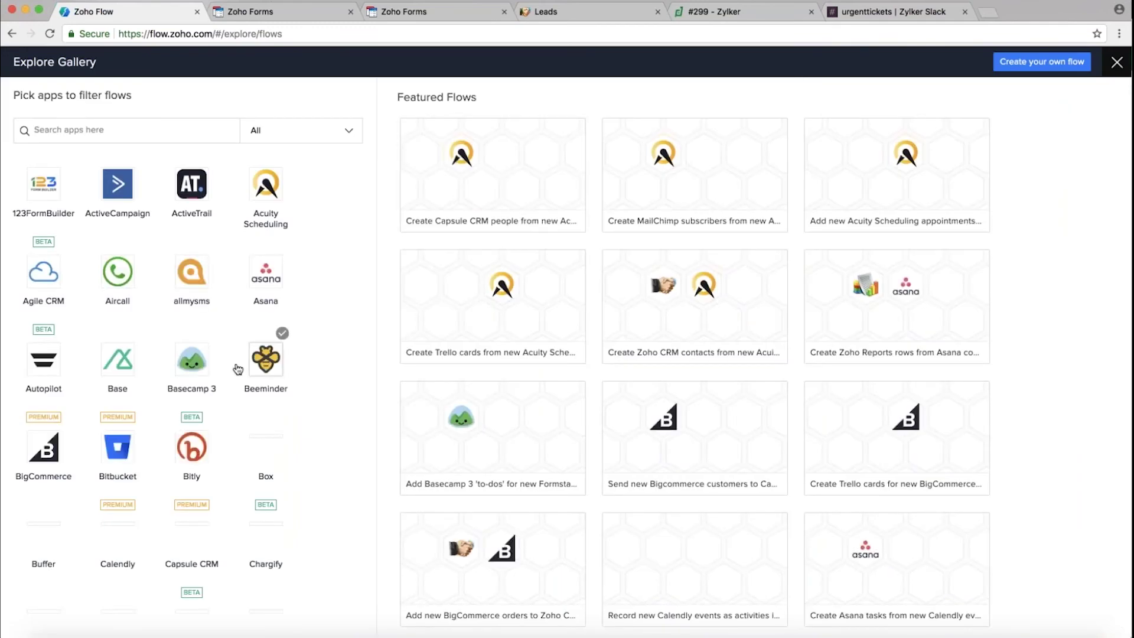
pyautogui.scroll(-2, 237, 370)
pyautogui.scroll(-8, 237, 370)
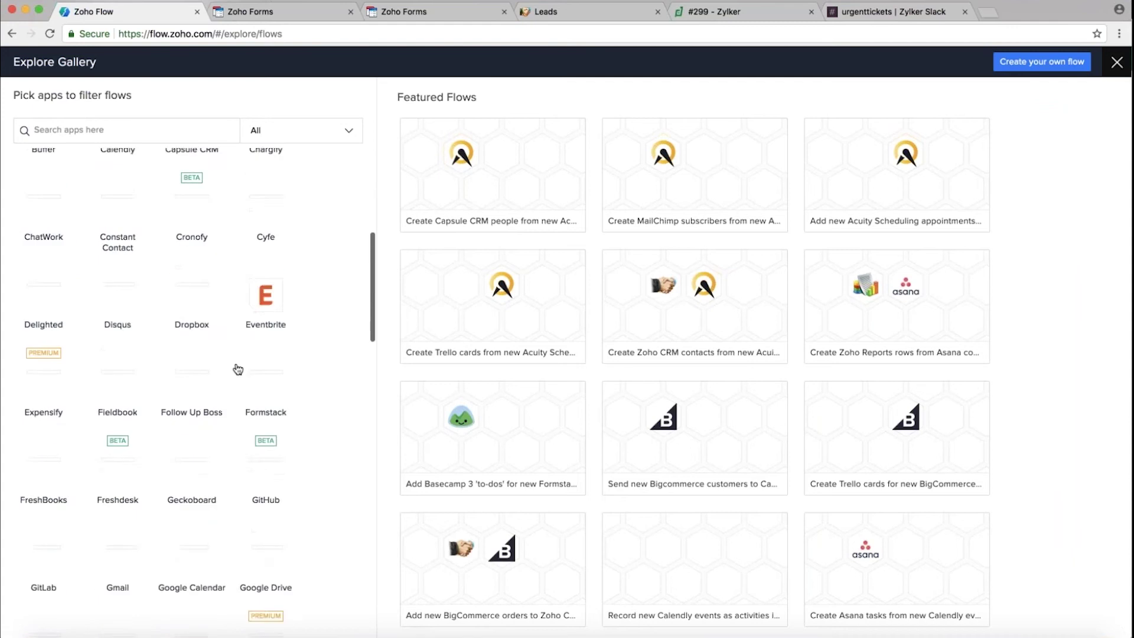
pyautogui.scroll(-7, 238, 369)
pyautogui.scroll(18, 238, 369)
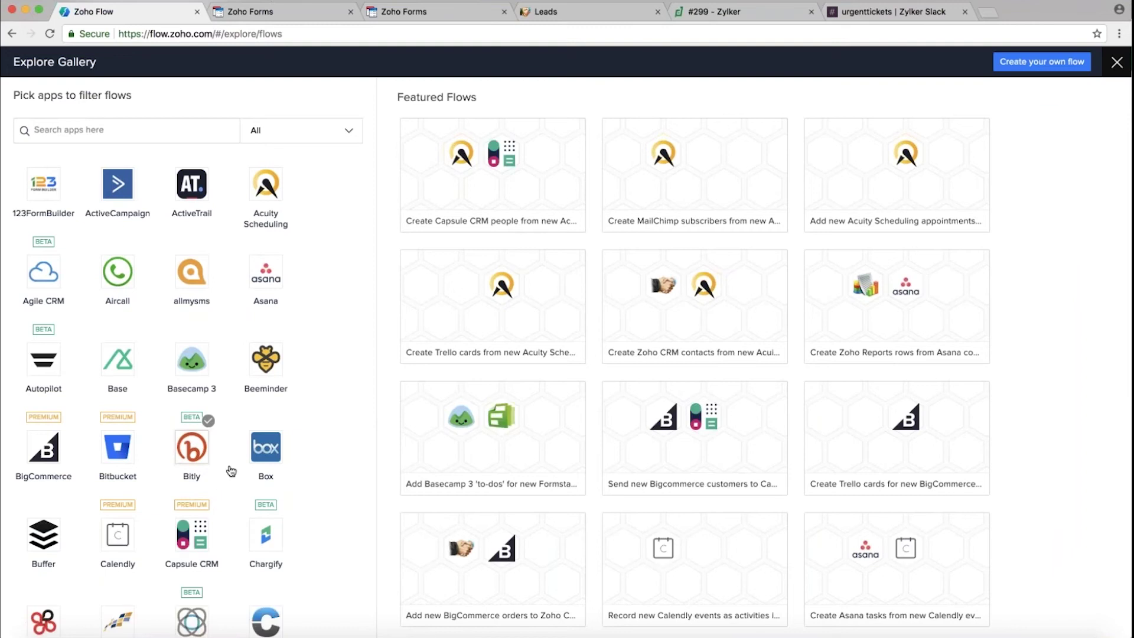
pyautogui.scroll(-4, 231, 471)
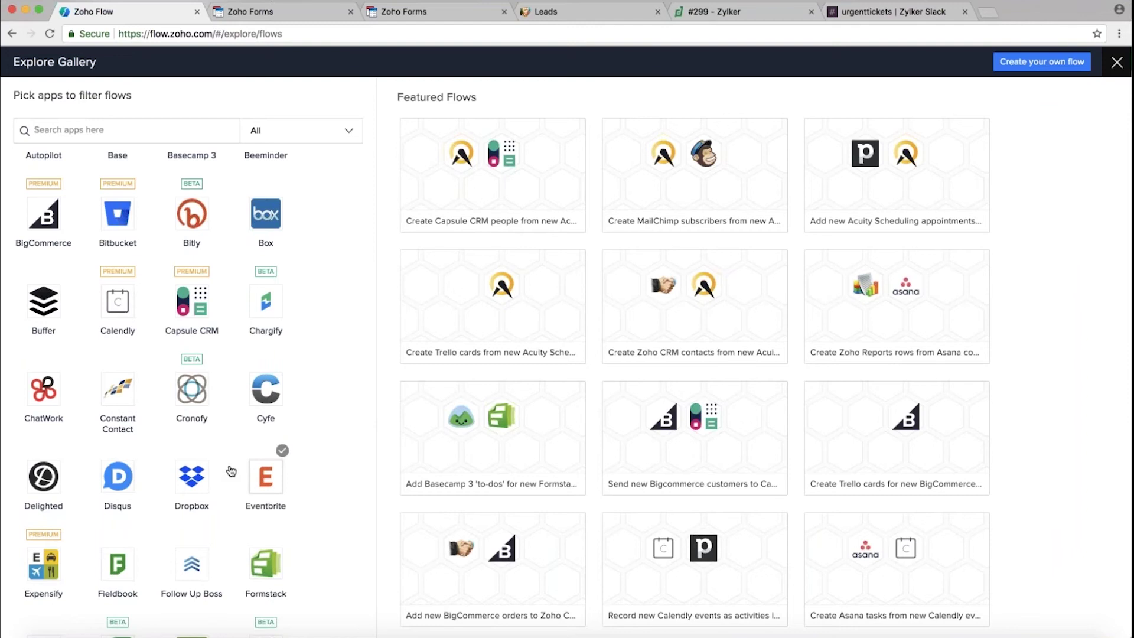
pyautogui.scroll(4, 231, 471)
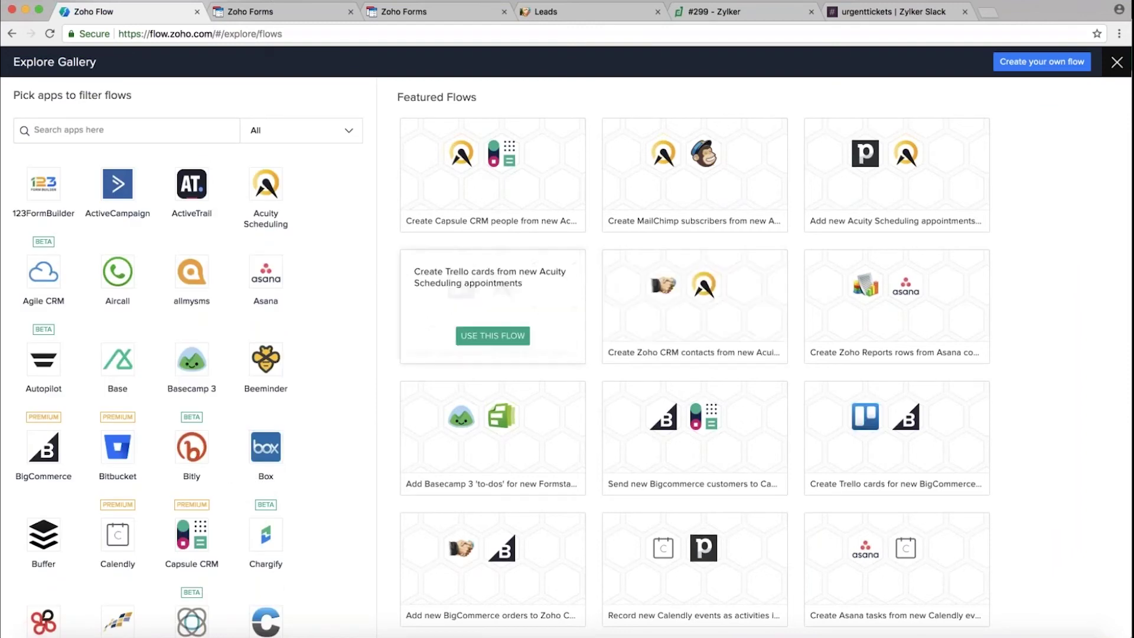
pyautogui.scroll(-4, 121, 426)
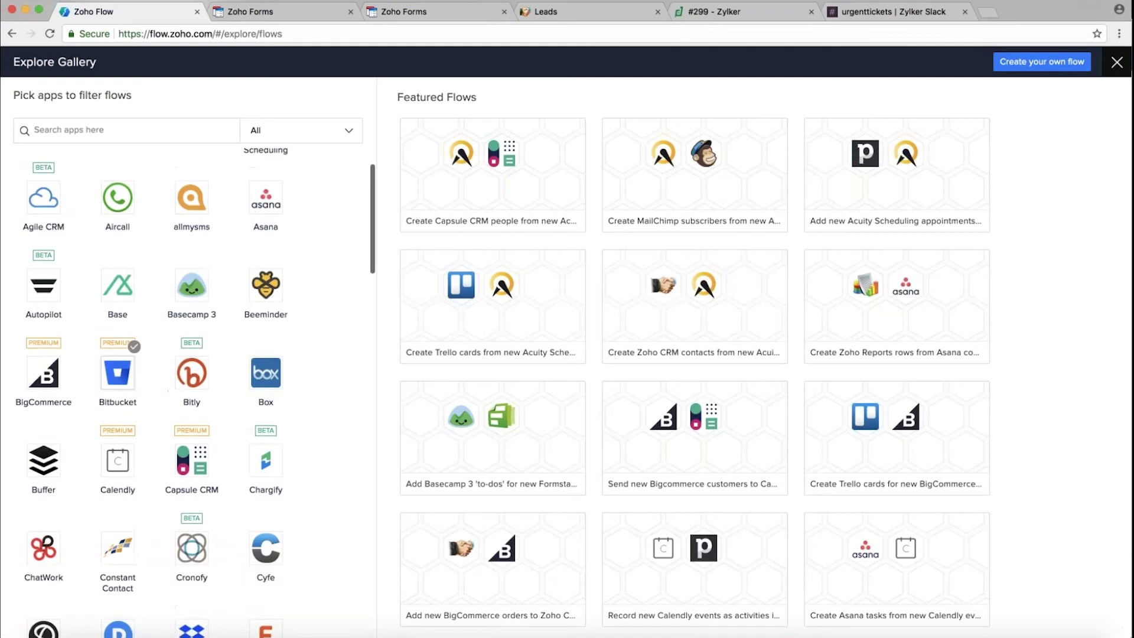
pyautogui.scroll(-3, 118, 224)
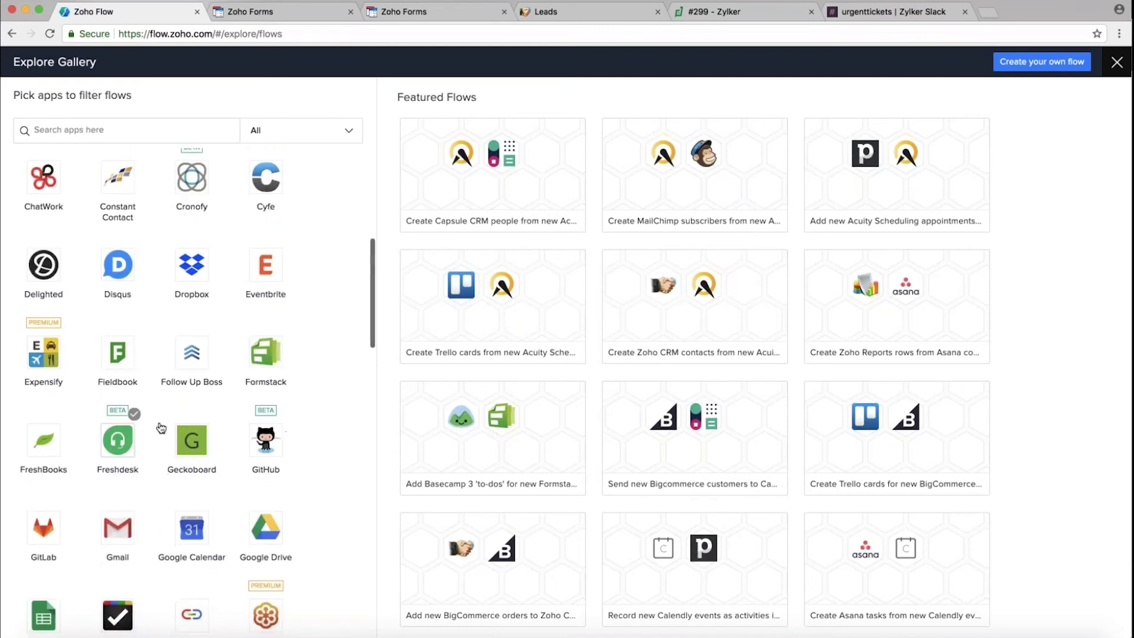
# Filter the gallery to Gmail flows and use the Allmysms alerts template for starred messages
pyautogui.click(118, 530)
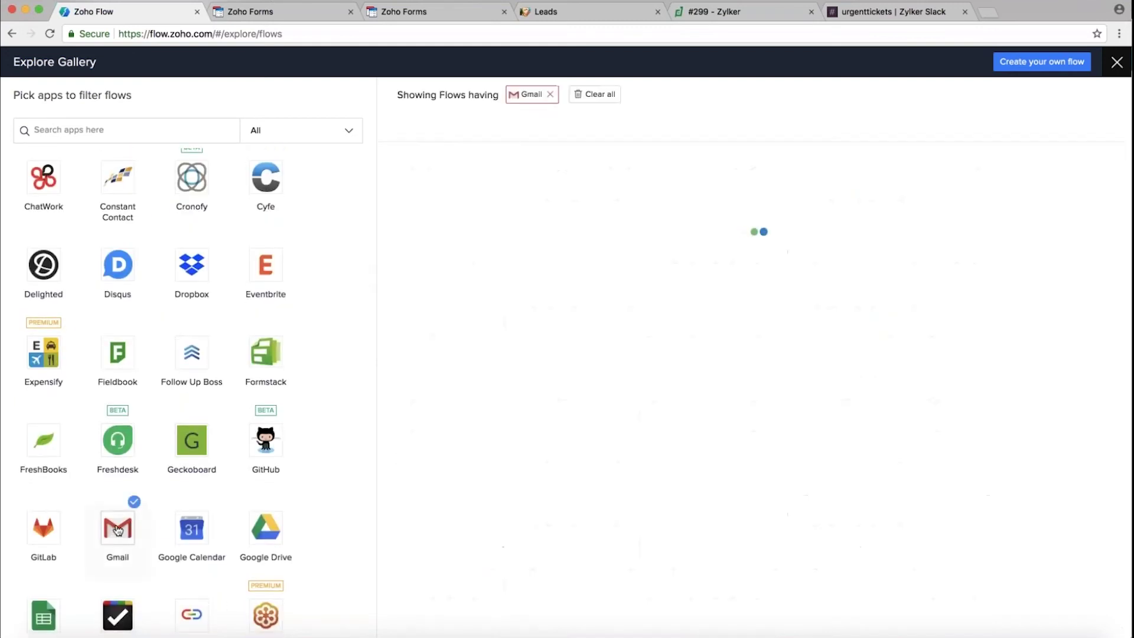
pyautogui.moveTo(489, 232)
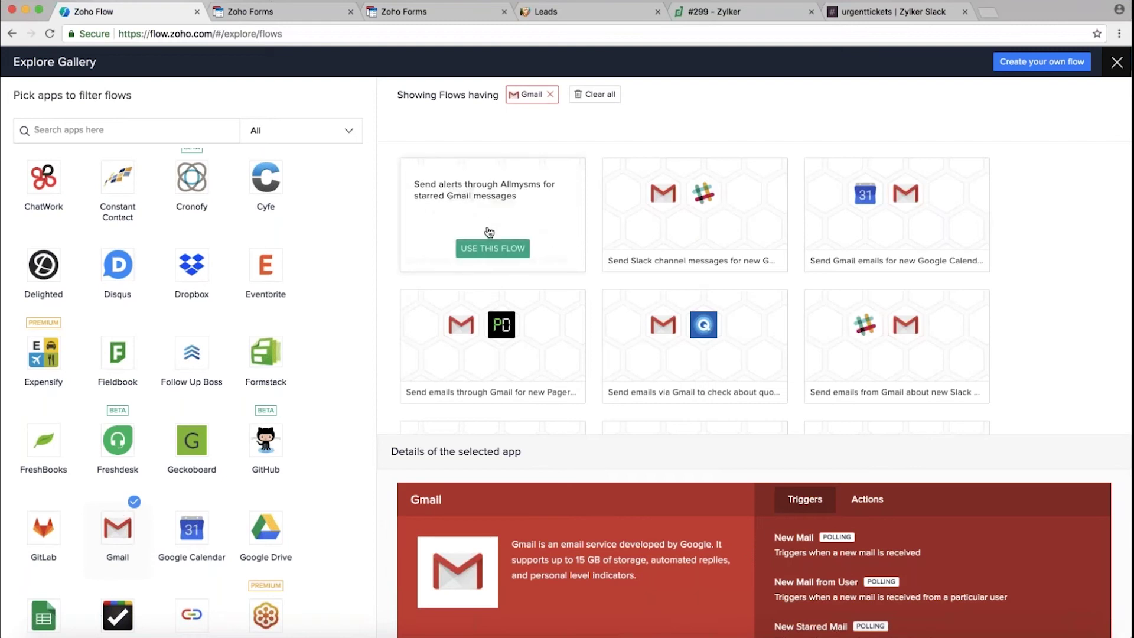
pyautogui.moveTo(893, 219)
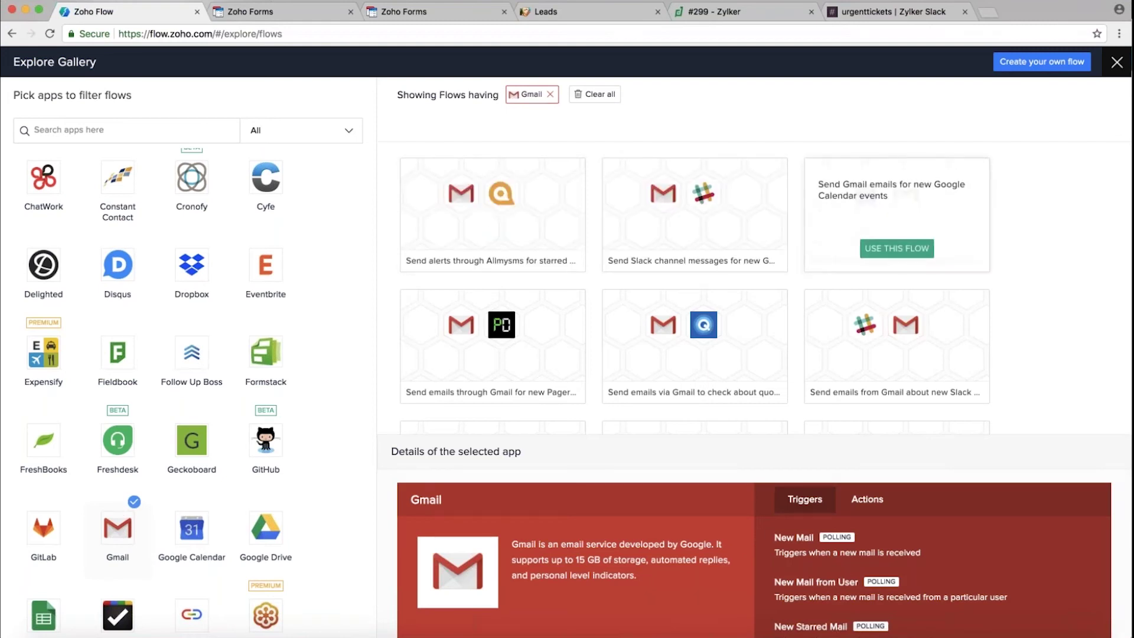
pyautogui.moveTo(520, 351)
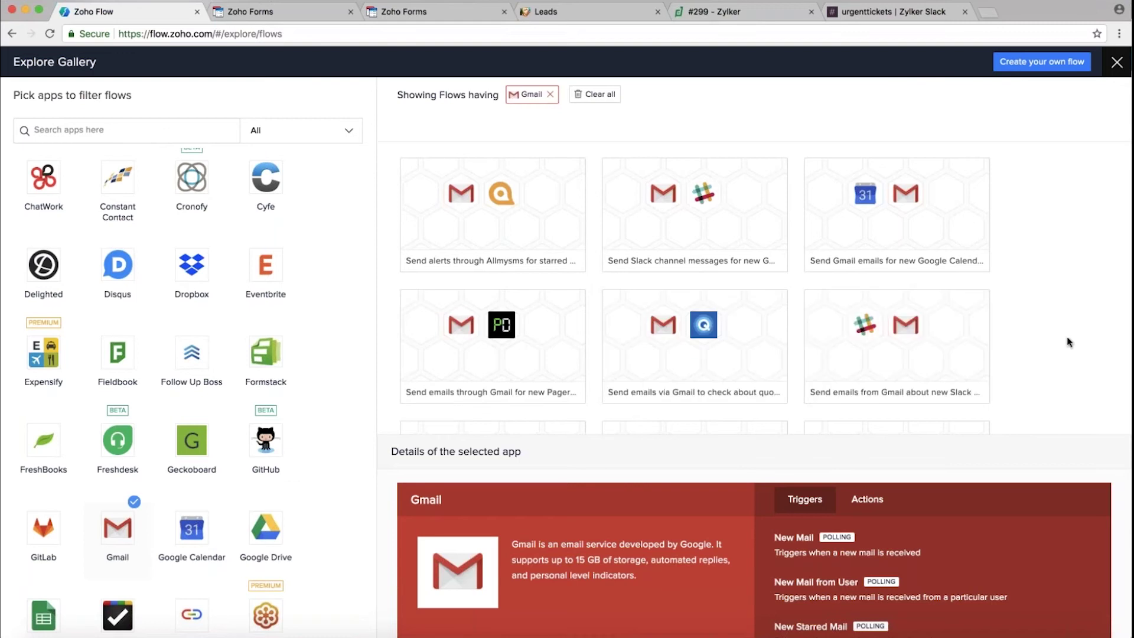
pyautogui.moveTo(523, 251)
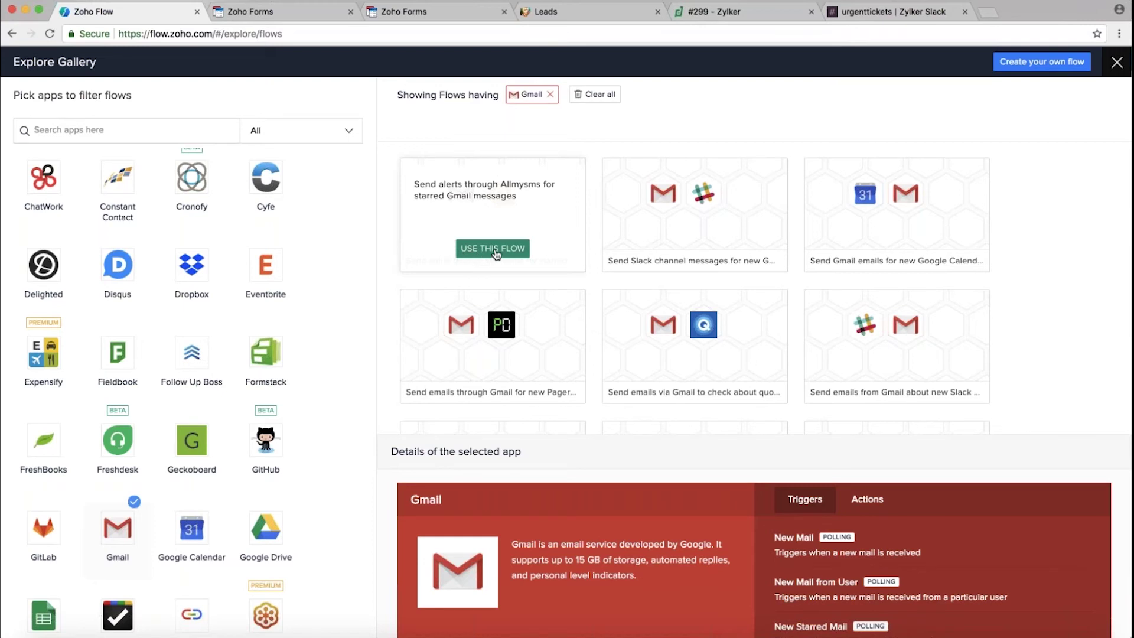
pyautogui.click(496, 254)
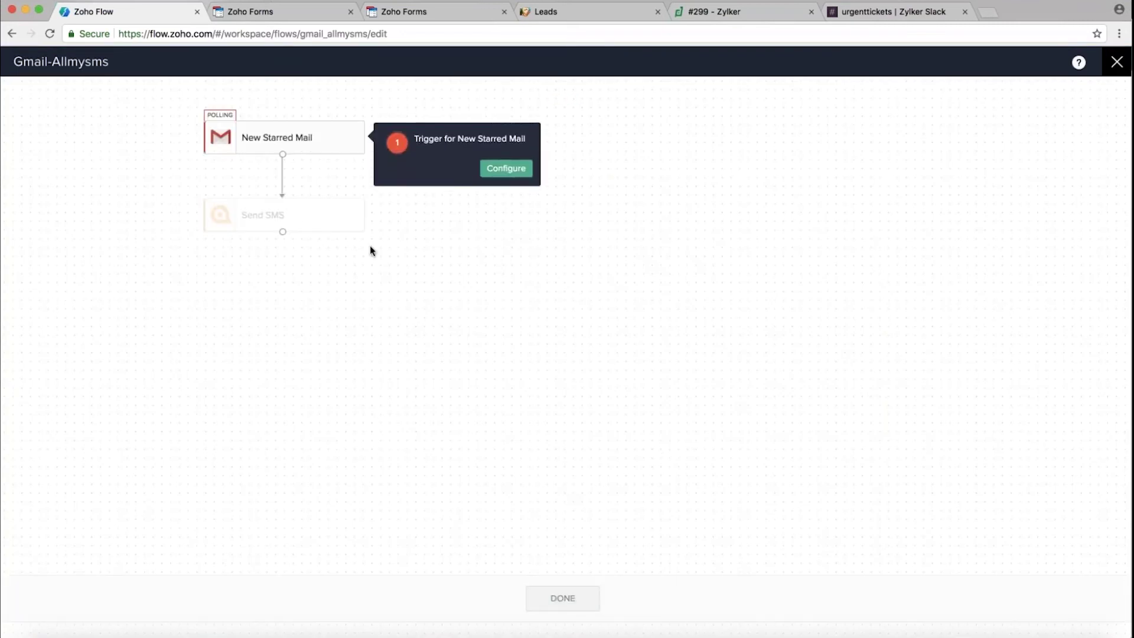
# Close the Gmail-Allmysms flow editor without configuring it
pyautogui.click(1118, 65)
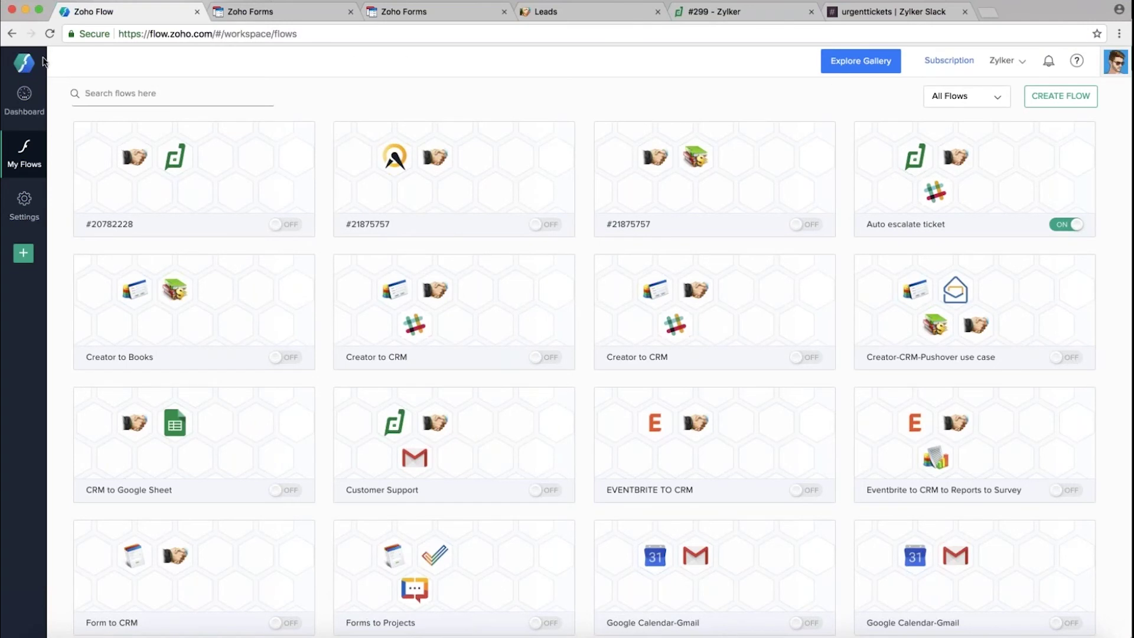
# Show the execution dashboard's counts for the current month
pyautogui.click(24, 102)
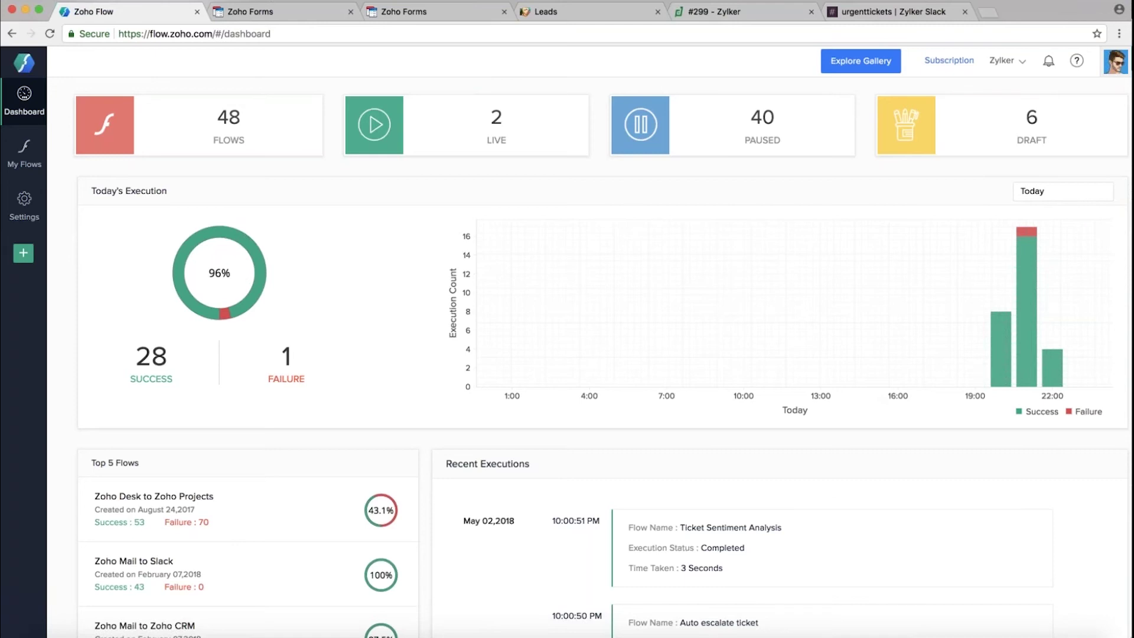
pyautogui.moveTo(1027, 331)
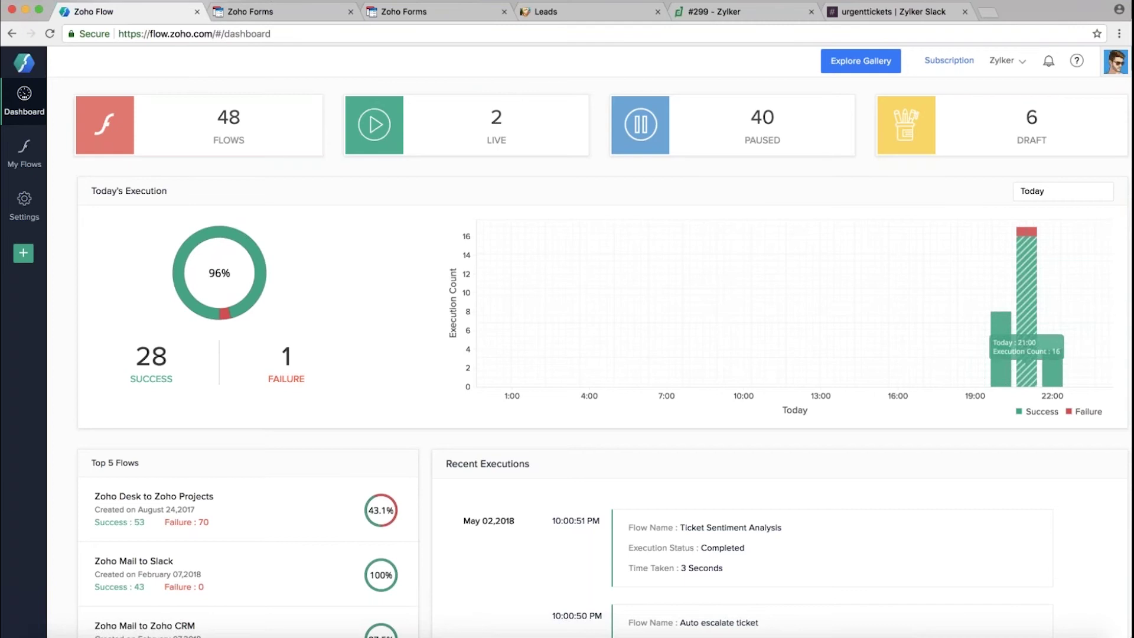
pyautogui.moveTo(1011, 380)
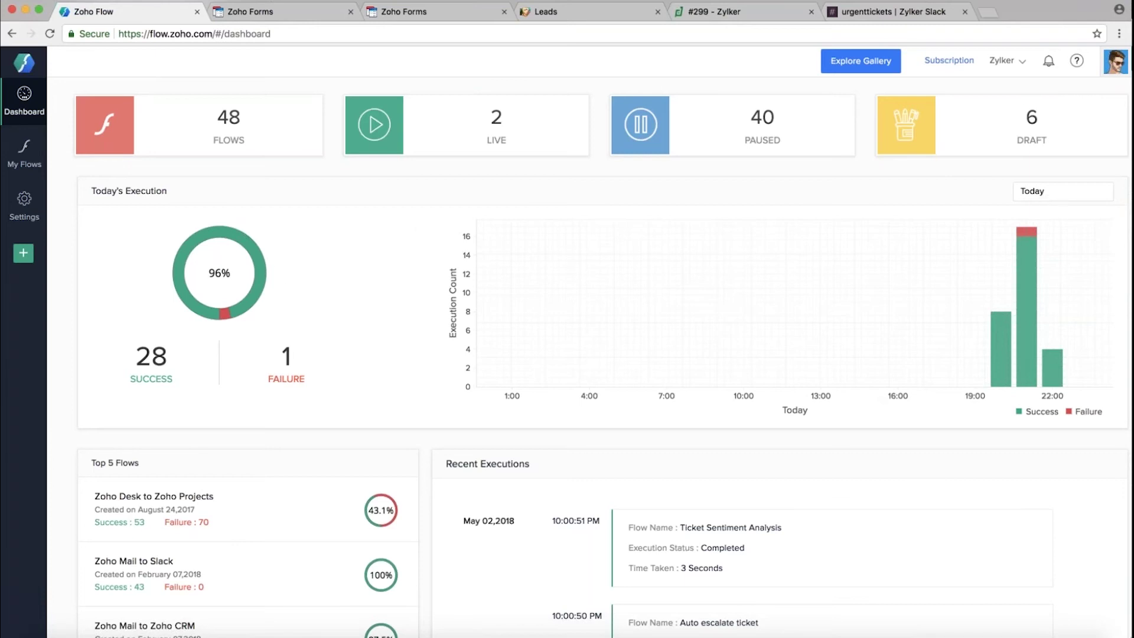
pyautogui.click(1058, 191)
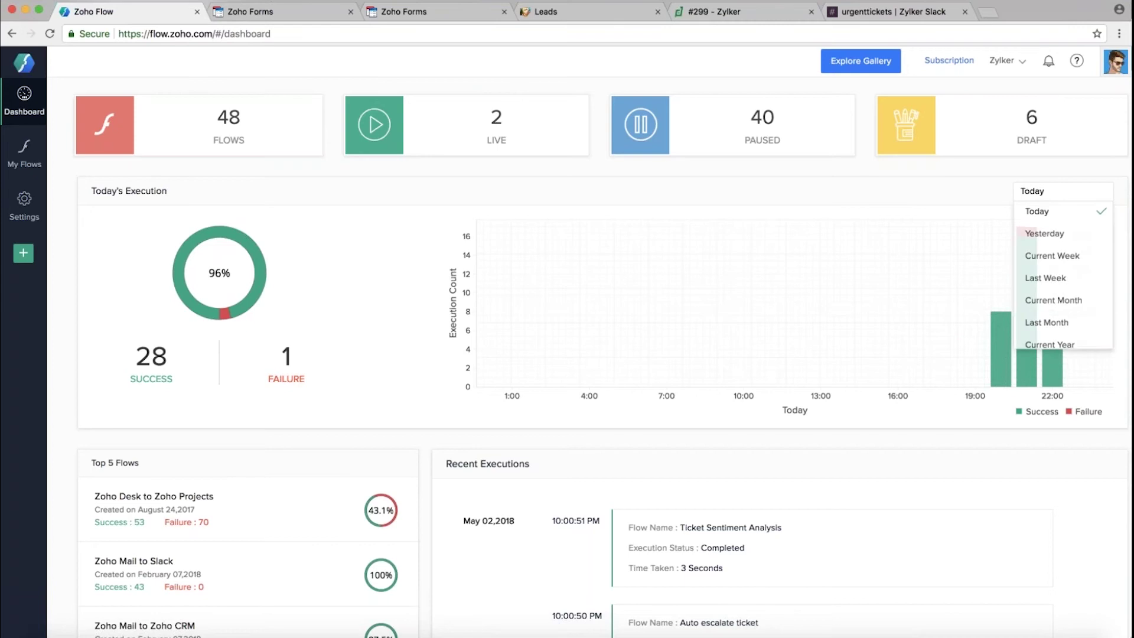
pyautogui.click(1079, 299)
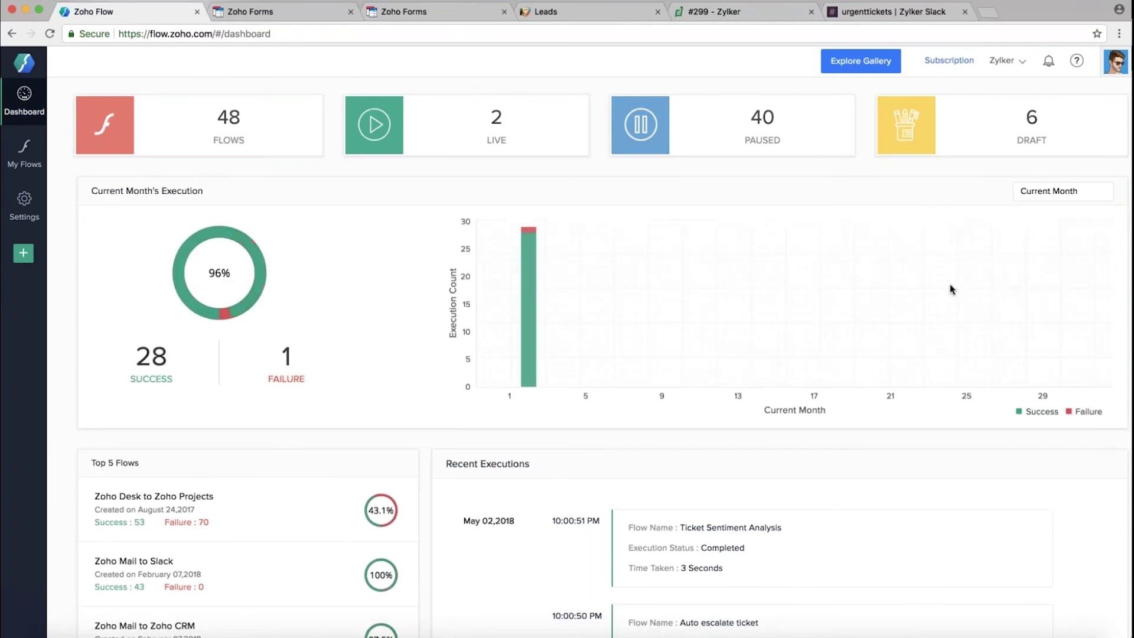
# Switch the execution summary to Last Week, then Last Month, and review the 73% success results
pyautogui.click(1071, 194)
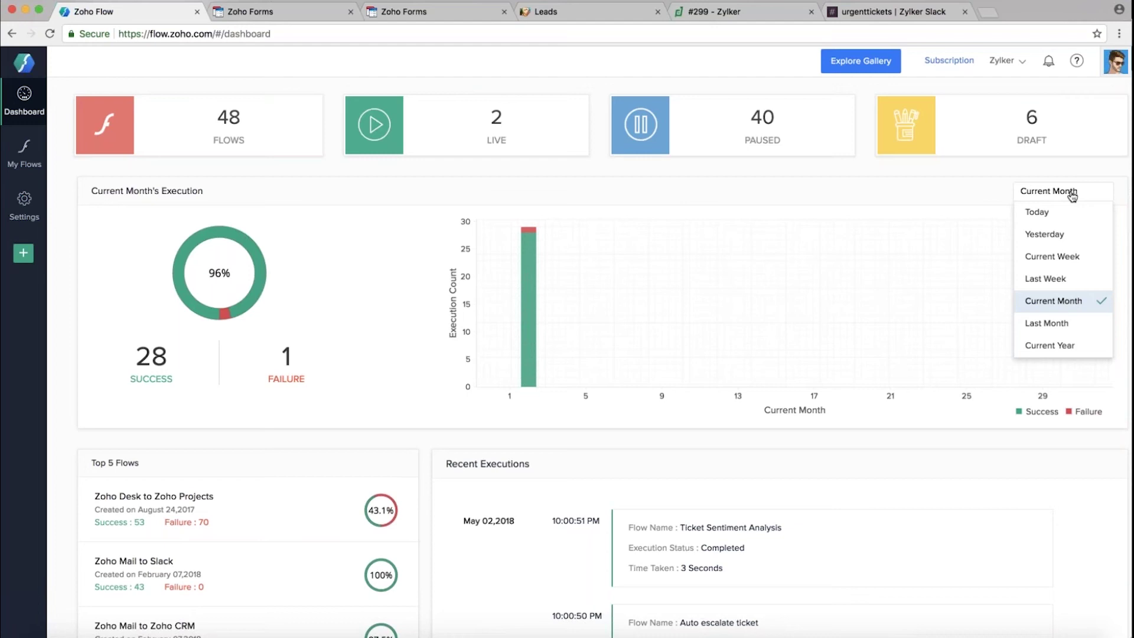
pyautogui.click(1051, 279)
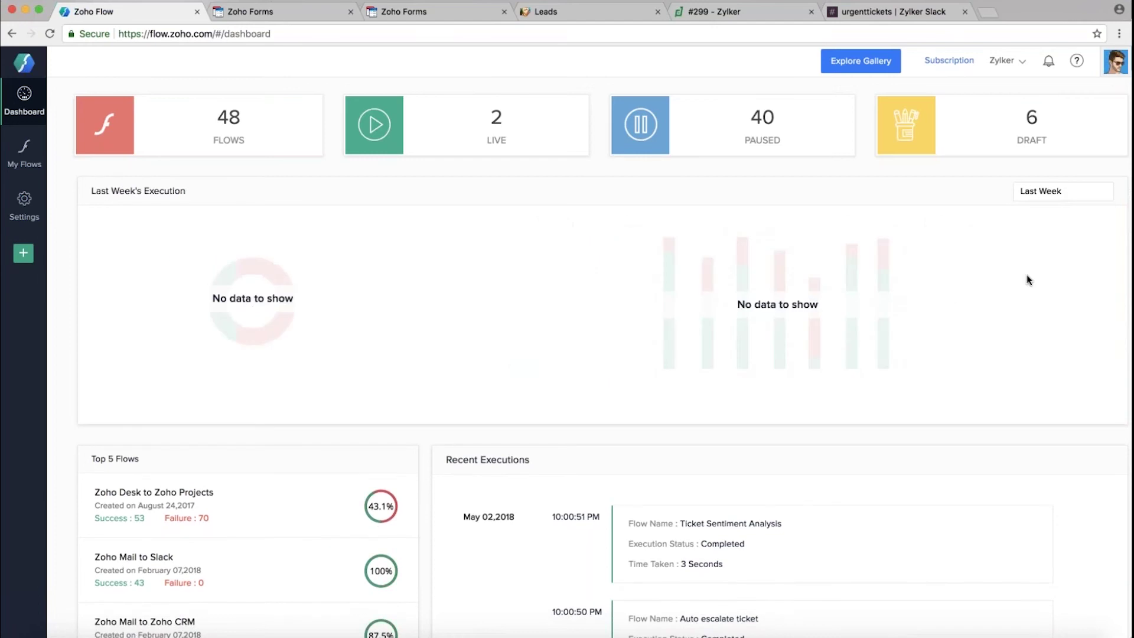
pyautogui.click(1068, 193)
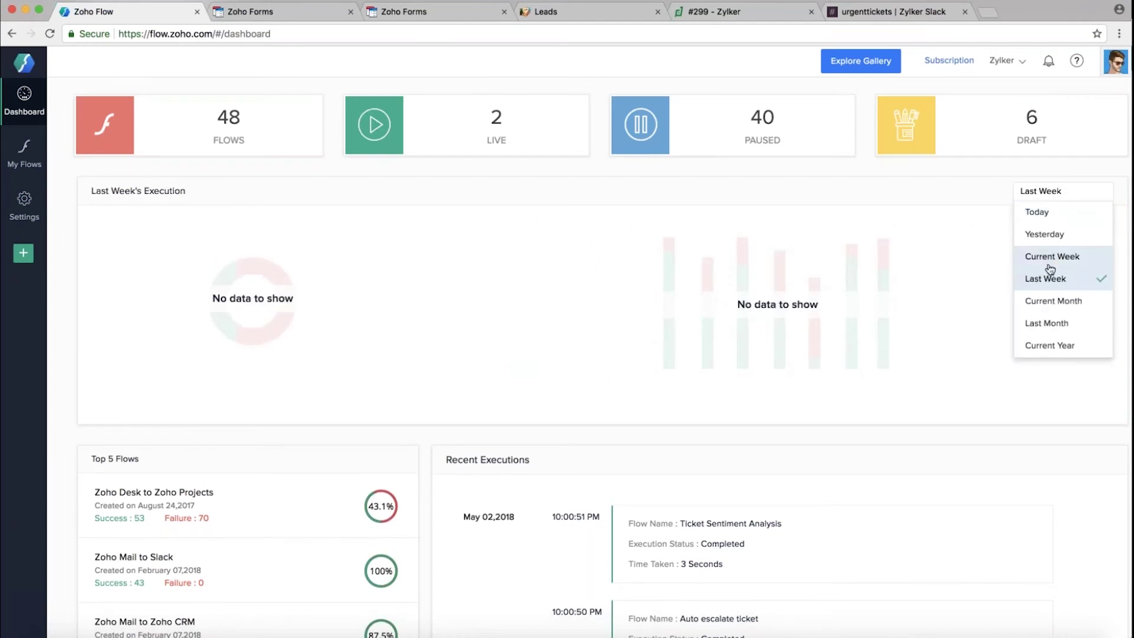
pyautogui.click(1047, 323)
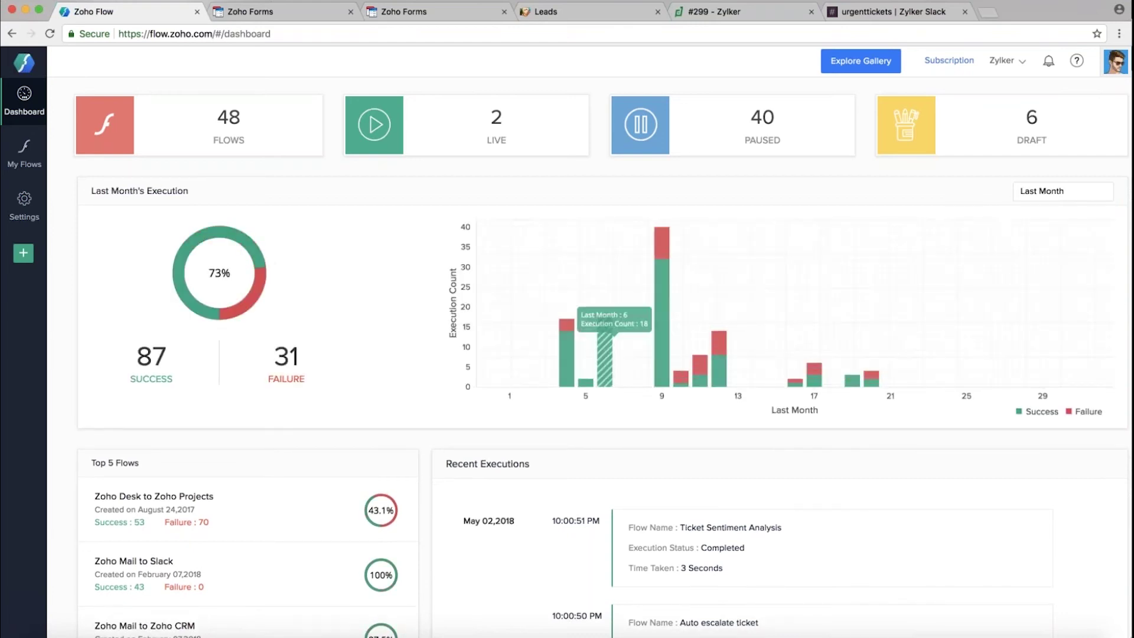
pyautogui.moveTo(814, 370)
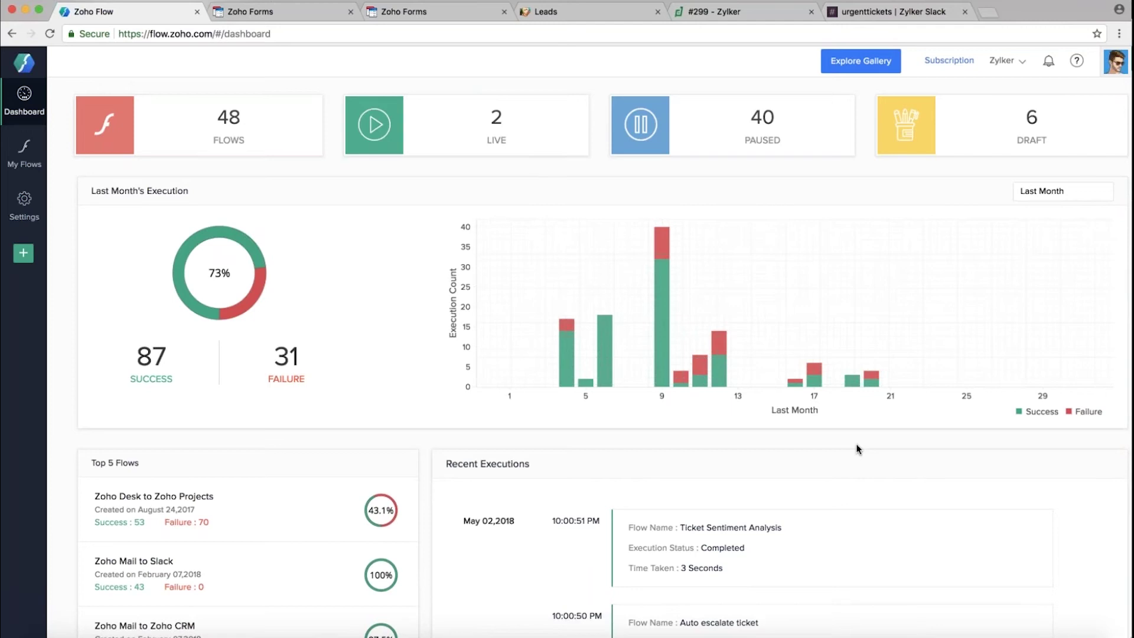
pyautogui.scroll(-5, 236, 461)
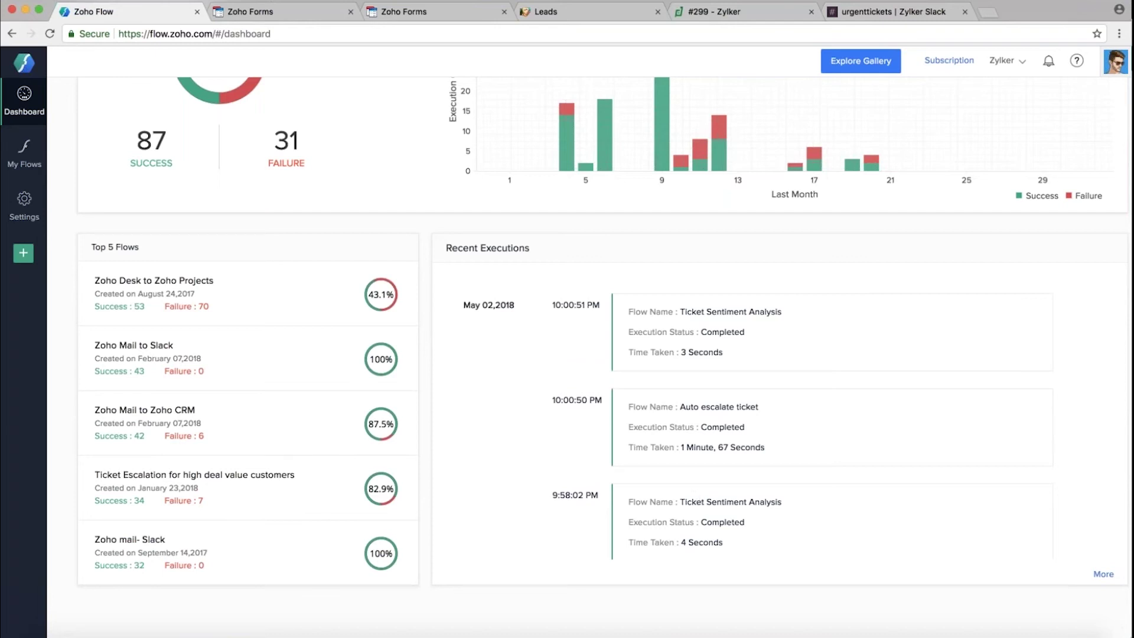
pyautogui.scroll(1, 602, 348)
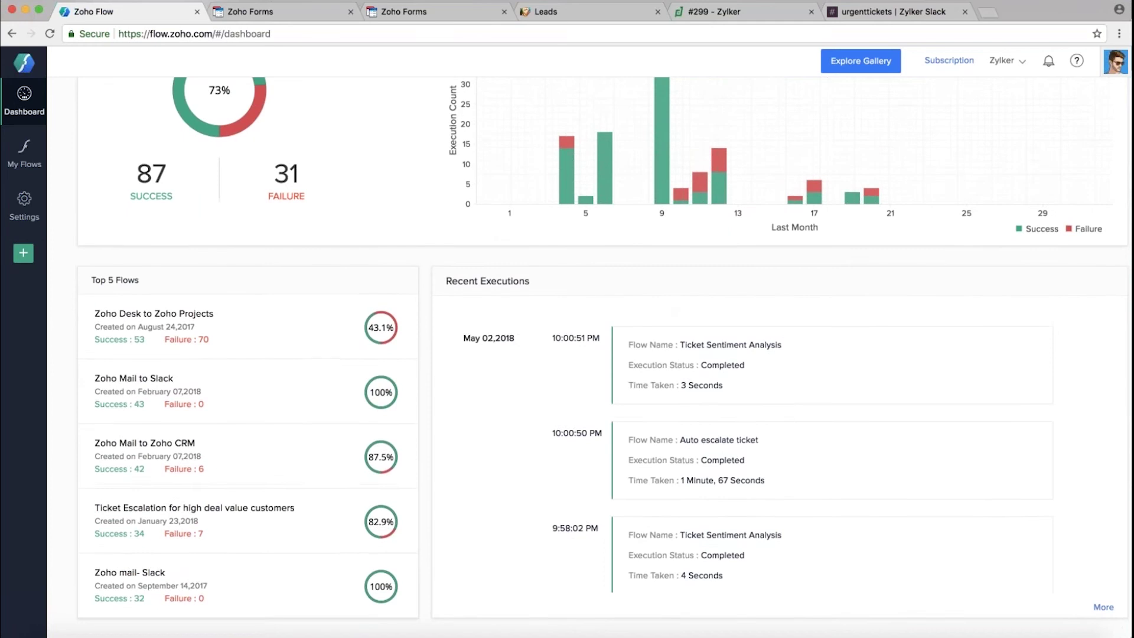
pyautogui.scroll(5, 602, 349)
pyautogui.scroll(1, 602, 349)
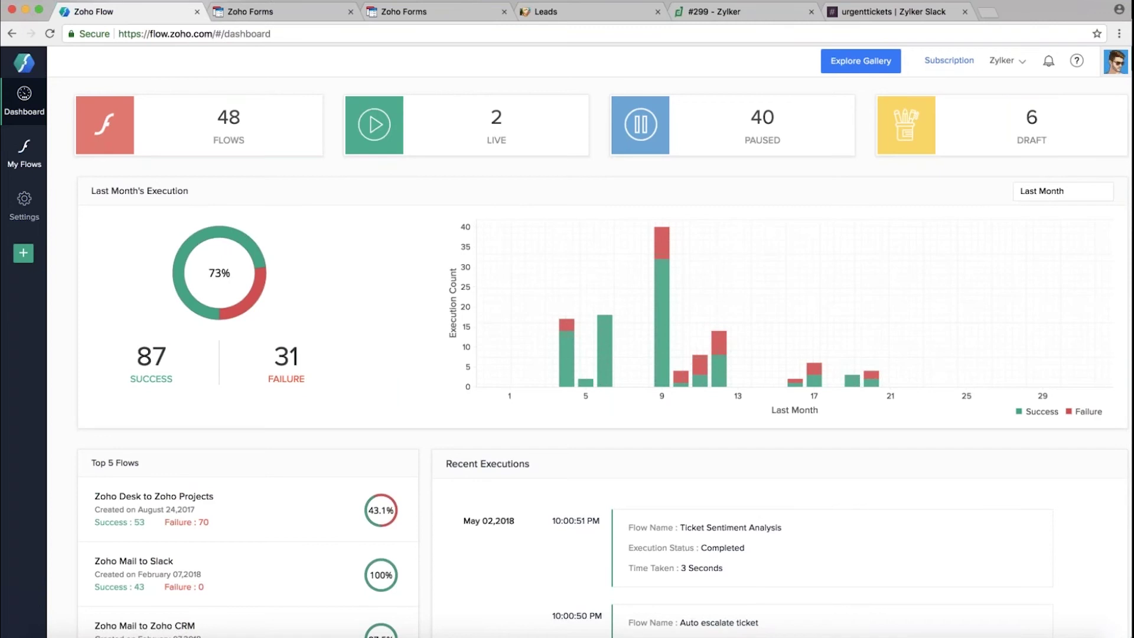
pyautogui.click(24, 203)
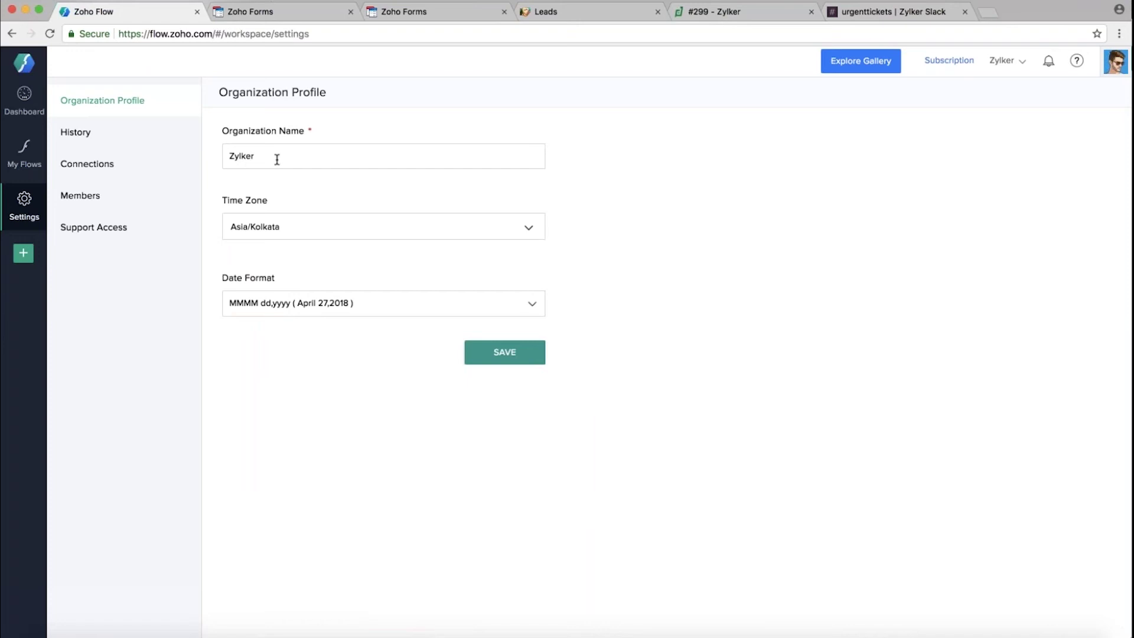
# Filter the task history to the Previous Month
pyautogui.click(107, 136)
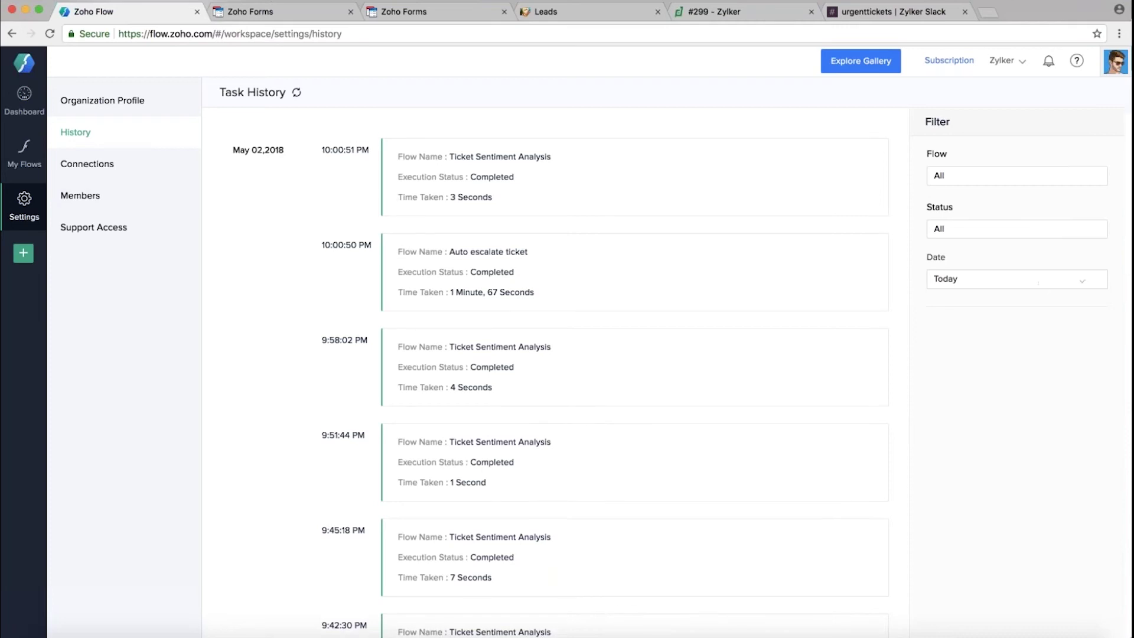
pyautogui.click(1038, 283)
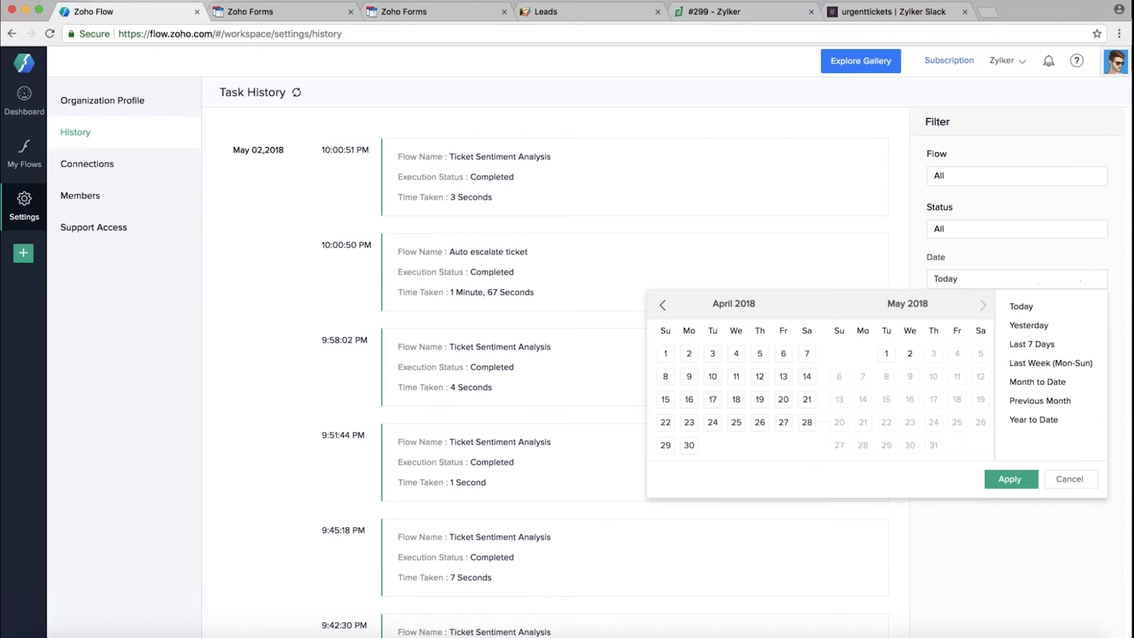
pyautogui.click(1053, 406)
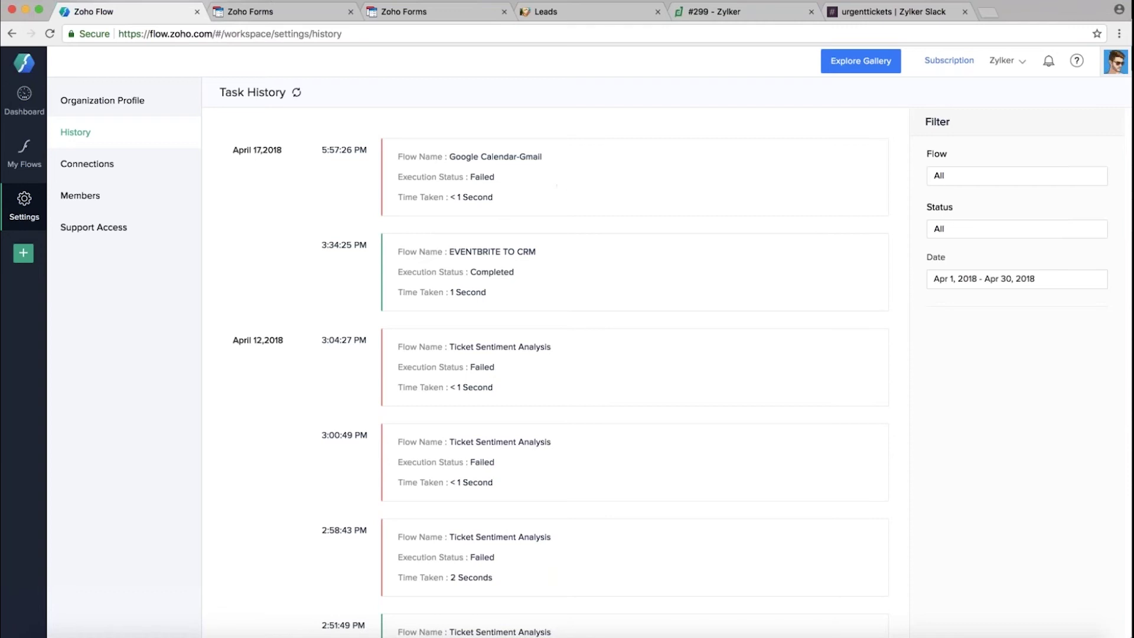
# Inspect the error of the Delay step in the failed Google Calendar-Gmail run
pyautogui.click(518, 179)
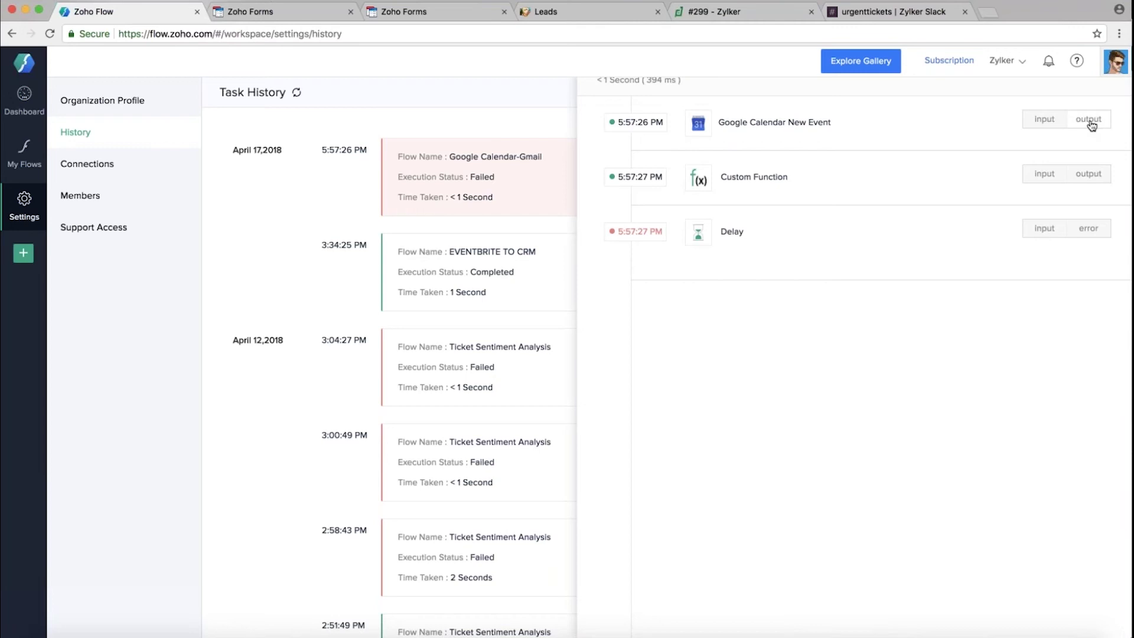
pyautogui.click(1082, 231)
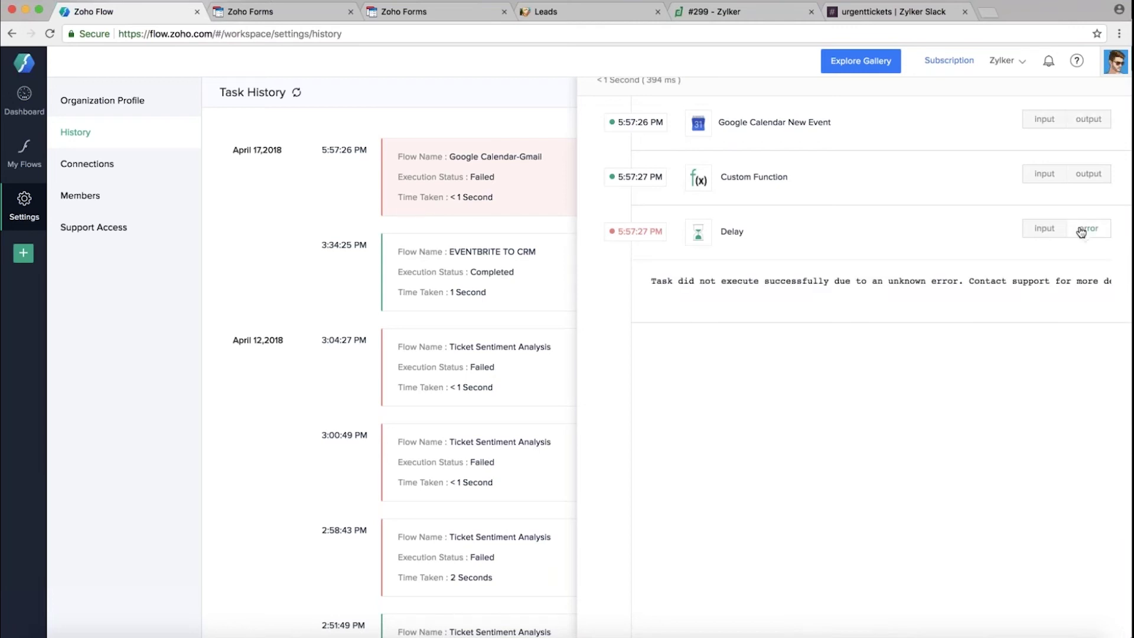
pyautogui.hscroll(1, 925, 283)
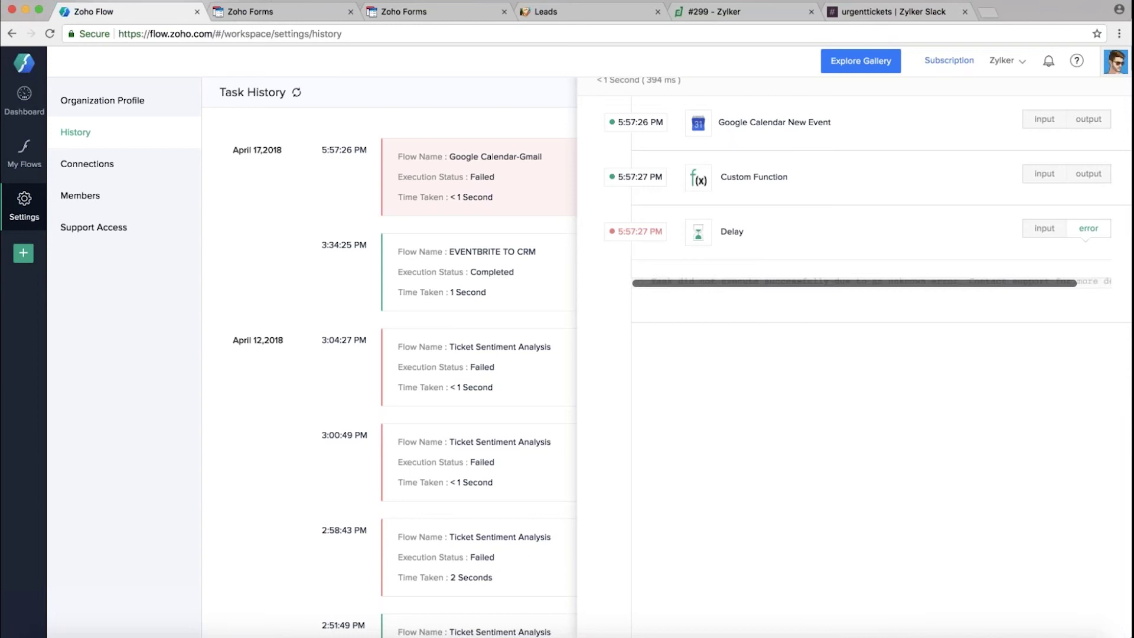
pyautogui.hscroll(-3, 925, 283)
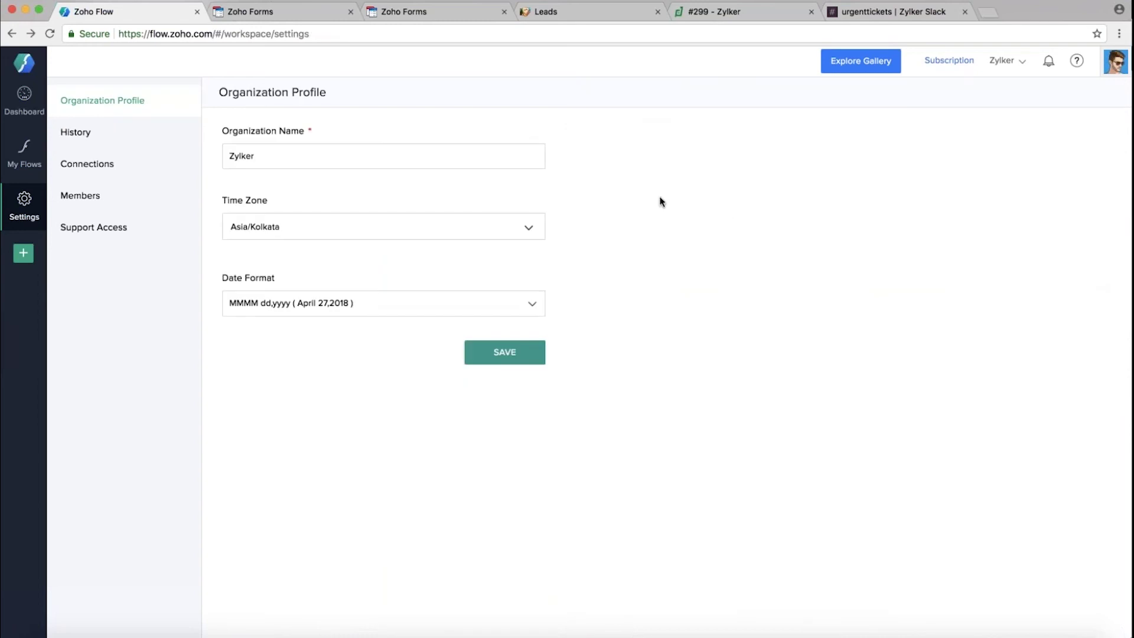
pyautogui.click(134, 168)
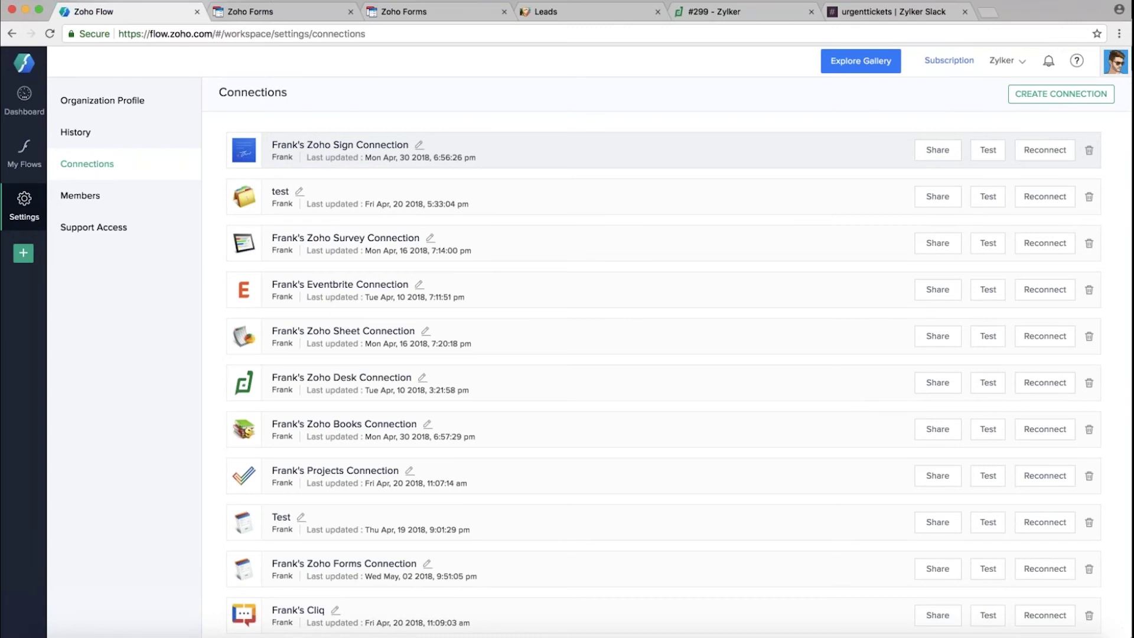
# Reconnect the Zoho Sign connection and scroll through the app connections list
pyautogui.click(1039, 156)
pyautogui.scroll(-6, 709, 309)
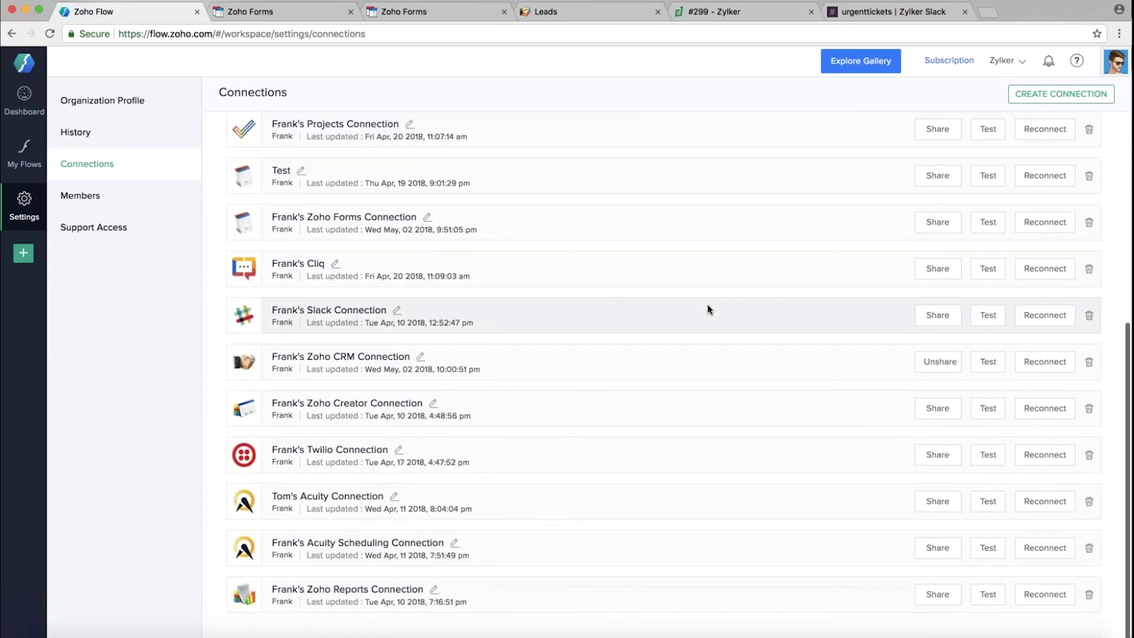
pyautogui.scroll(5, 709, 309)
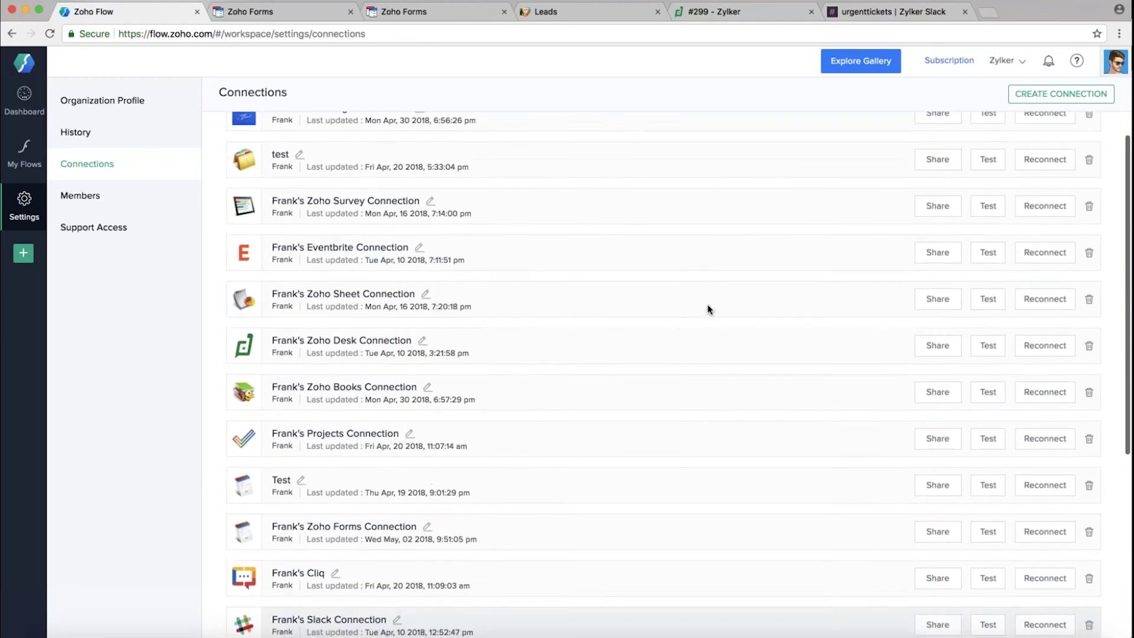
pyautogui.scroll(1, 709, 309)
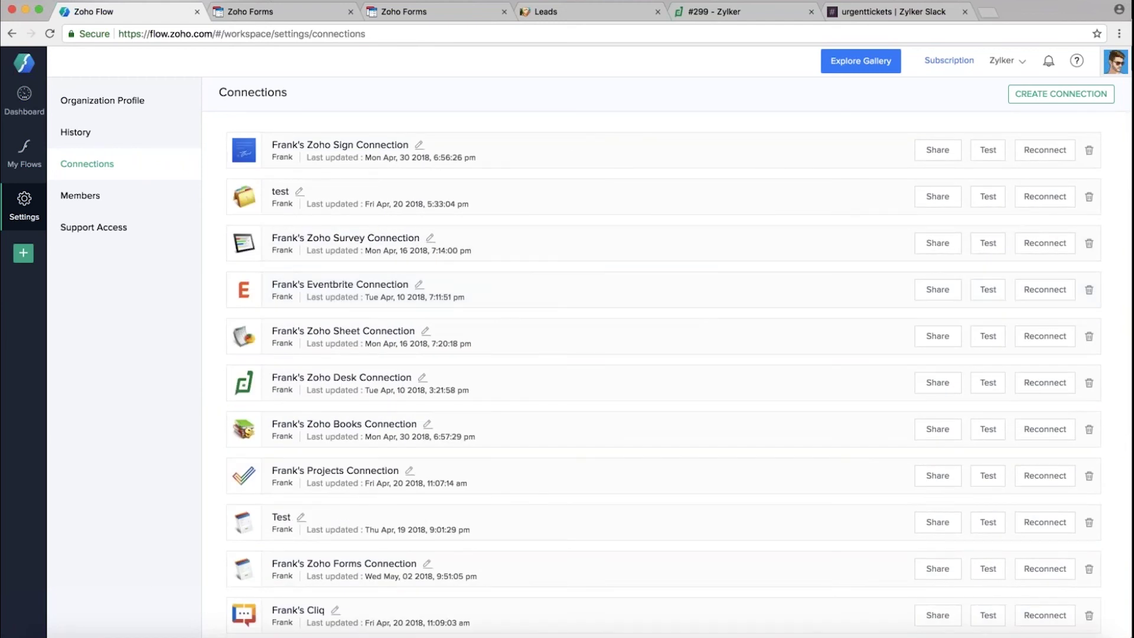
# View the four members and the first admin's role options, leaving the role unchanged
pyautogui.click(90, 203)
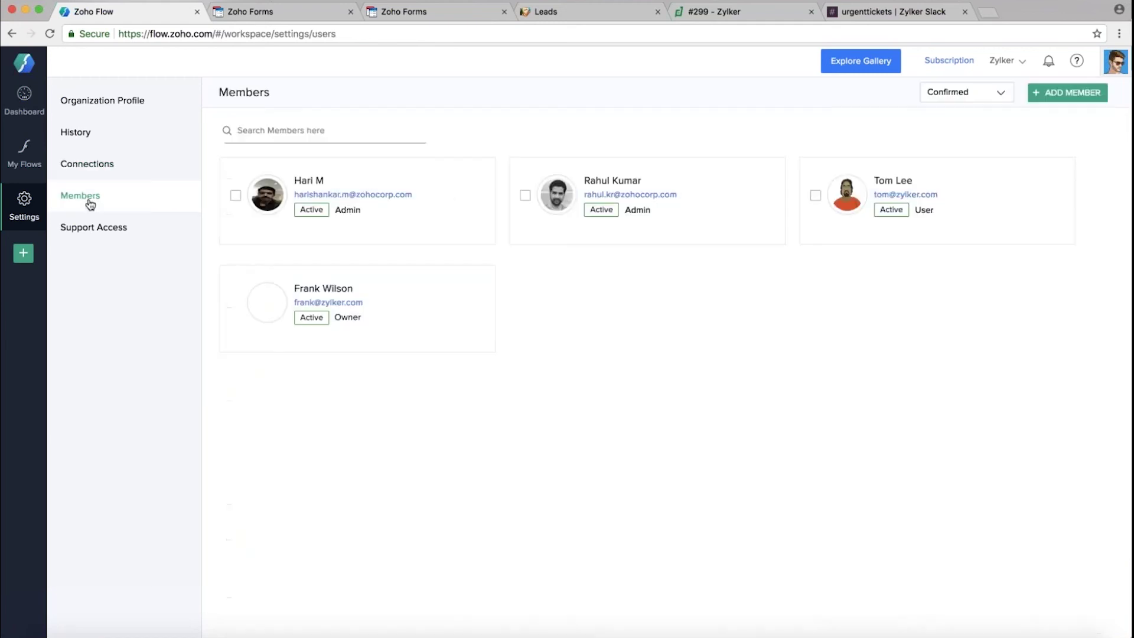
pyautogui.moveTo(908, 228)
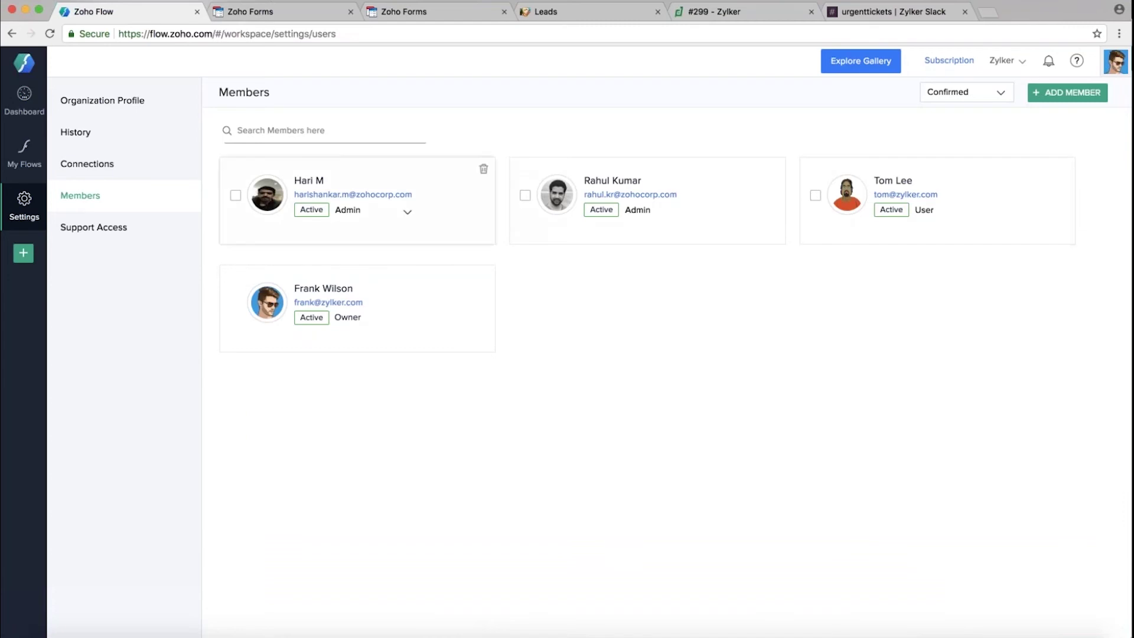
pyautogui.moveTo(381, 225)
pyautogui.click(408, 214)
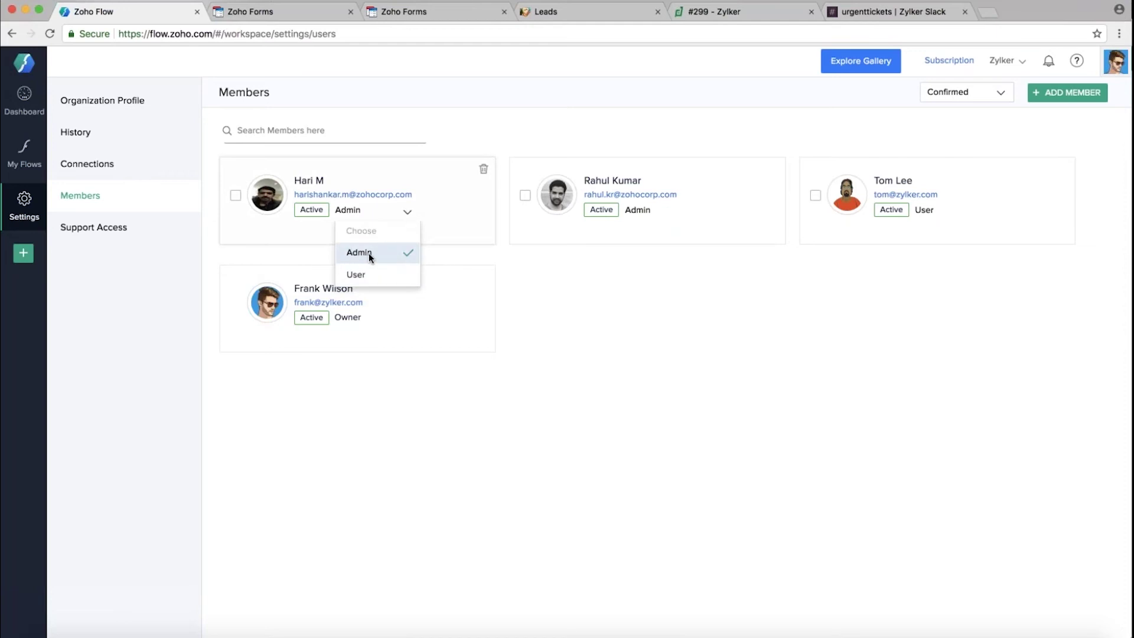
pyautogui.click(634, 362)
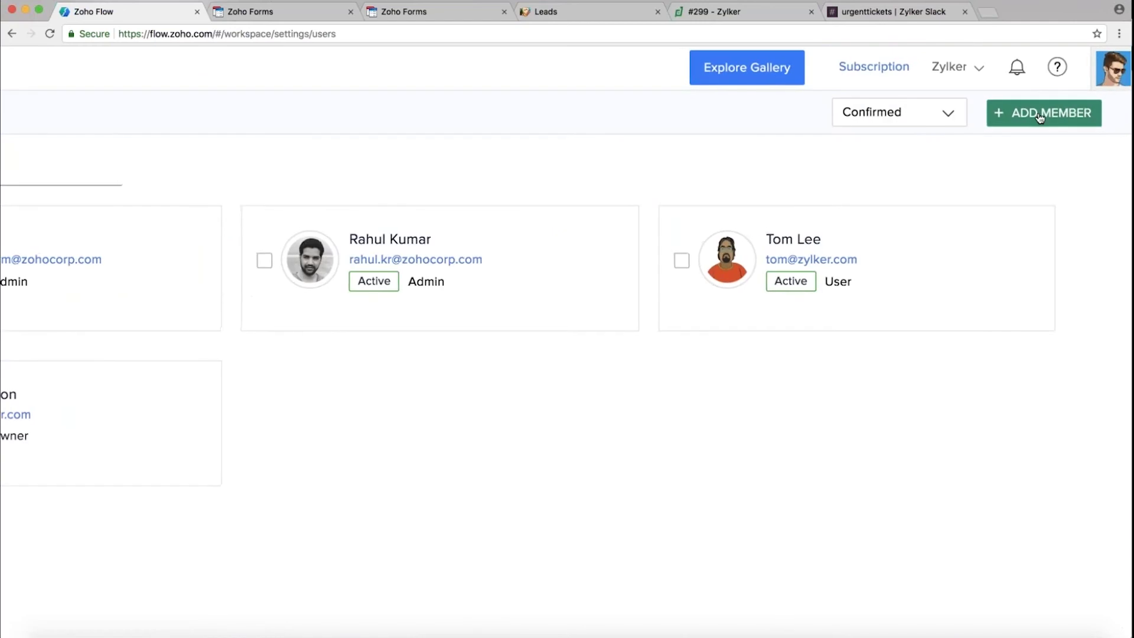
# Check the invitee roles in a new member invitation, discard it unsent, then view Support Access settings
pyautogui.click(1040, 118)
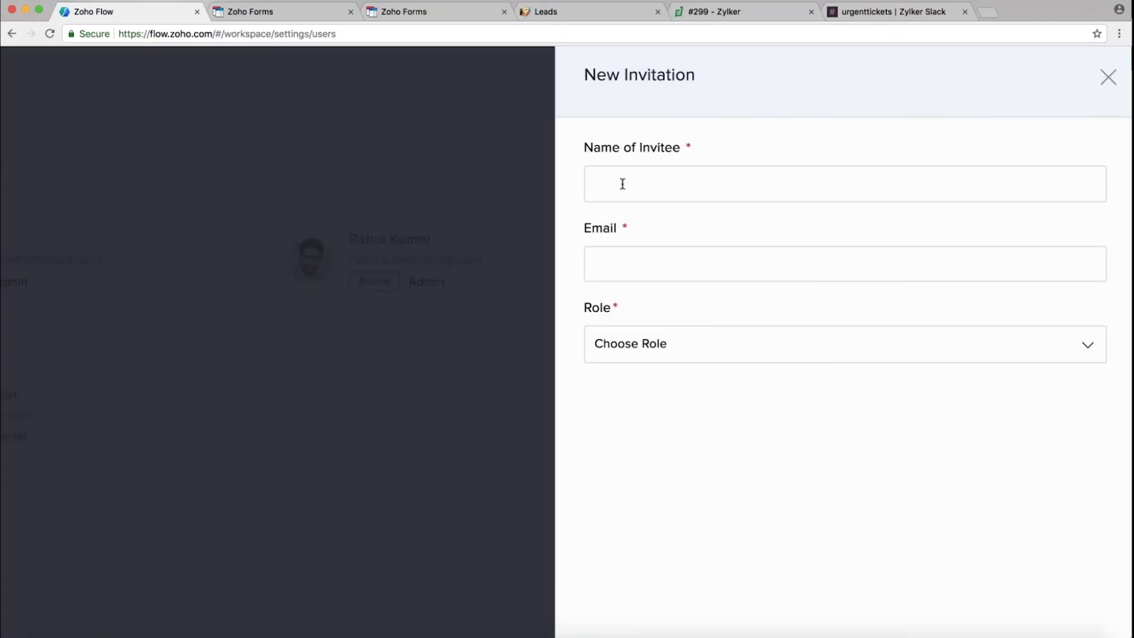
pyautogui.click(726, 348)
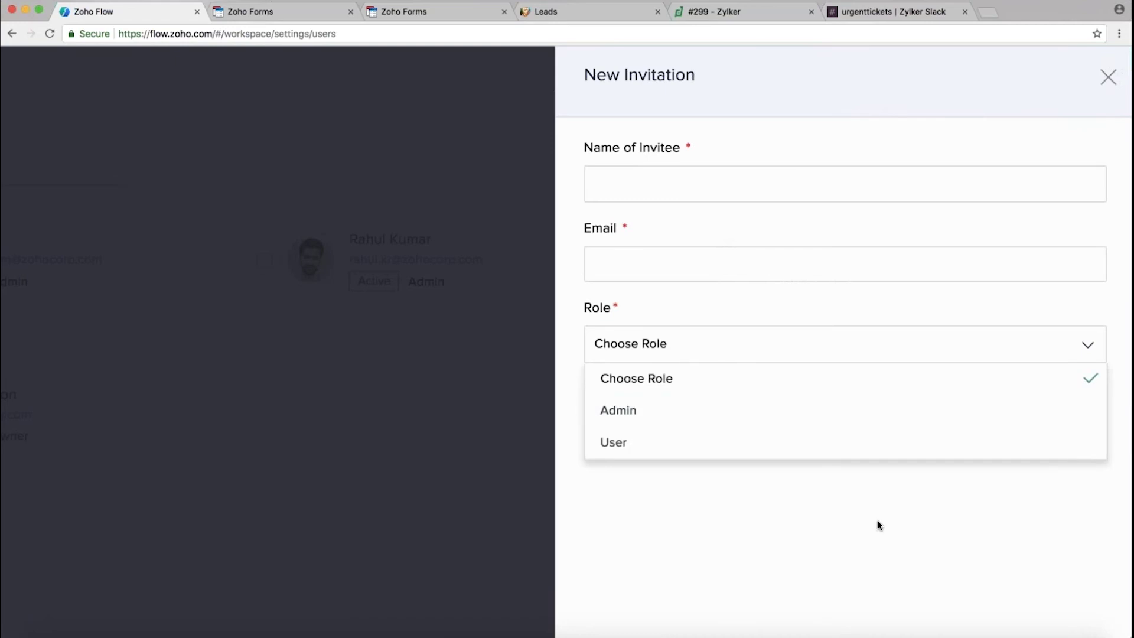
pyautogui.press('super+minus')
pyautogui.press('super+minus')
pyautogui.press('super+minus')
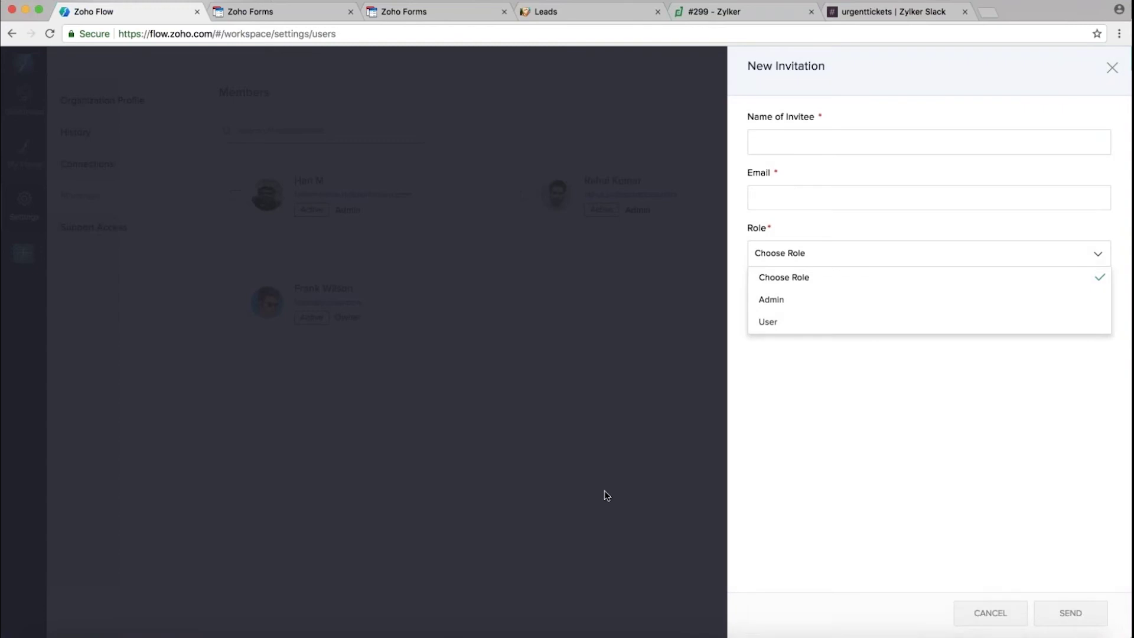
pyautogui.click(1113, 69)
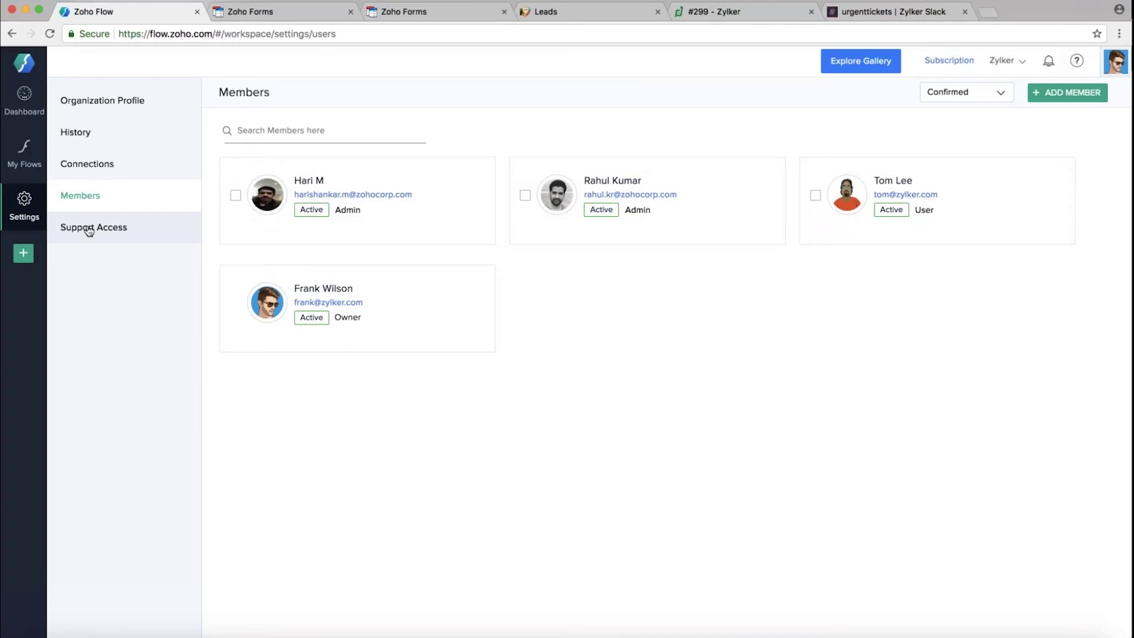
pyautogui.click(88, 229)
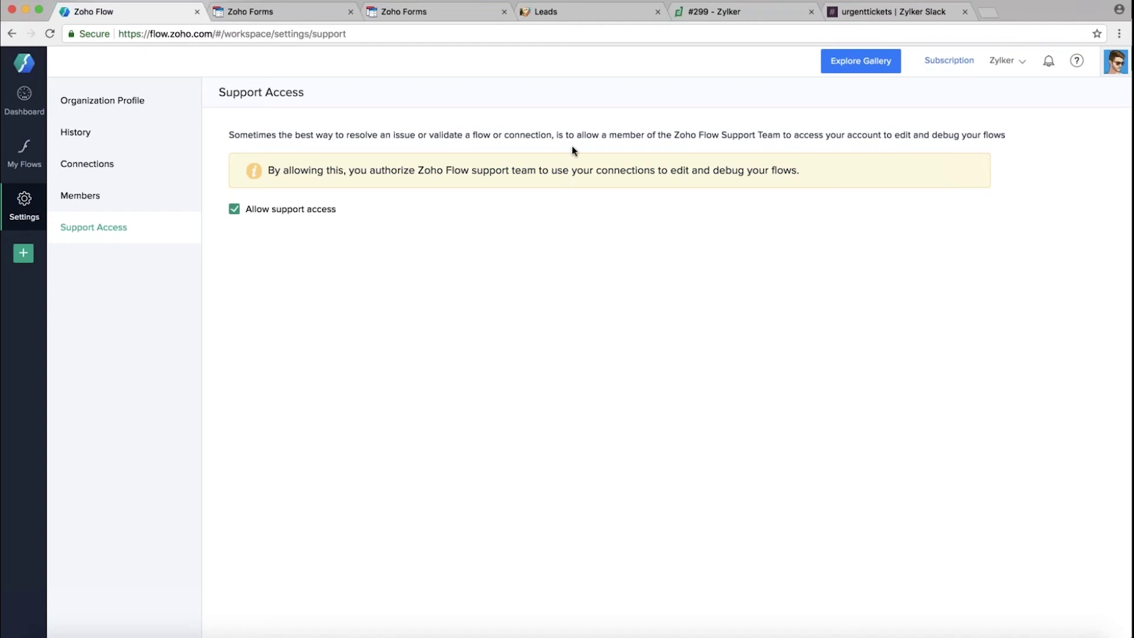
# Glance at the profile and Help panels, then return to the My Flows list
pyautogui.click(1099, 69)
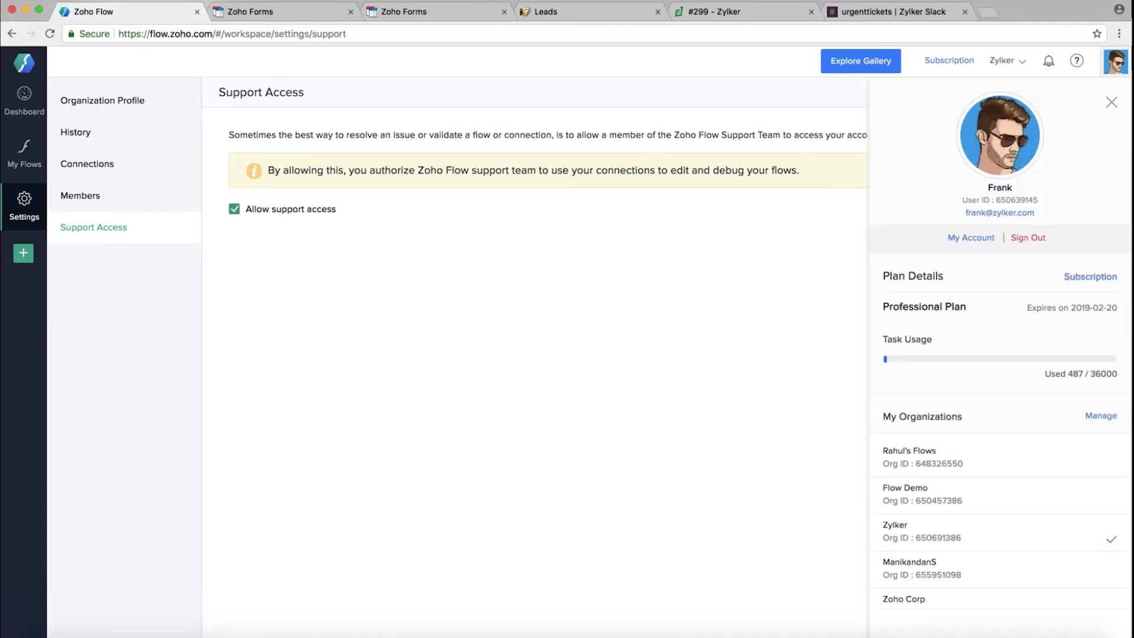
pyautogui.click(1077, 61)
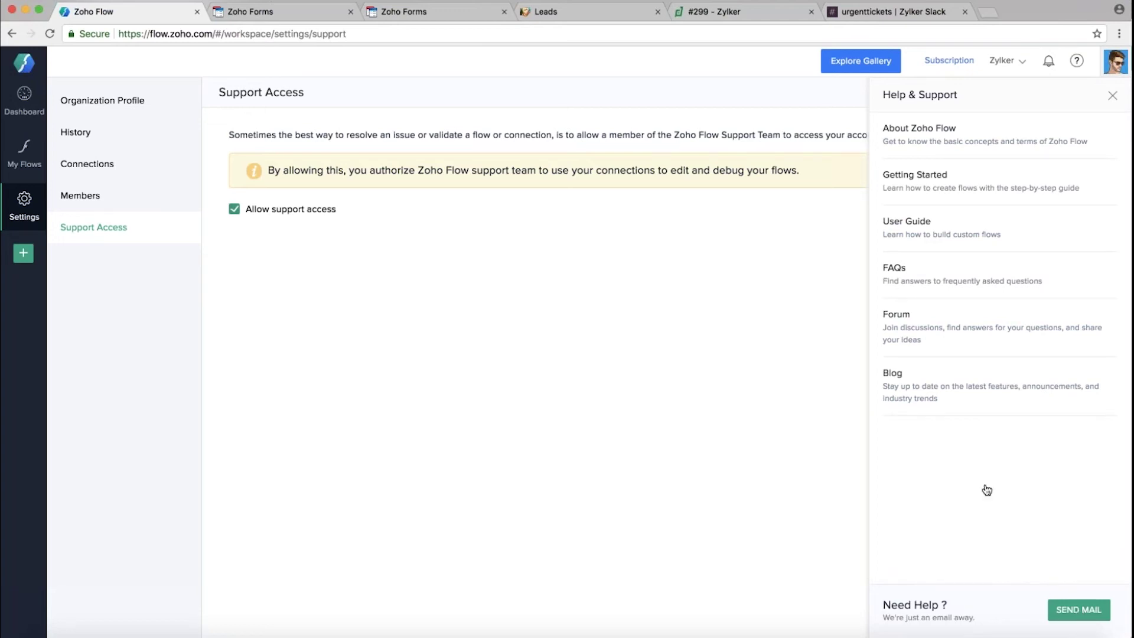
pyautogui.click(619, 413)
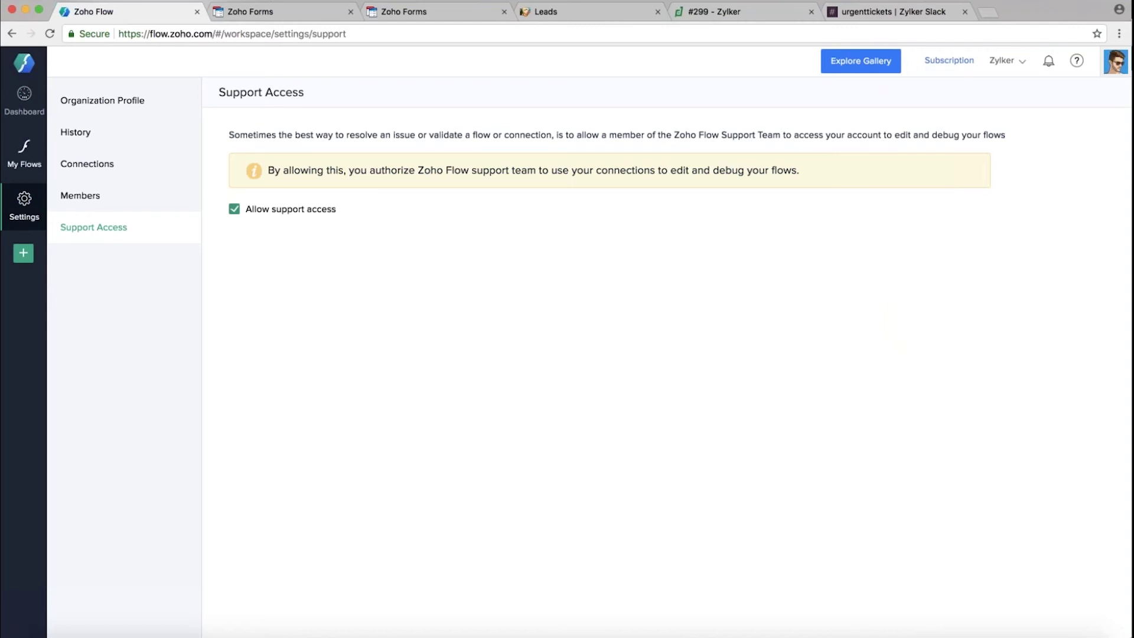
pyautogui.click(26, 170)
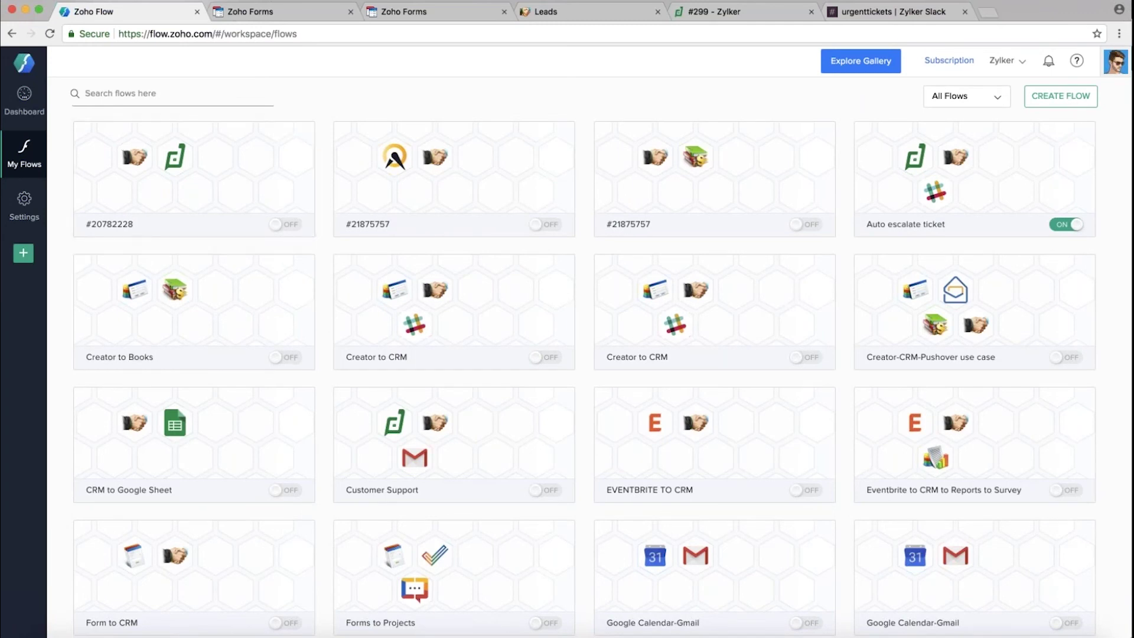
# Start a new flow from the green + button in the sidebar
pyautogui.click(24, 254)
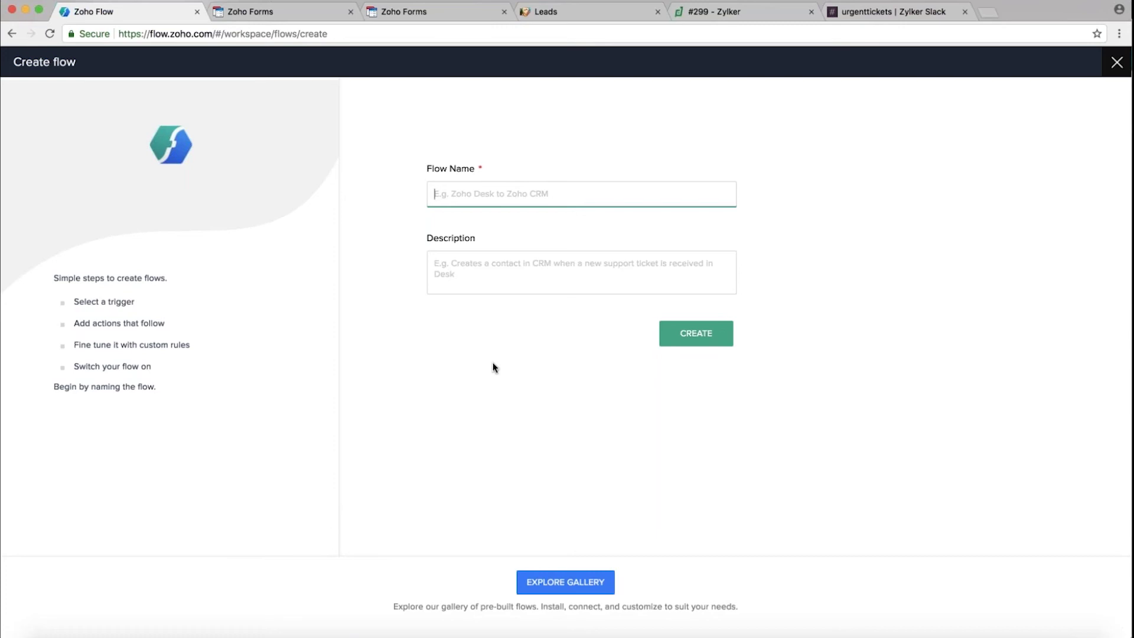
# Name the flow 'Forms to CRM', leave the description empty, and create it
pyautogui.click(448, 197)
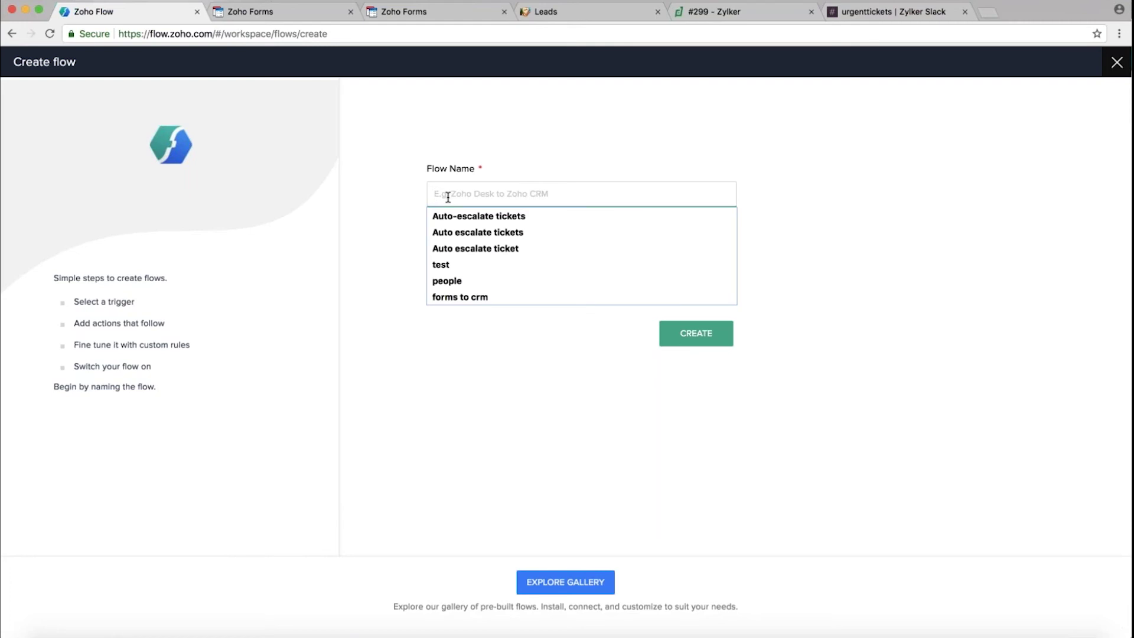
pyautogui.click(534, 149)
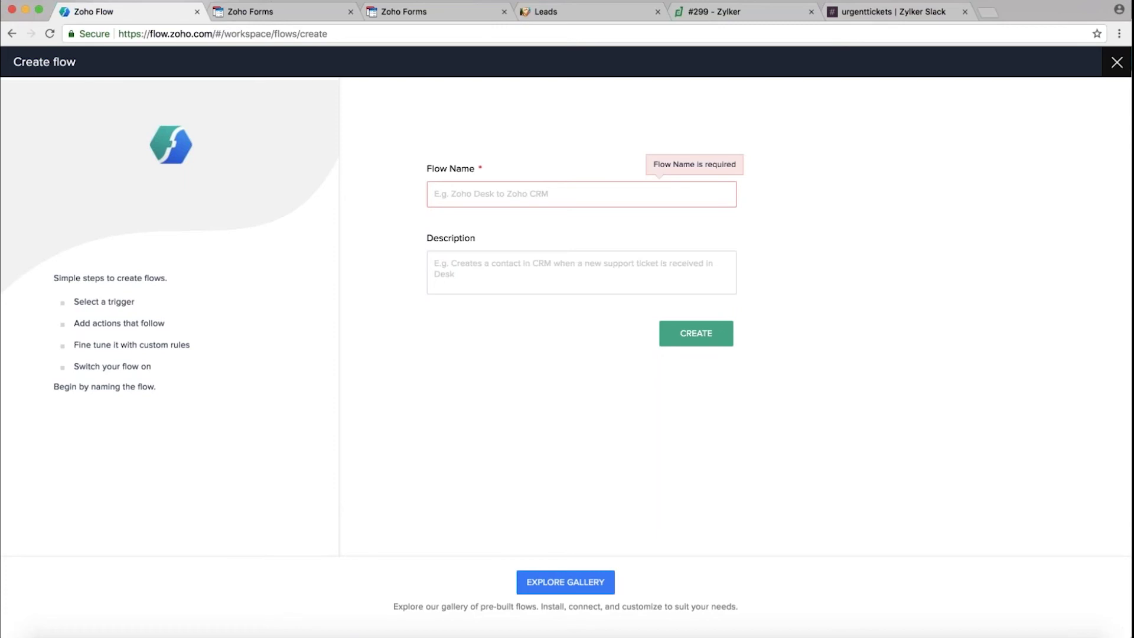
pyautogui.click(448, 195)
pyautogui.write('For')
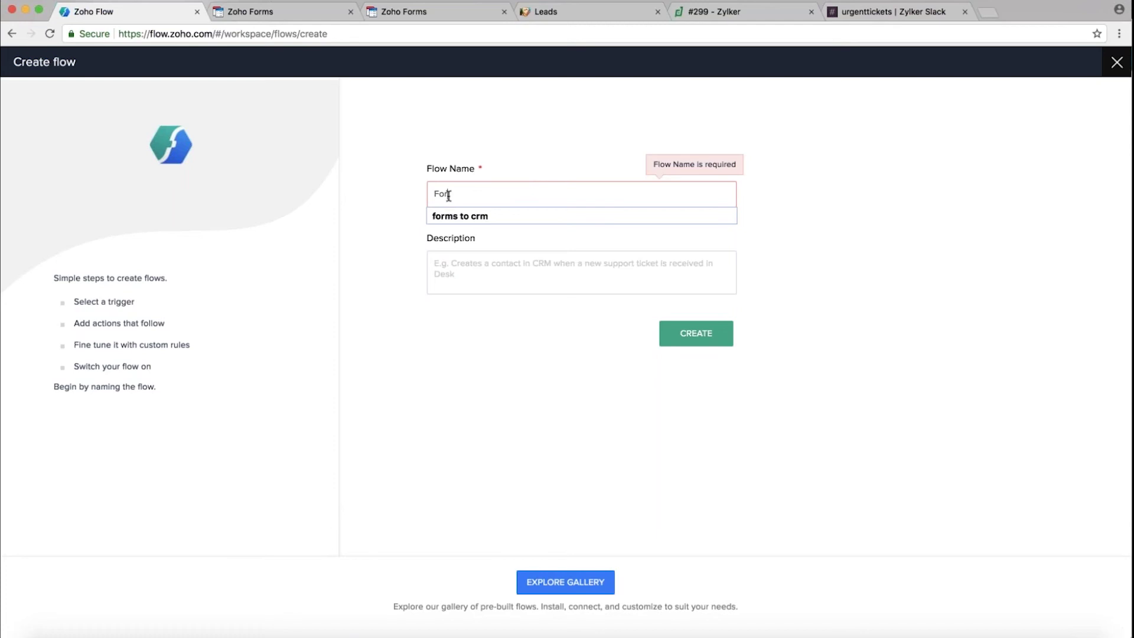
pyautogui.write('ms to CRM')
pyautogui.click(455, 266)
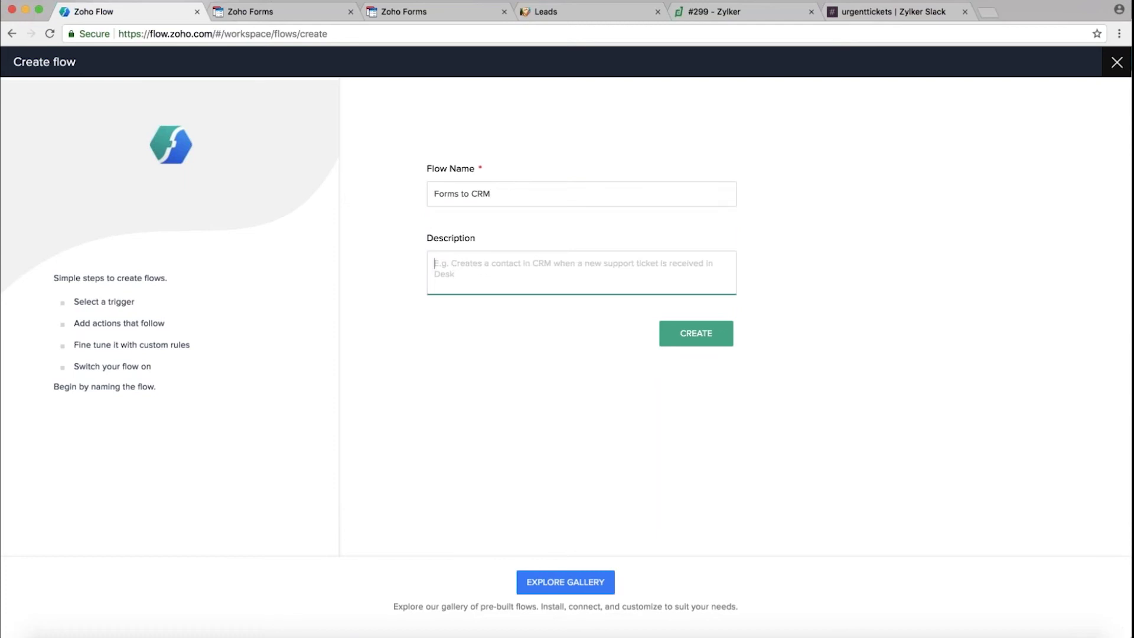
pyautogui.click(694, 335)
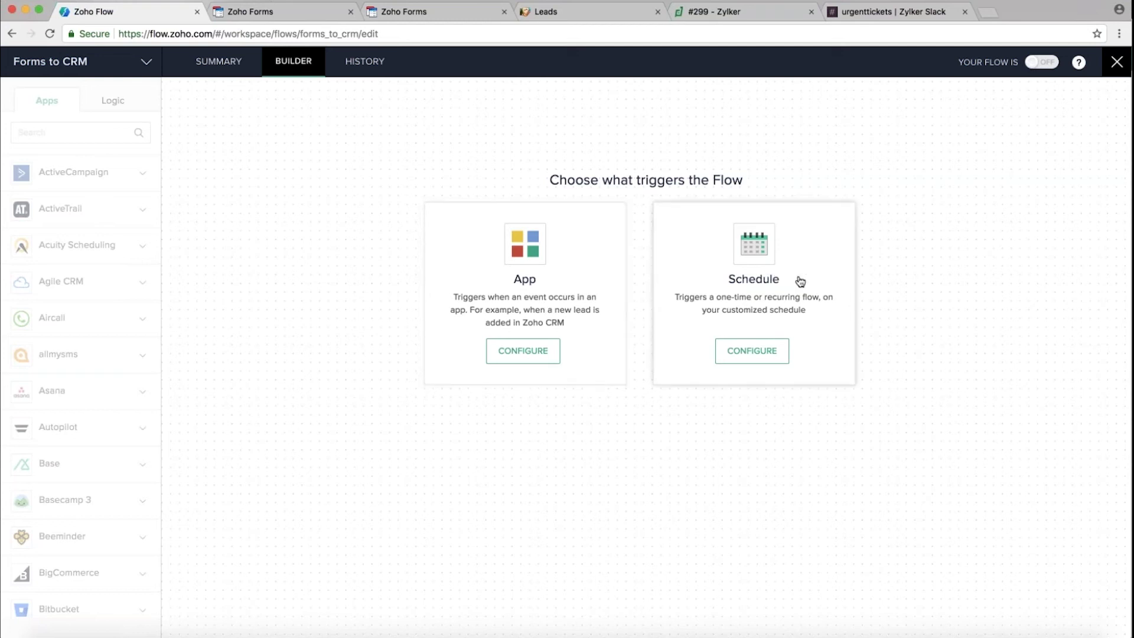
pyautogui.click(744, 353)
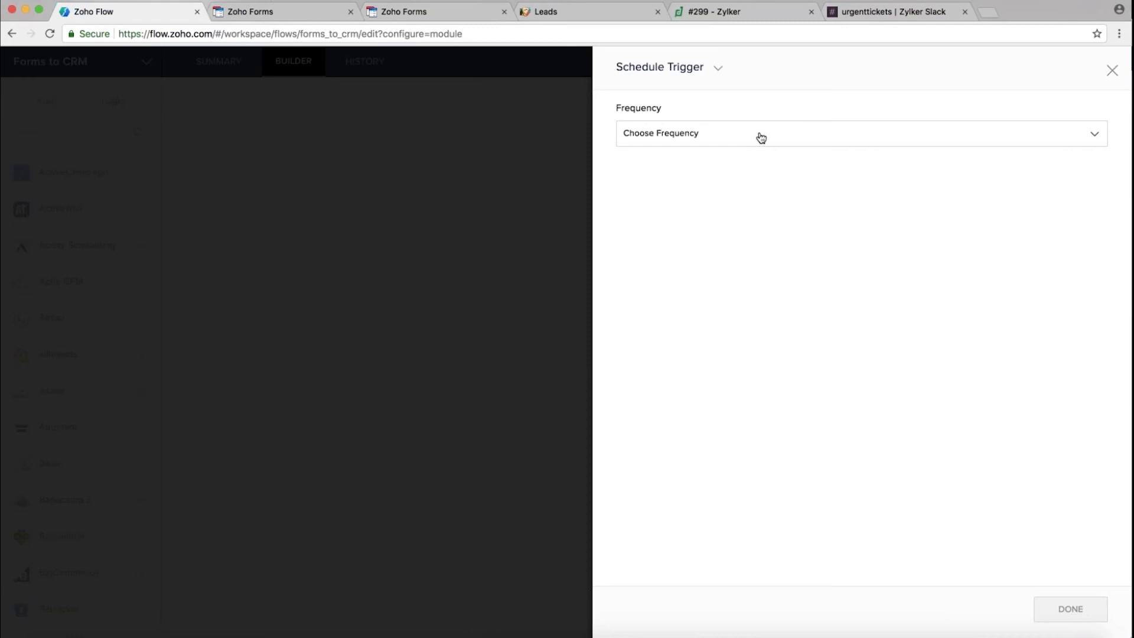
pyautogui.click(780, 137)
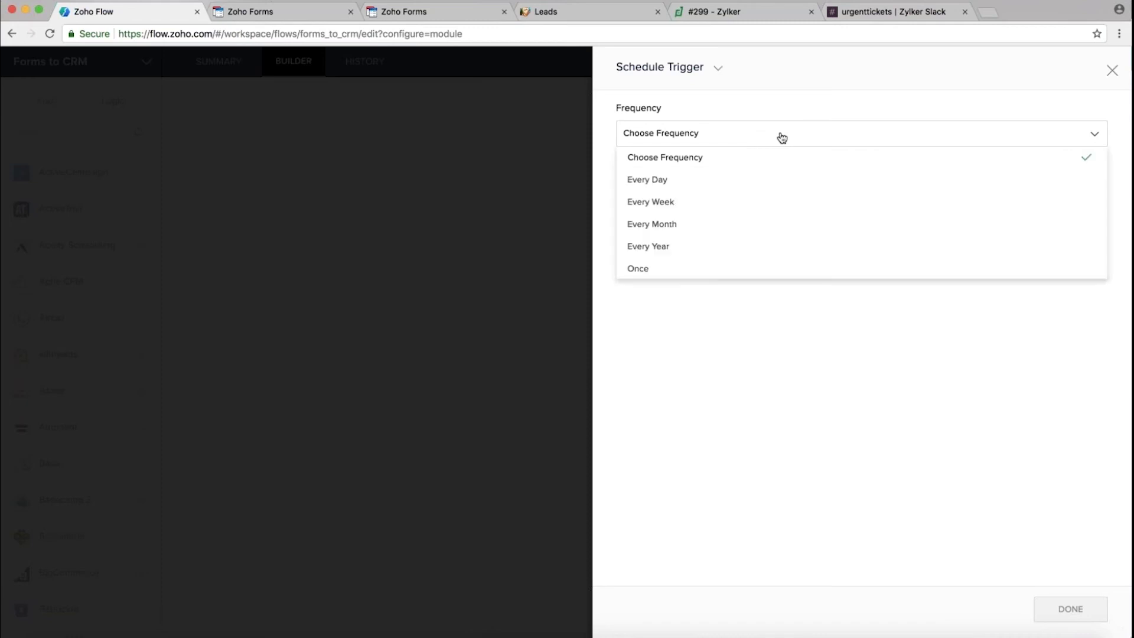
pyautogui.click(667, 186)
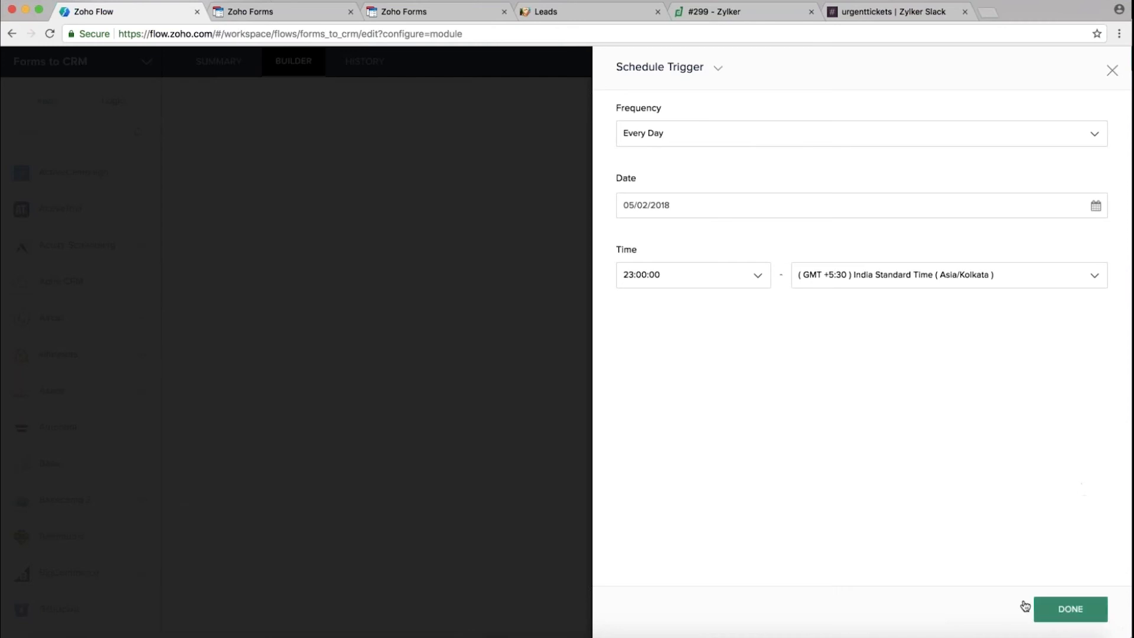
pyautogui.click(1113, 72)
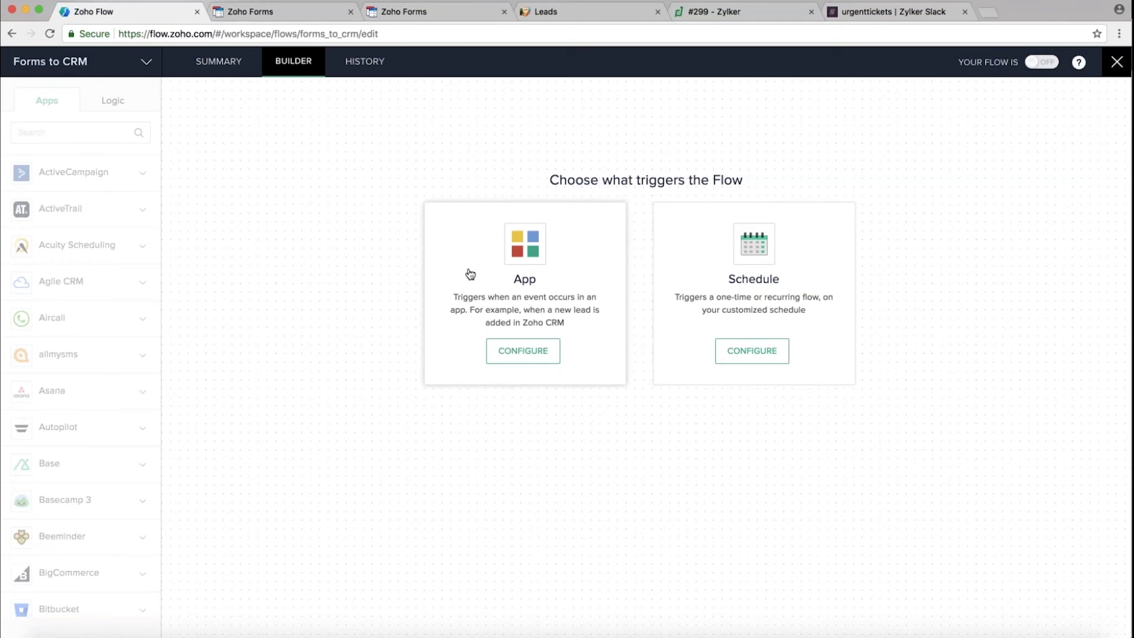
# Configure an App trigger, searching 'Zoho Form' and choosing Zoho Forms as the app
pyautogui.click(521, 353)
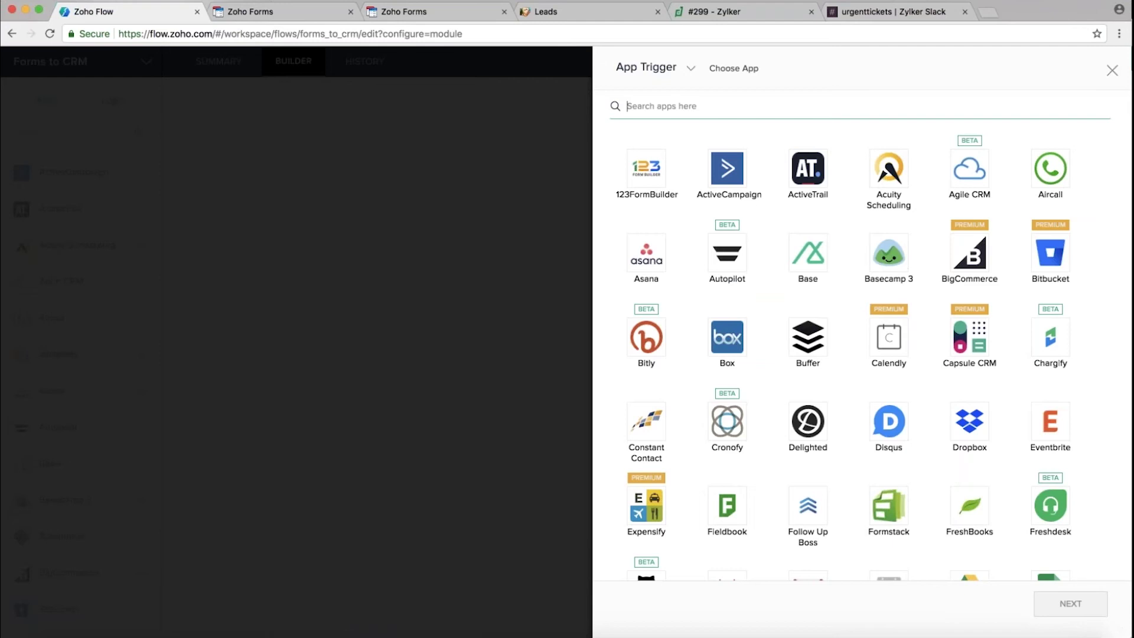
pyautogui.scroll(-5, 889, 421)
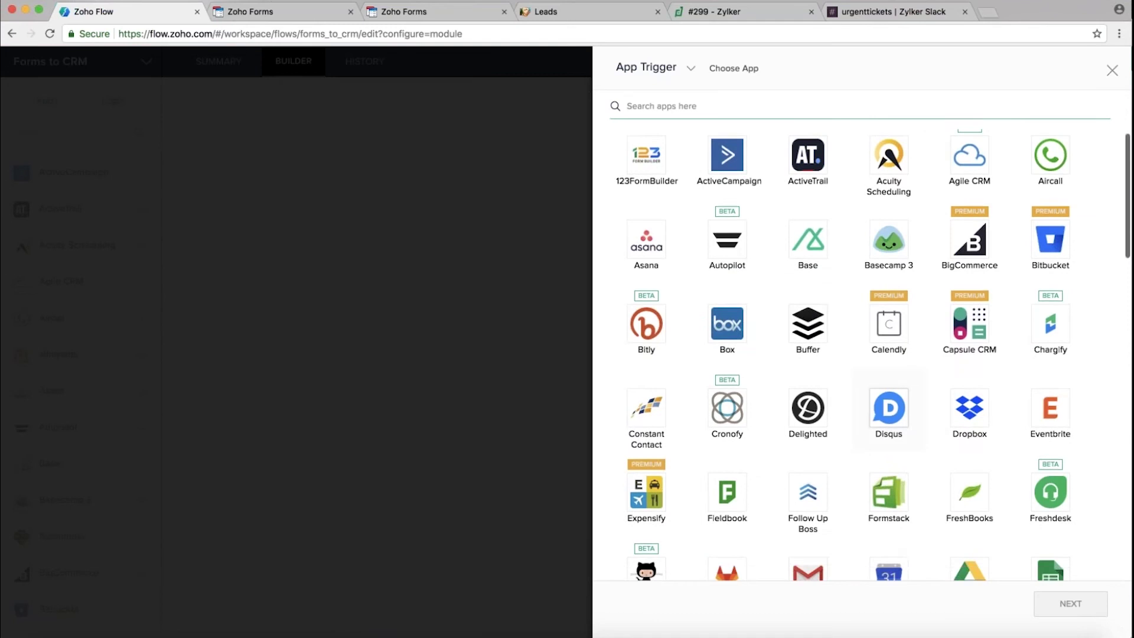
pyautogui.scroll(-15, 889, 355)
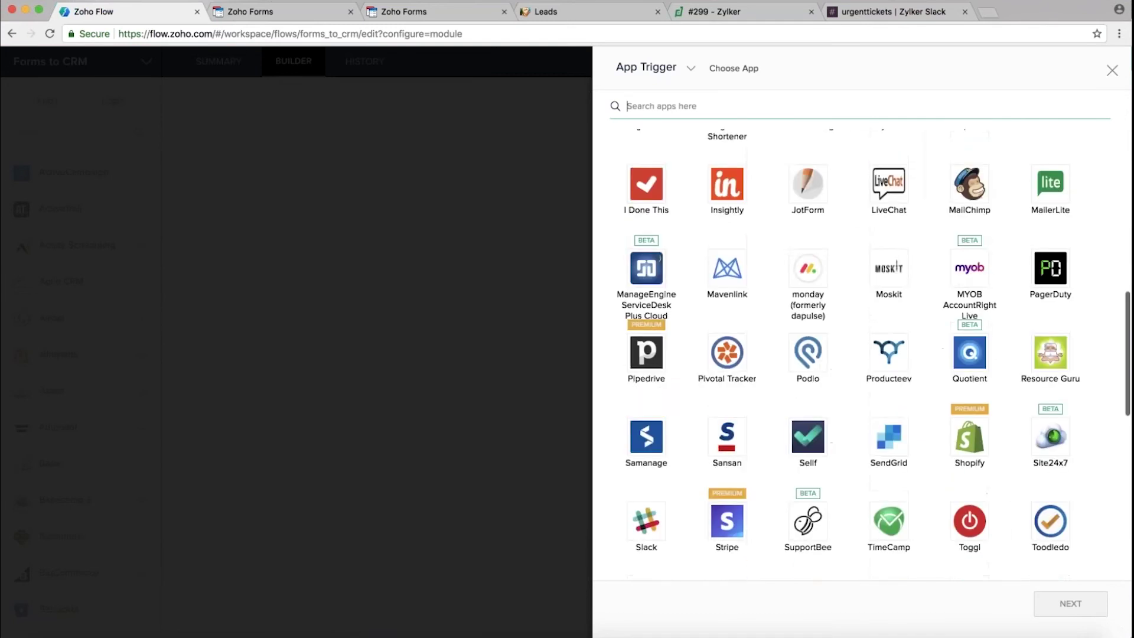
pyautogui.scroll(15, 863, 343)
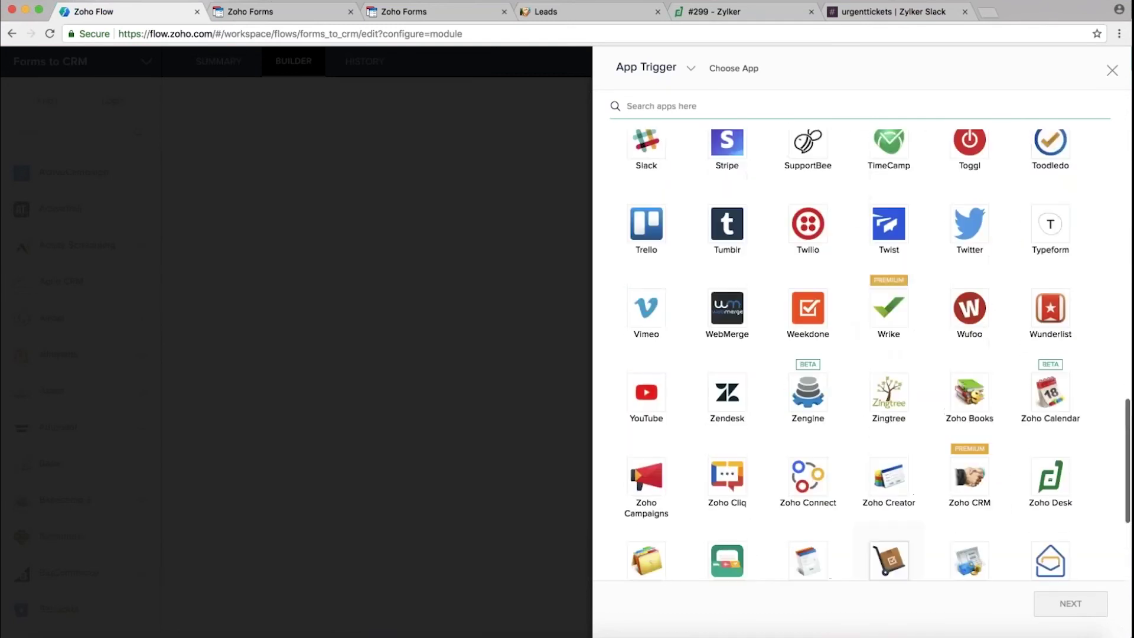
pyautogui.scroll(6, 889, 421)
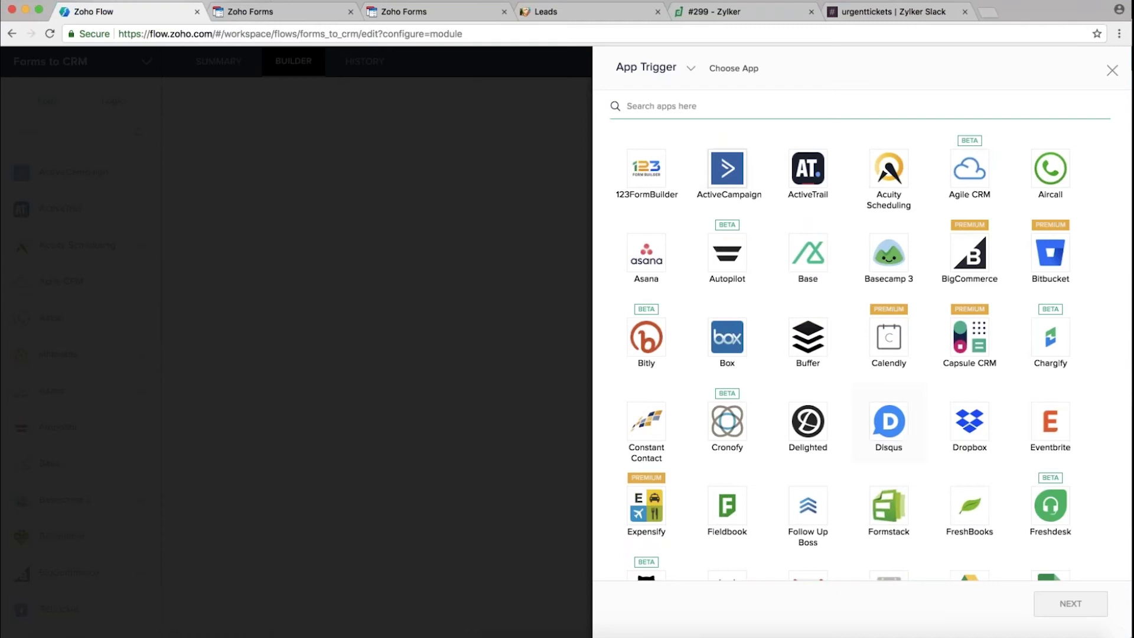
pyautogui.click(638, 109)
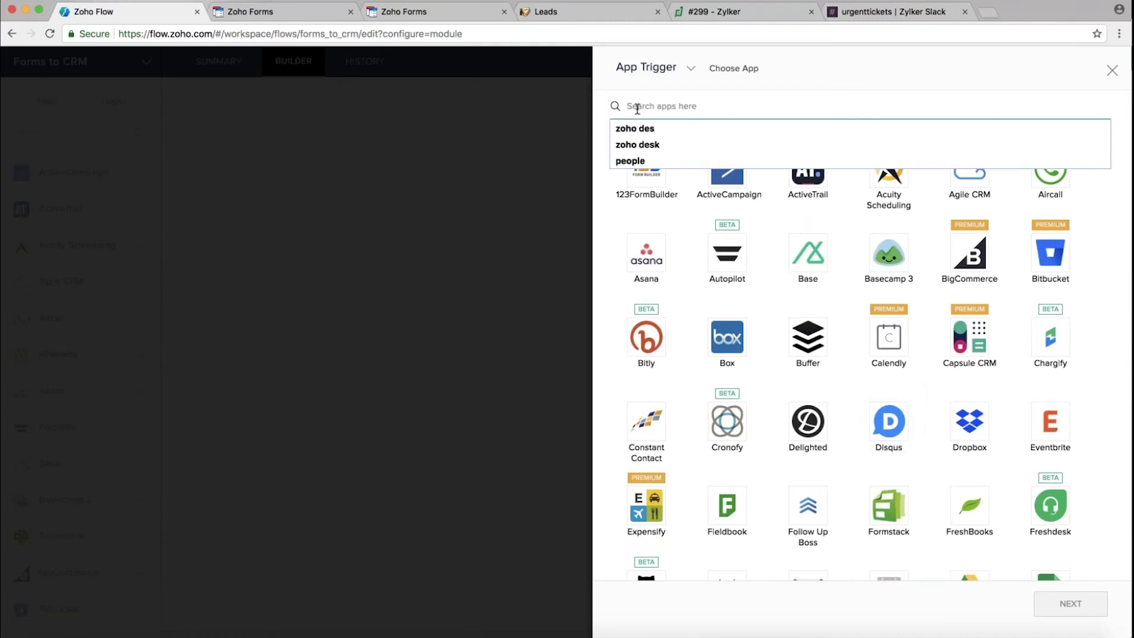
pyautogui.write('Zoho ')
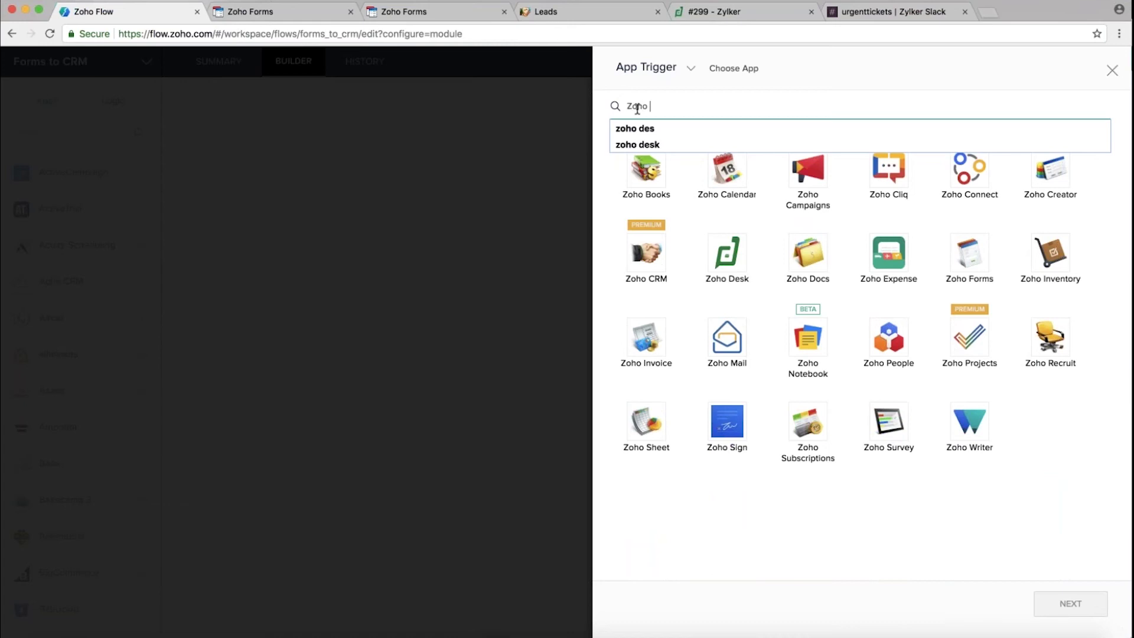
pyautogui.write('Form')
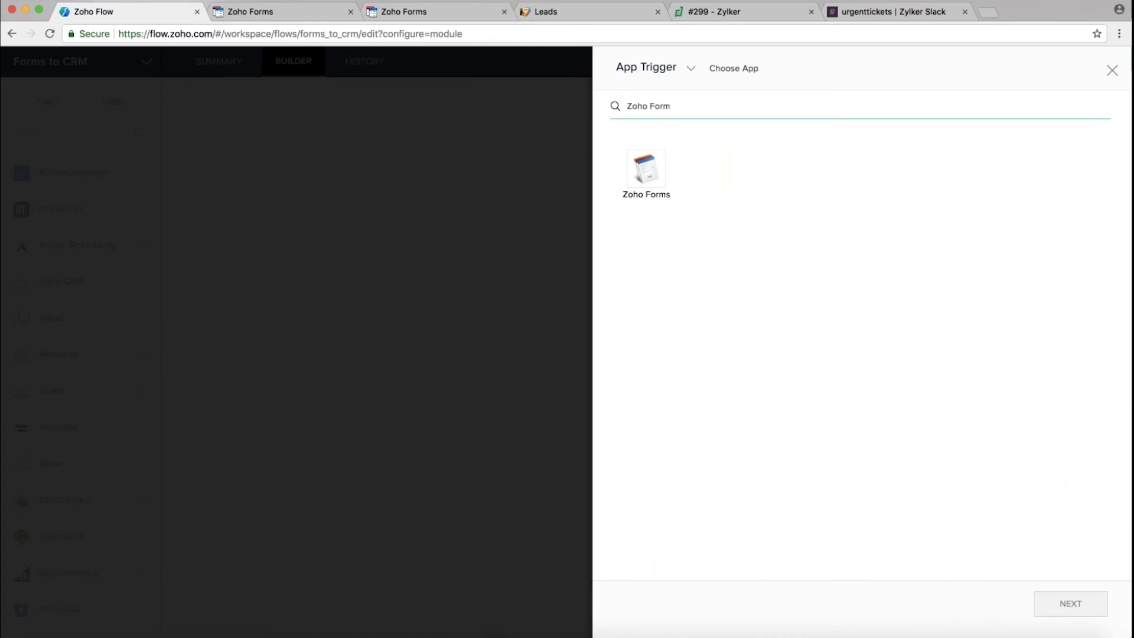
pyautogui.click(646, 173)
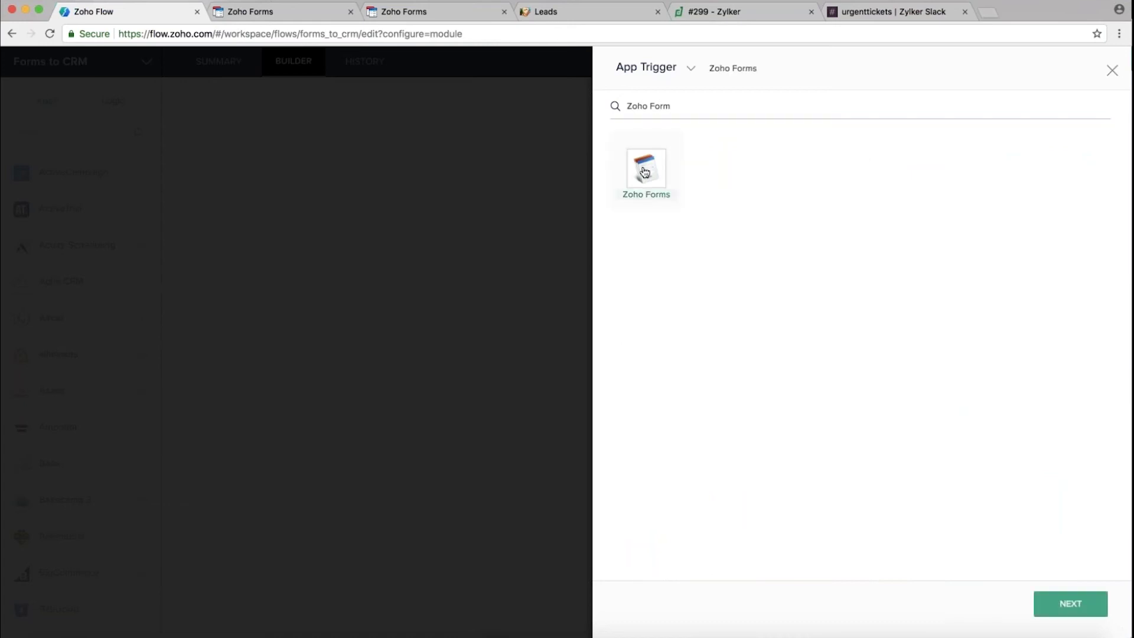
pyautogui.click(1070, 603)
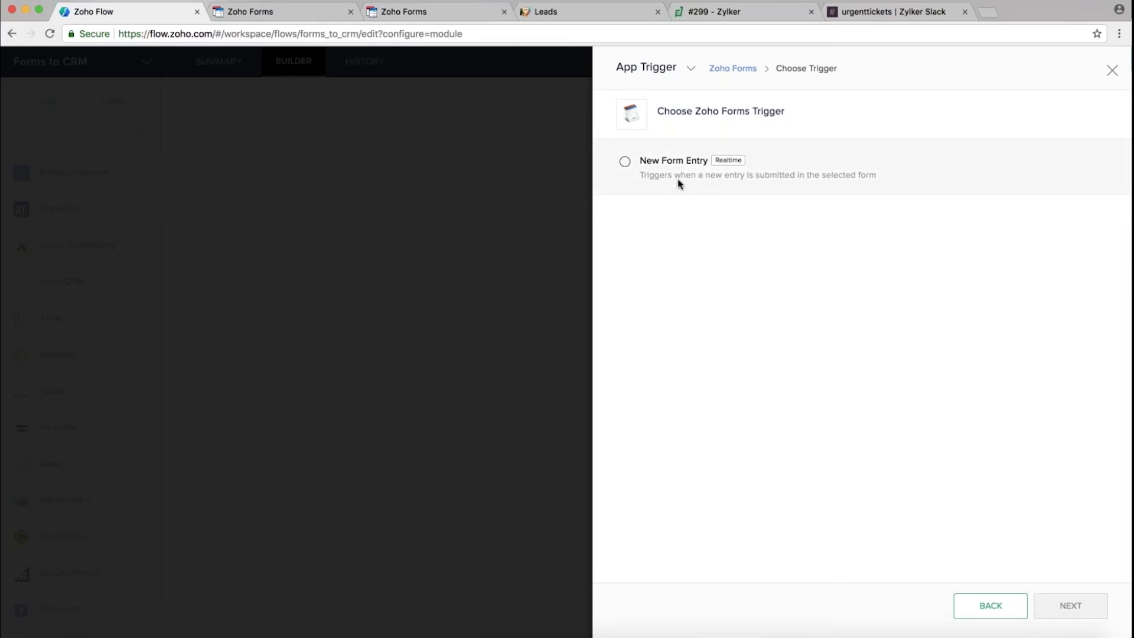
# Choose New Form Entry as the Zoho Forms trigger and advance to its Configure step
pyautogui.click(731, 165)
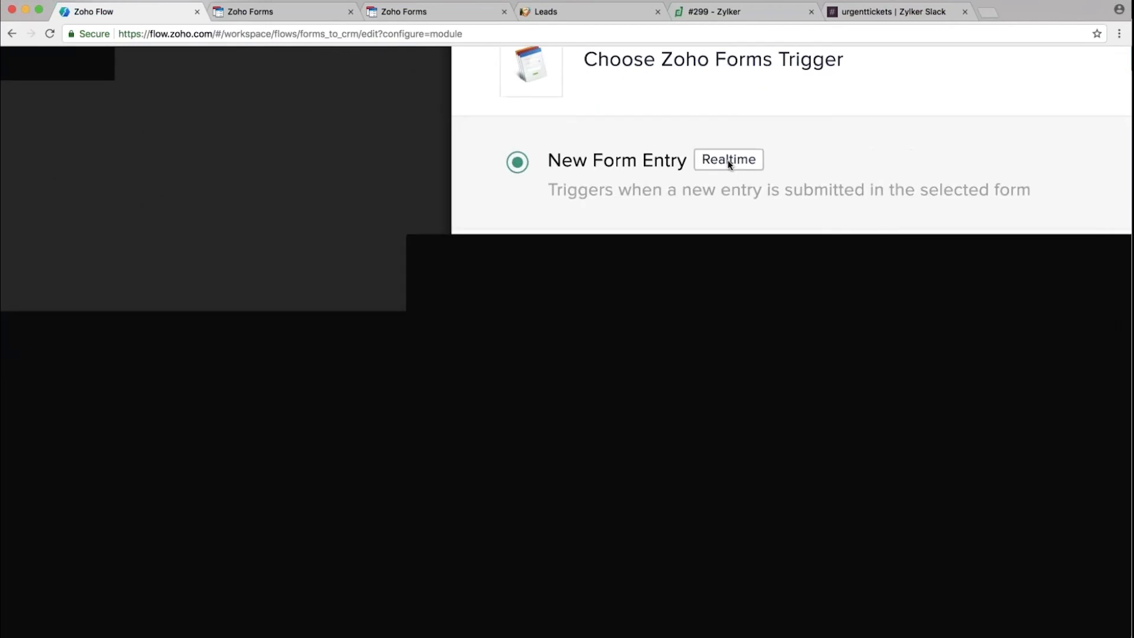
pyautogui.scroll(1, 730, 164)
pyautogui.scroll(1, 731, 165)
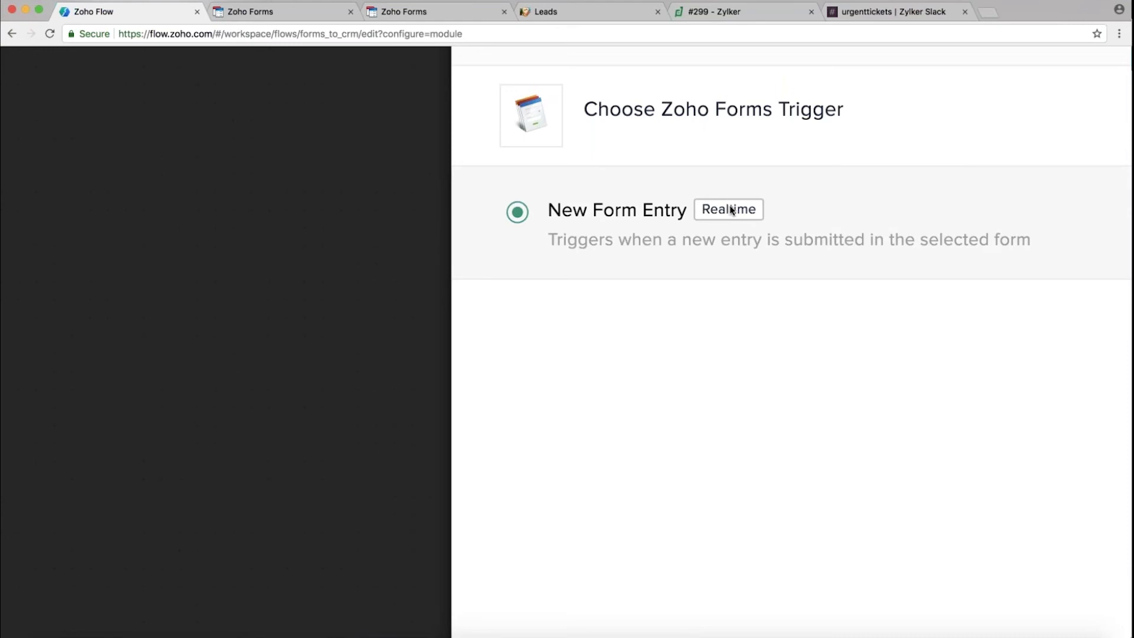
pyautogui.moveTo(735, 211)
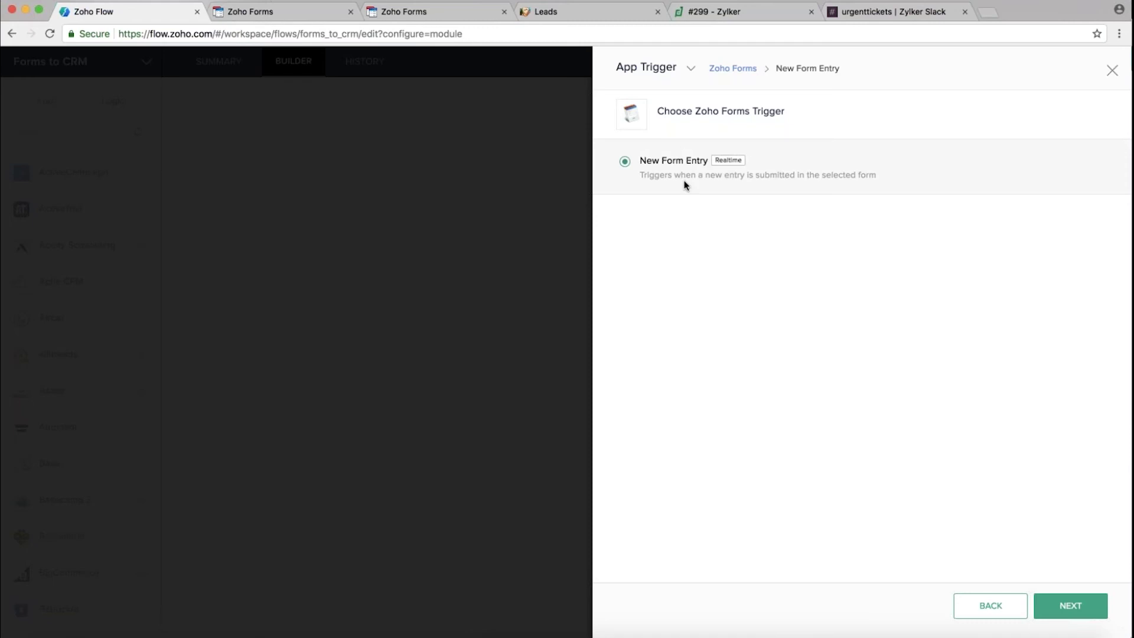
pyautogui.click(1071, 609)
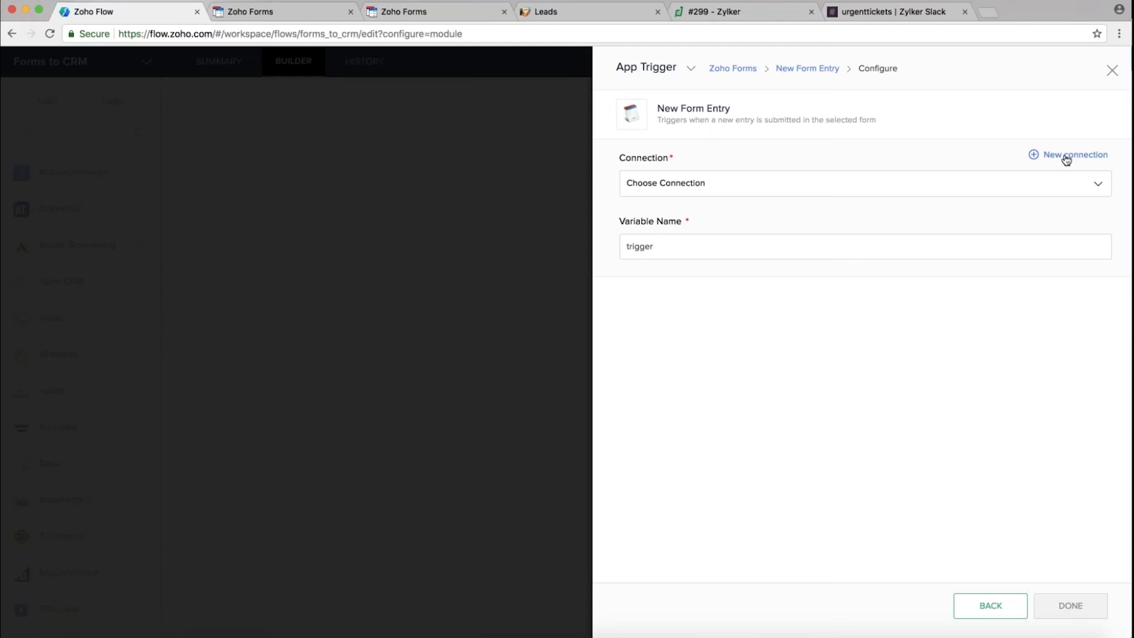
# Create a Zoho Forms connection named 'Test 123' and authorize its access to your forms
pyautogui.click(1060, 158)
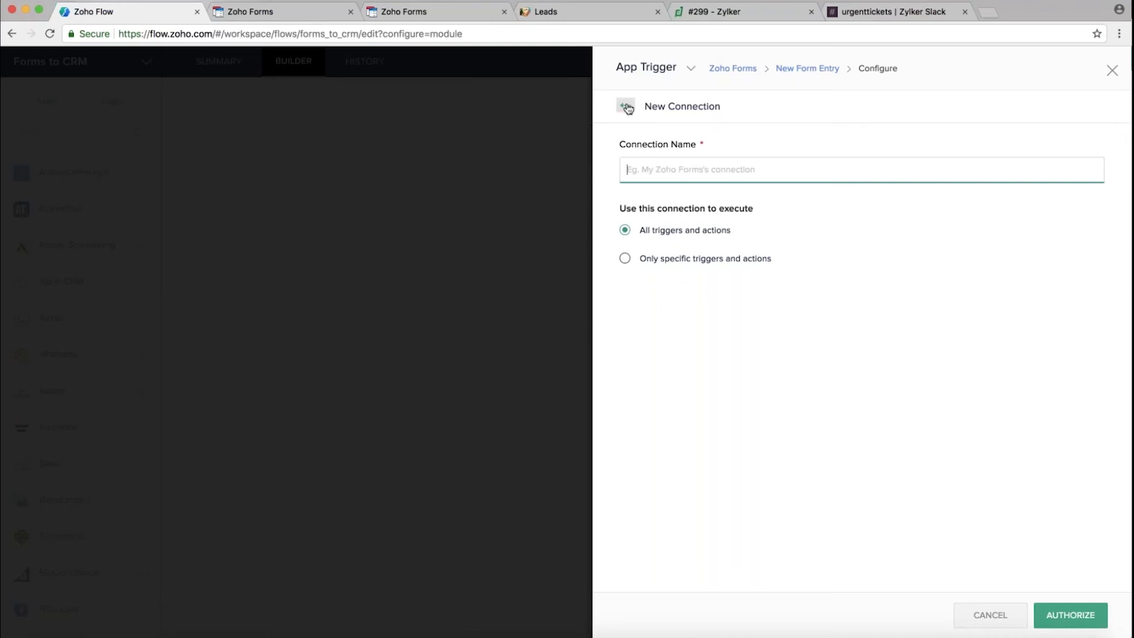
pyautogui.click(650, 170)
pyautogui.write('Test')
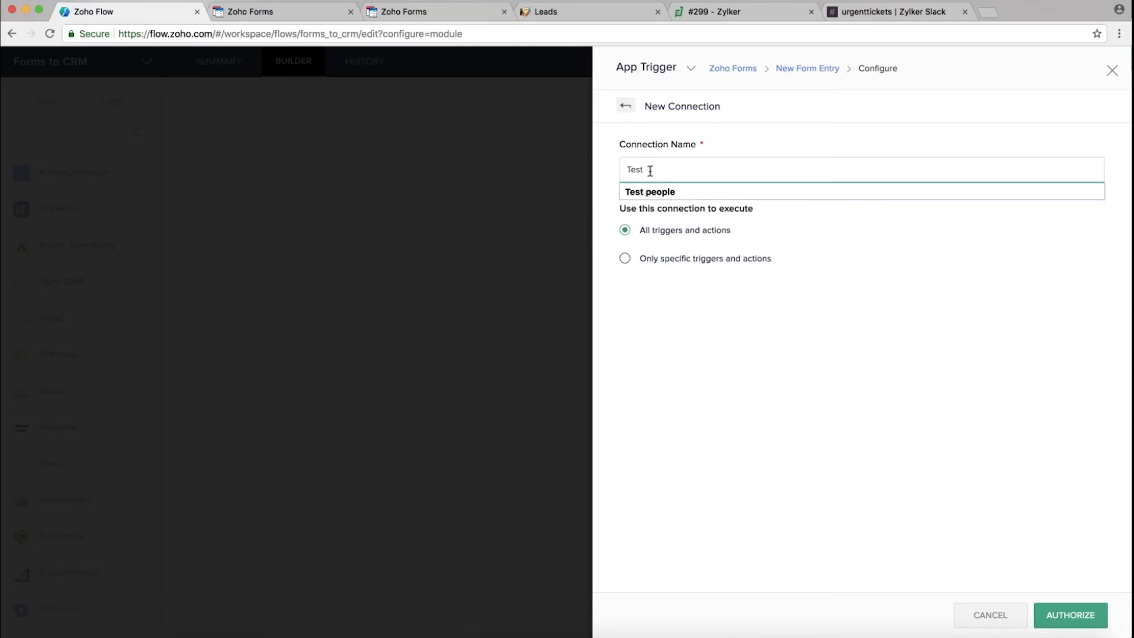
pyautogui.write(' 123')
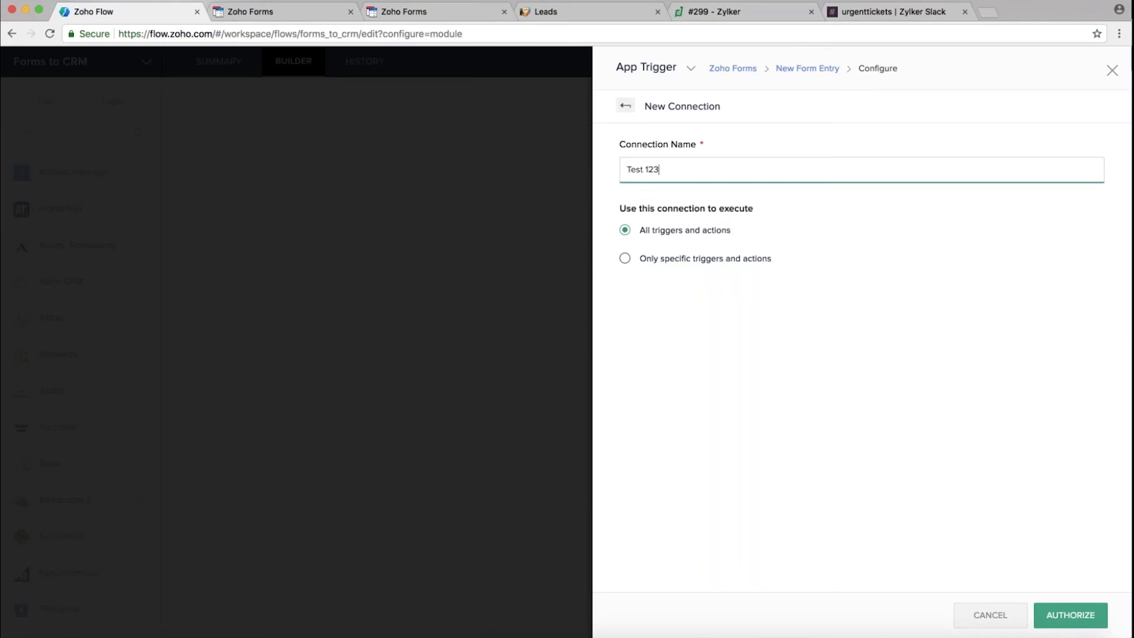
pyautogui.click(1071, 615)
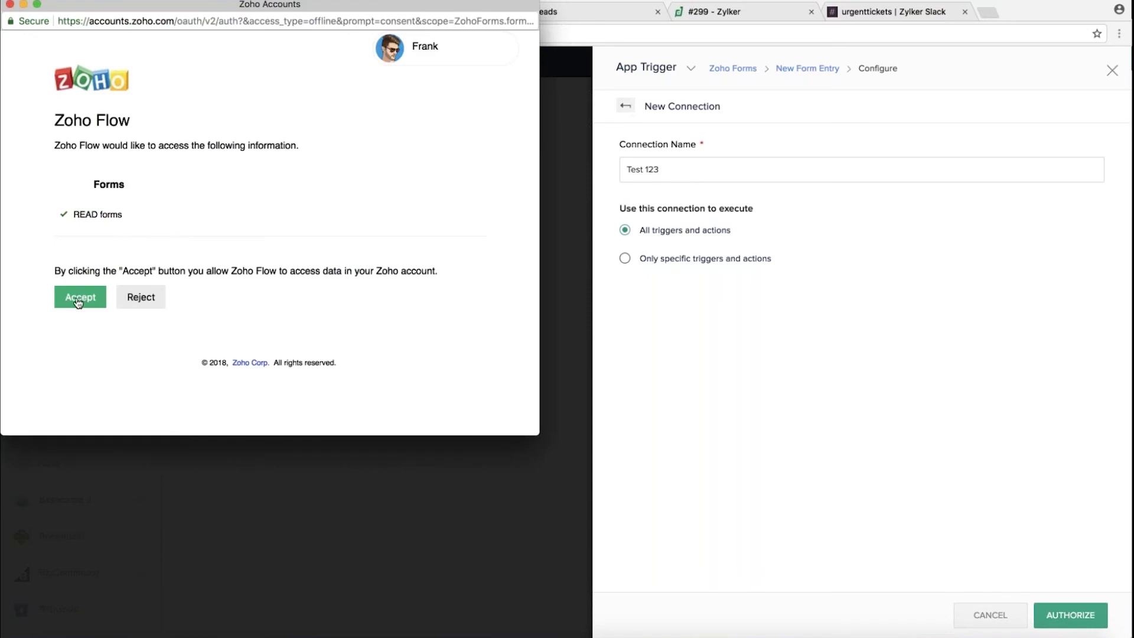
pyautogui.click(78, 301)
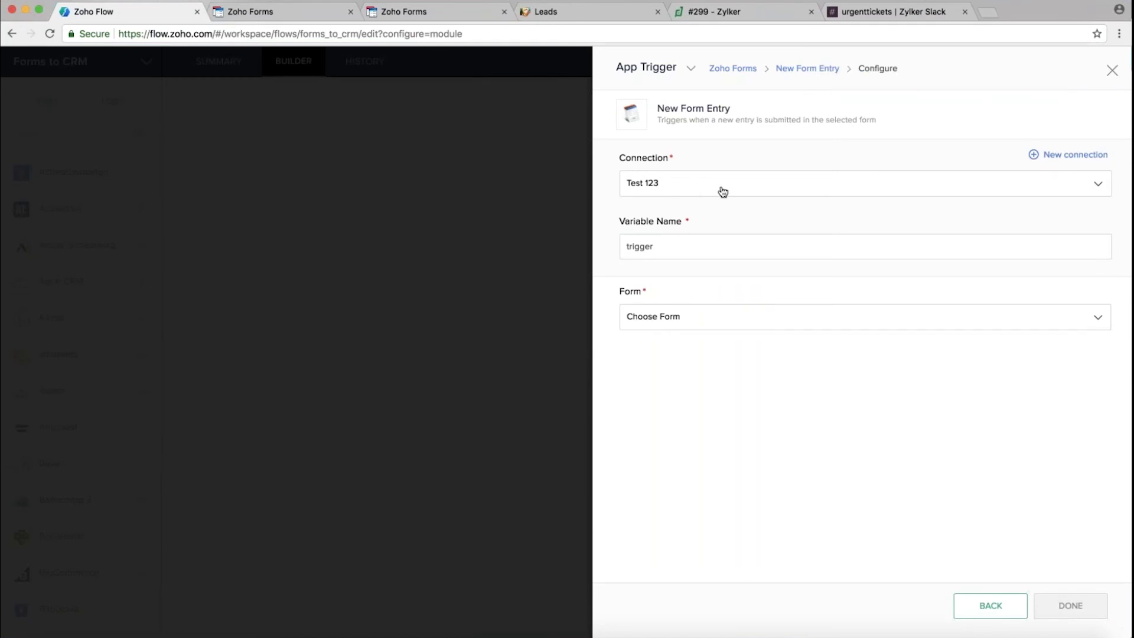
# Point the New Form Entry trigger at the existing Zoho Forms connection and Website Lead form, then save
pyautogui.click(761, 186)
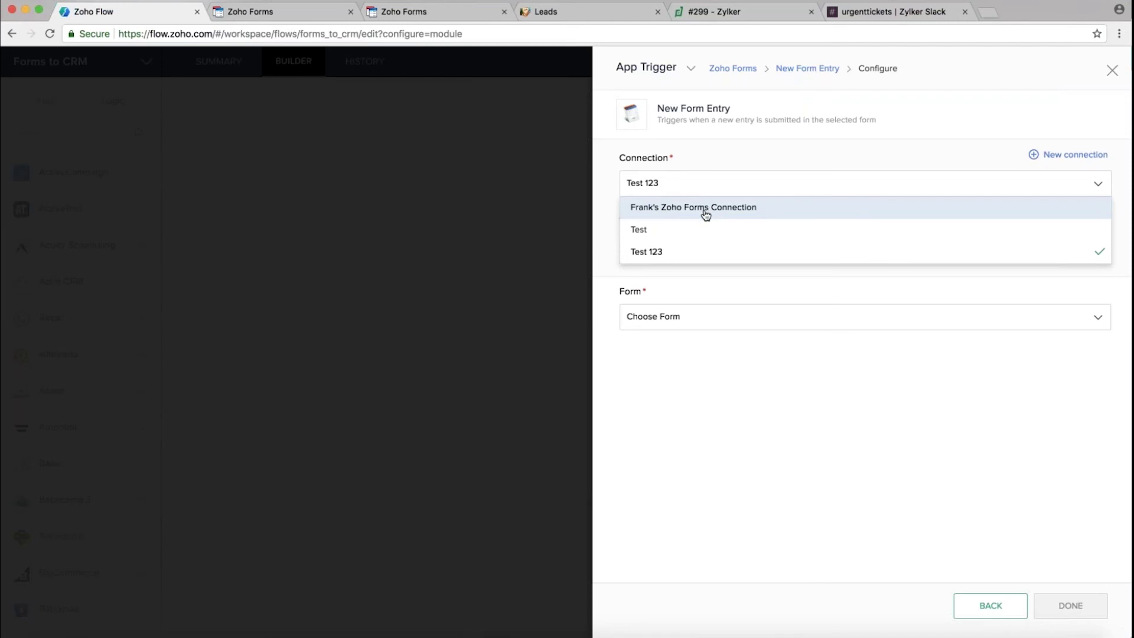
pyautogui.click(774, 210)
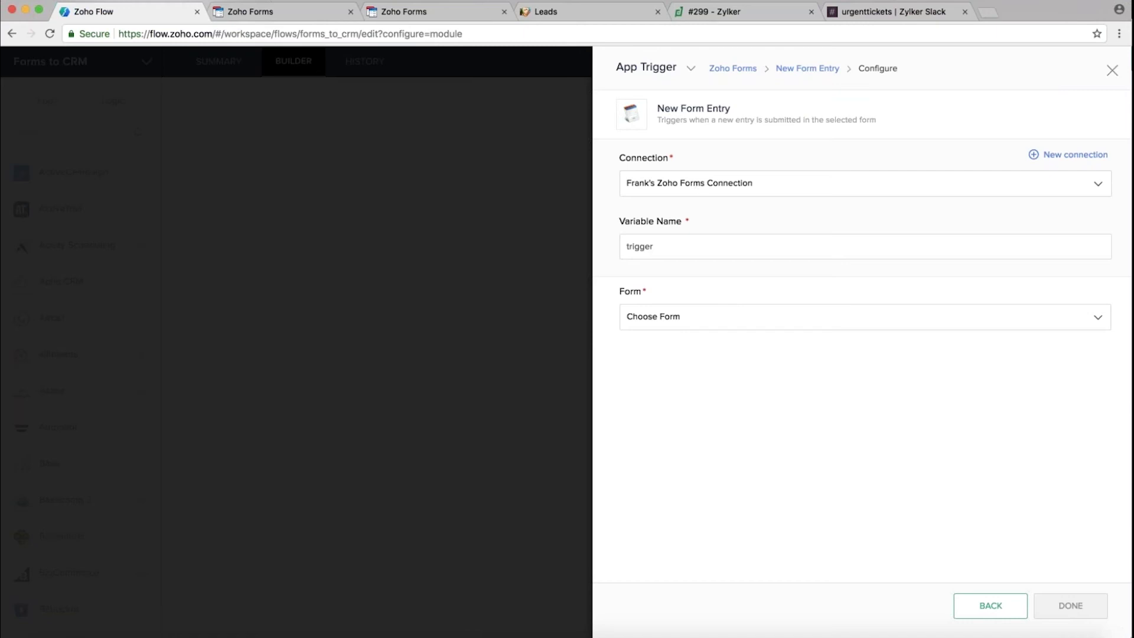
pyautogui.click(778, 321)
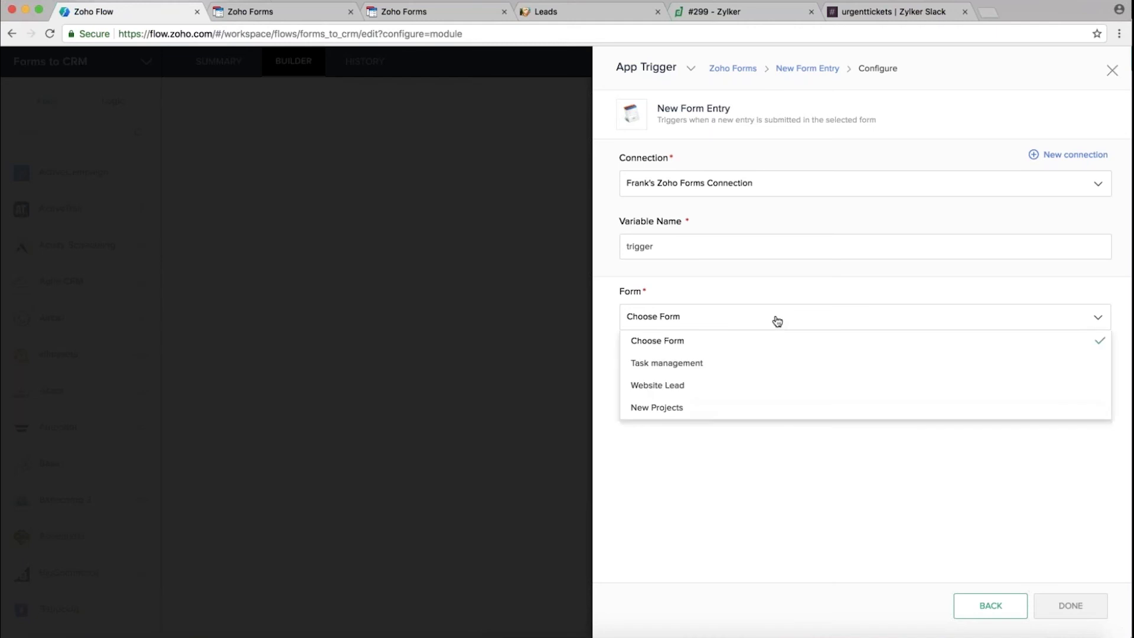
pyautogui.click(704, 388)
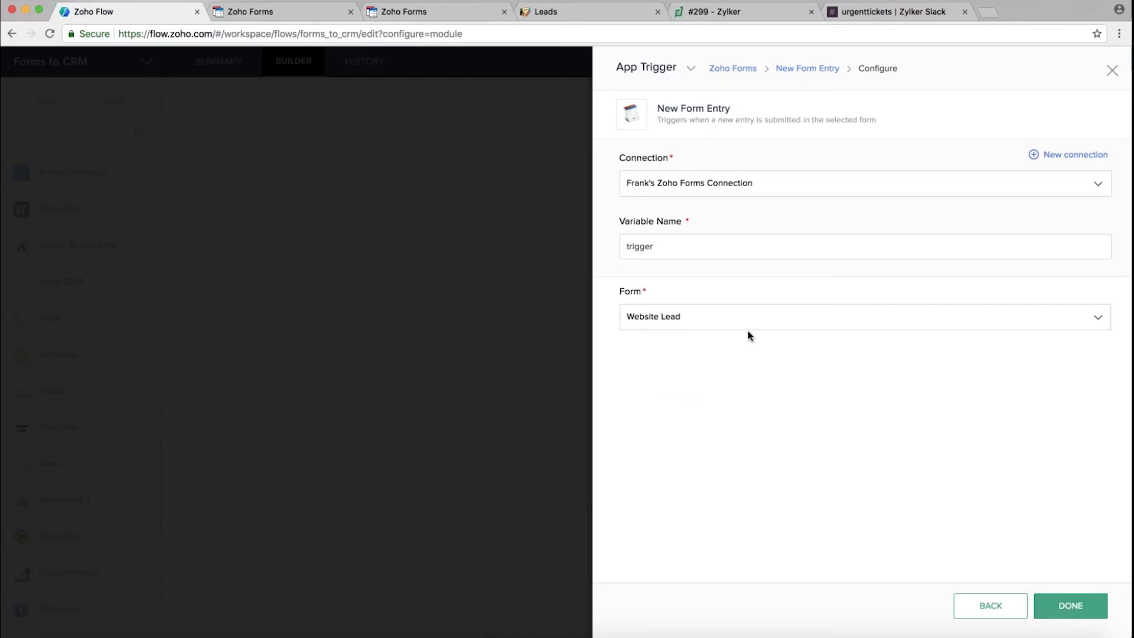
pyautogui.click(664, 247)
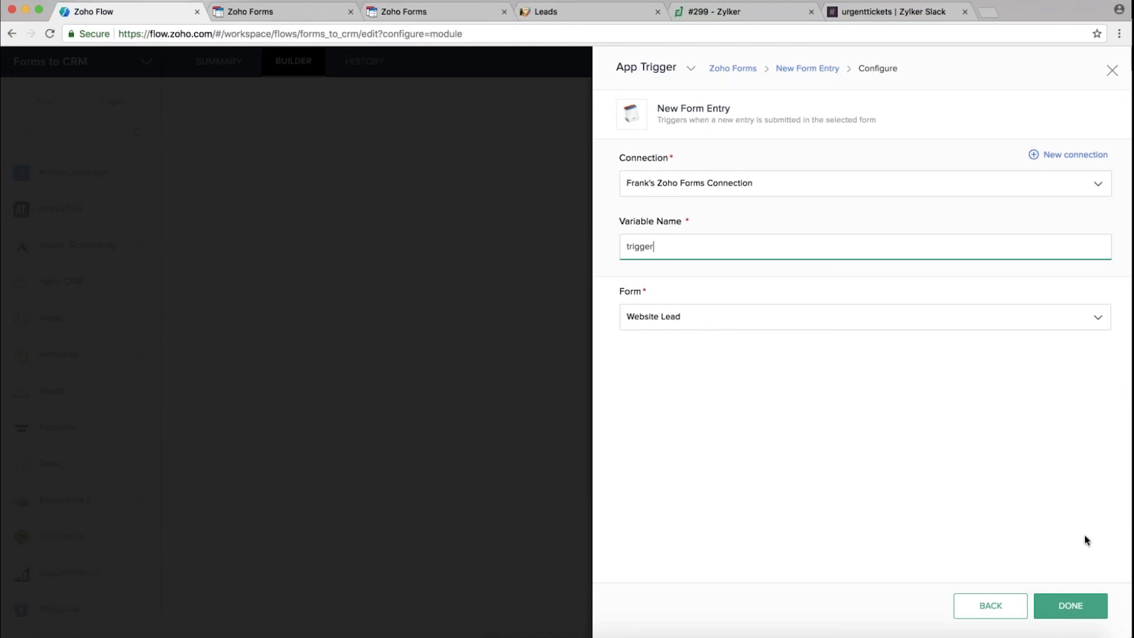
pyautogui.click(1069, 607)
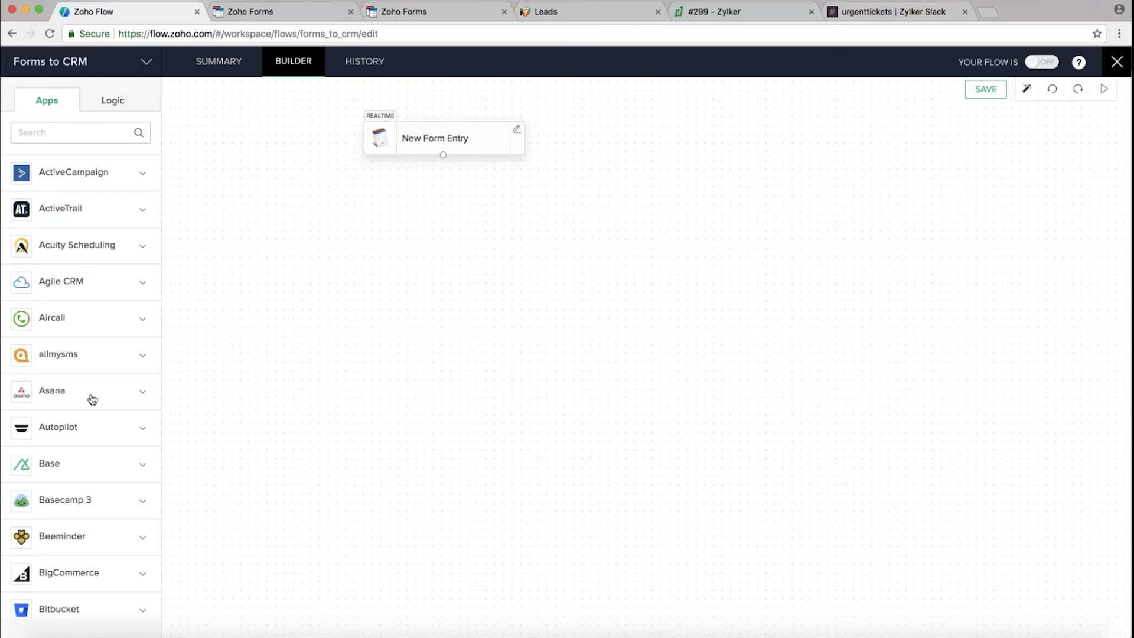
# Expand ActiveCampaign in the Apps list to show its available actions
pyautogui.scroll(-10, 93, 400)
pyautogui.scroll(-10, 92, 399)
pyautogui.scroll(15, 92, 400)
pyautogui.click(125, 176)
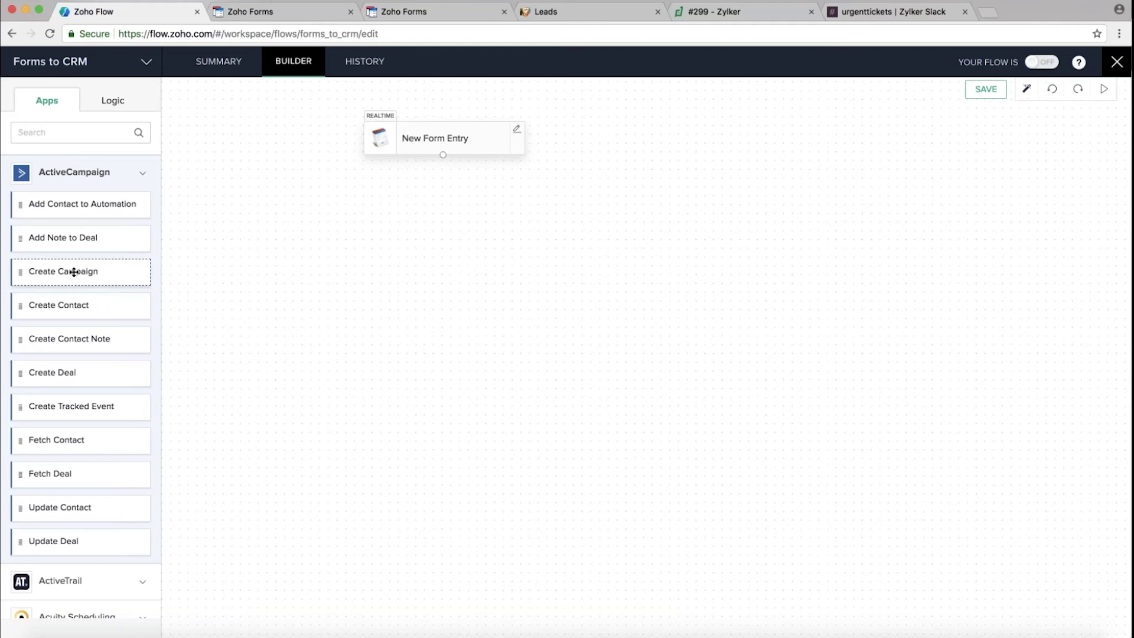
pyautogui.click(35, 132)
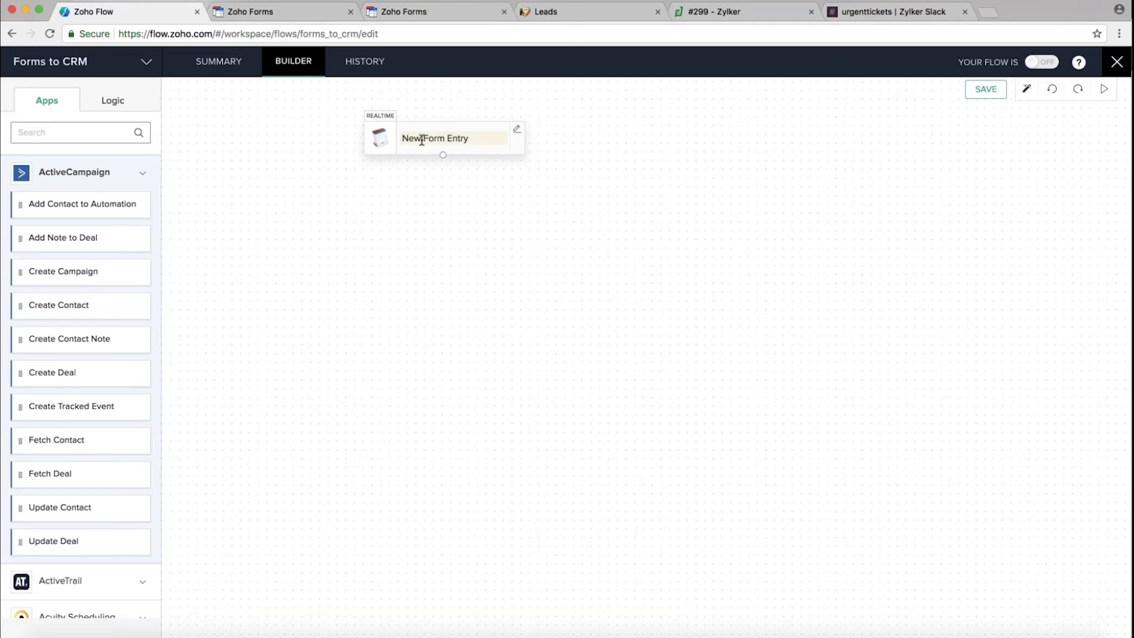
# Reopen the New Form Entry trigger settings and close them without changes
pyautogui.click(470, 137)
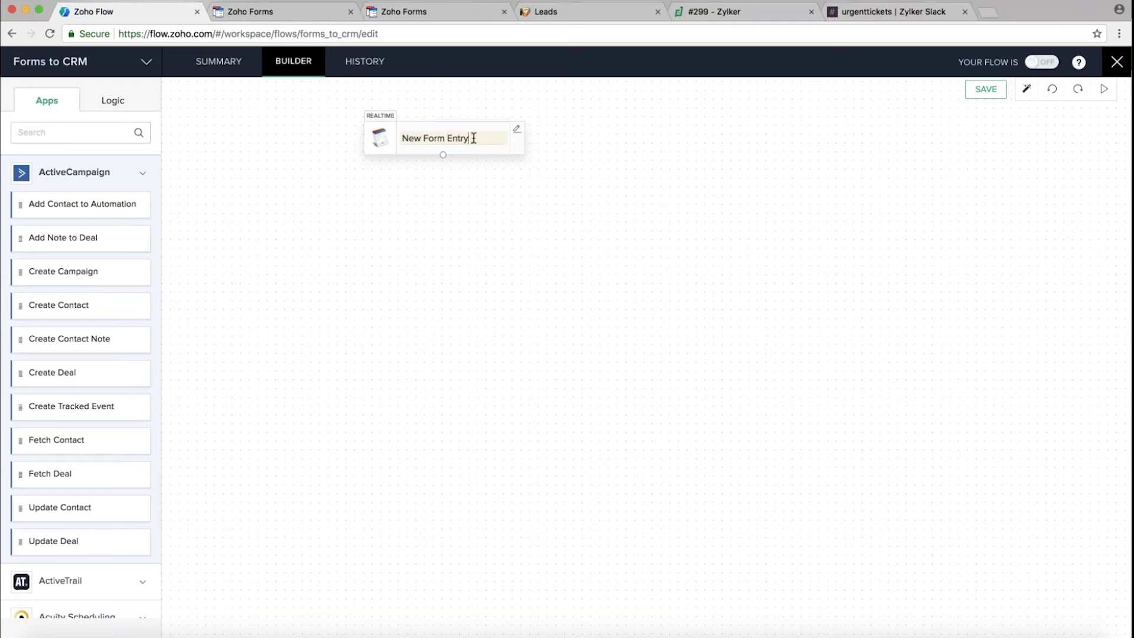
pyautogui.click(517, 129)
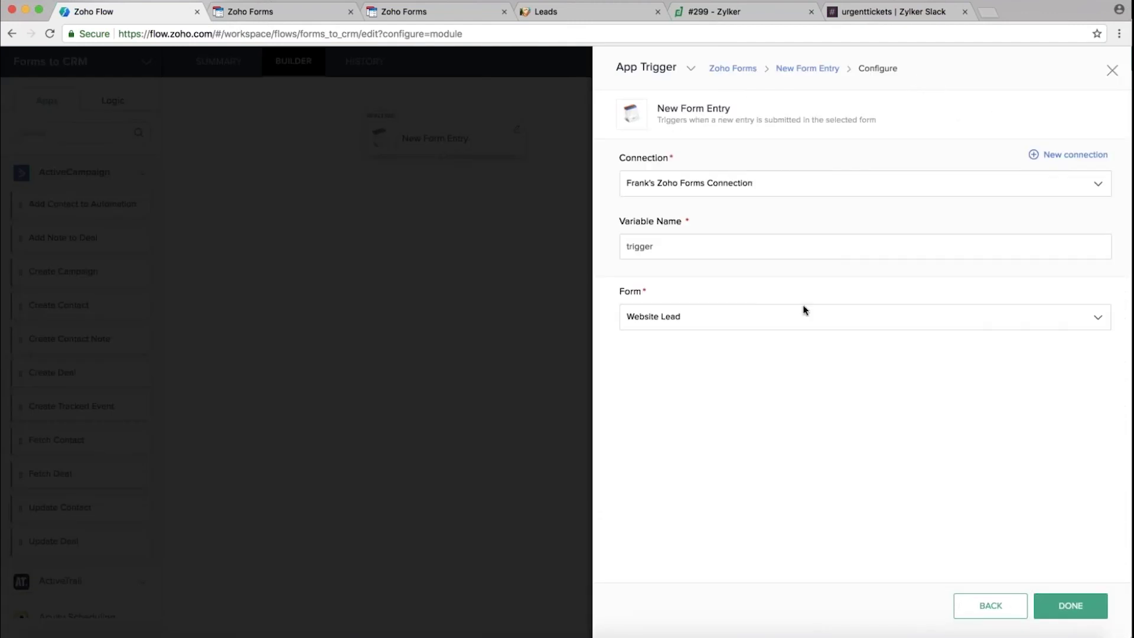
pyautogui.click(1112, 71)
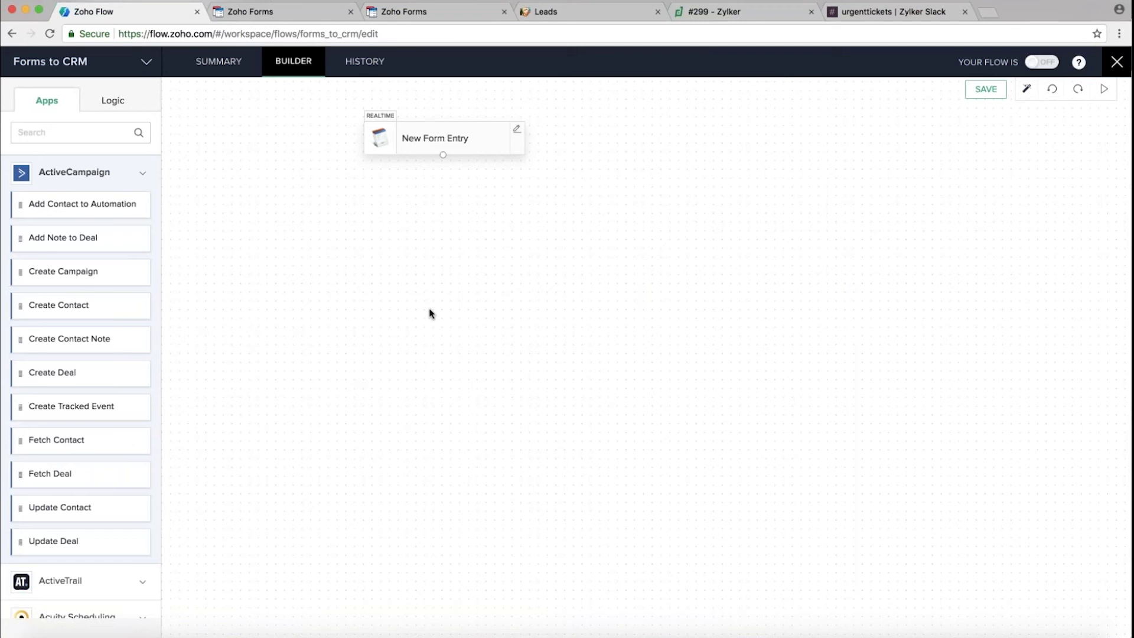
# Search apps for 'crm' and place Zoho CRM's Create or Update Lead action under the trigger
pyautogui.click(71, 132)
pyautogui.write('crm')
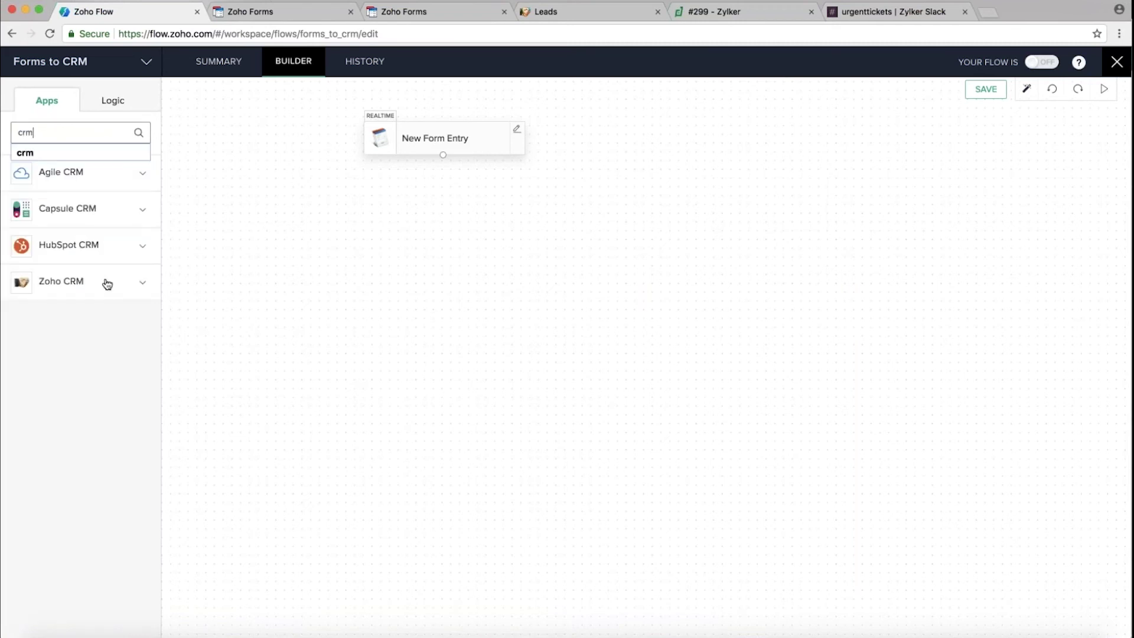
pyautogui.click(112, 283)
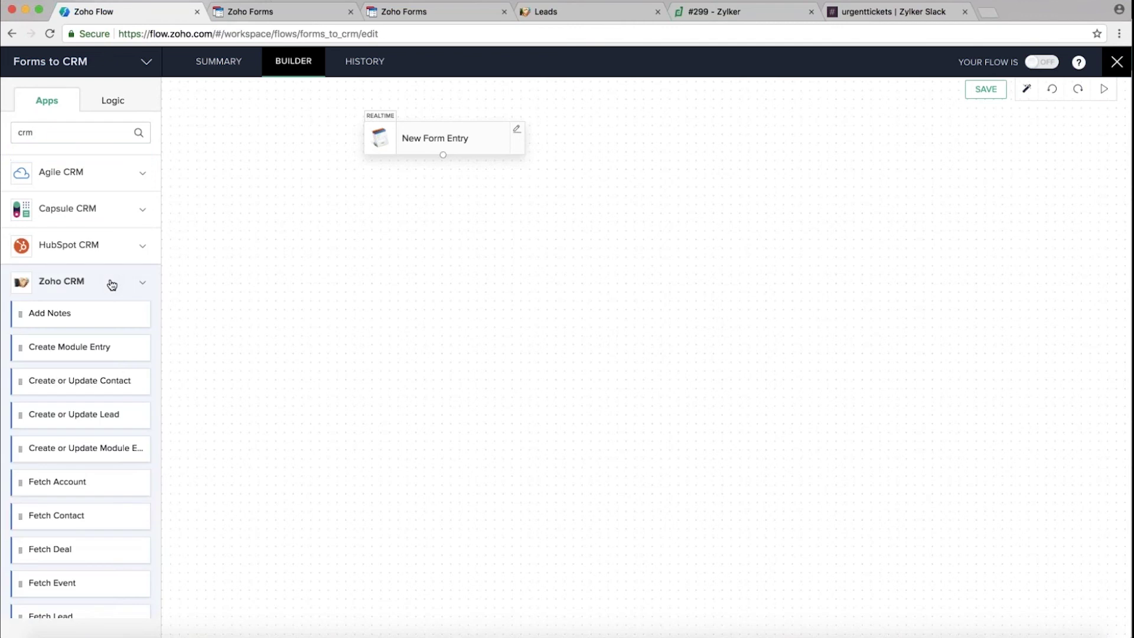
pyautogui.moveTo(71, 347); pyautogui.dragTo(76, 350)
pyautogui.scroll(-2, 80, 389)
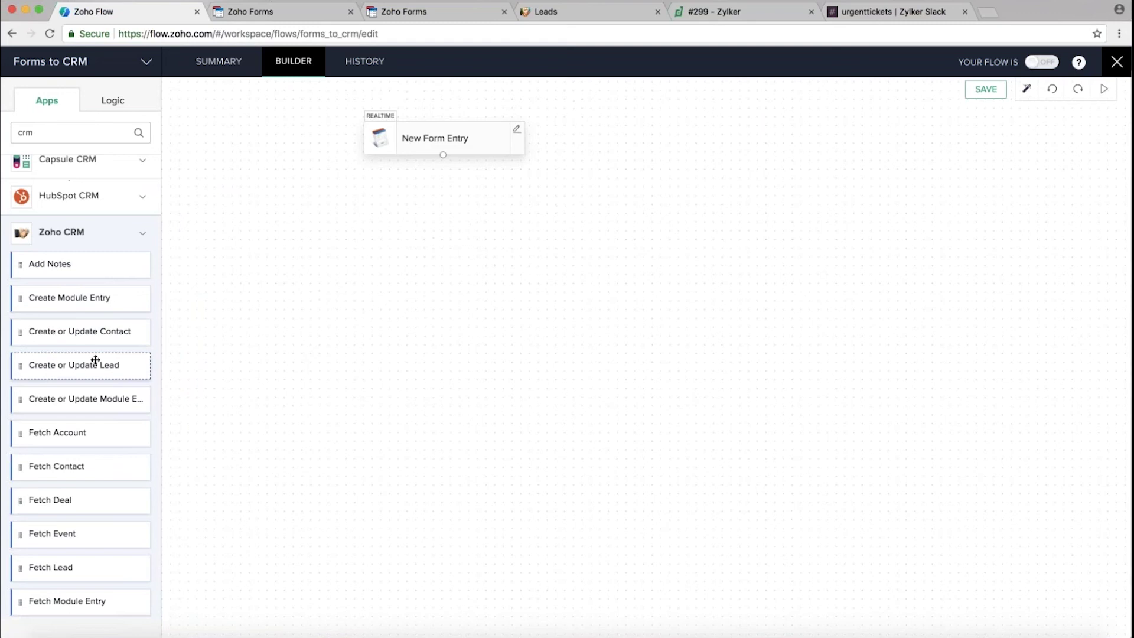
pyautogui.moveTo(80, 364); pyautogui.dragTo(445, 217)
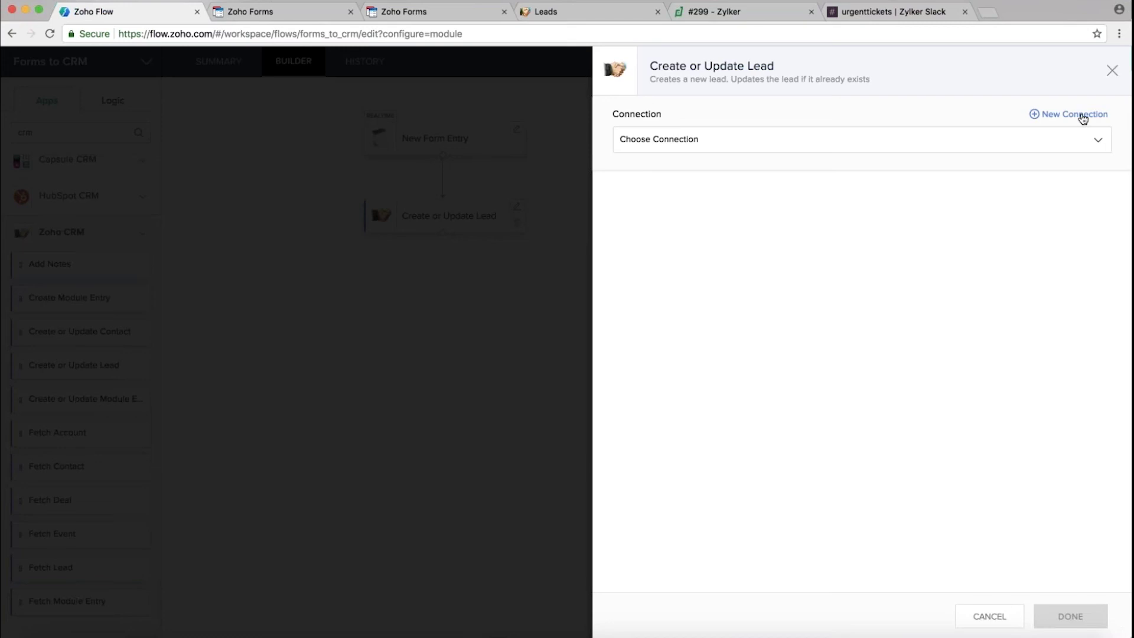
# Select the existing Zoho CRM connection for Create or Update Lead and review its lead fields
pyautogui.click(733, 144)
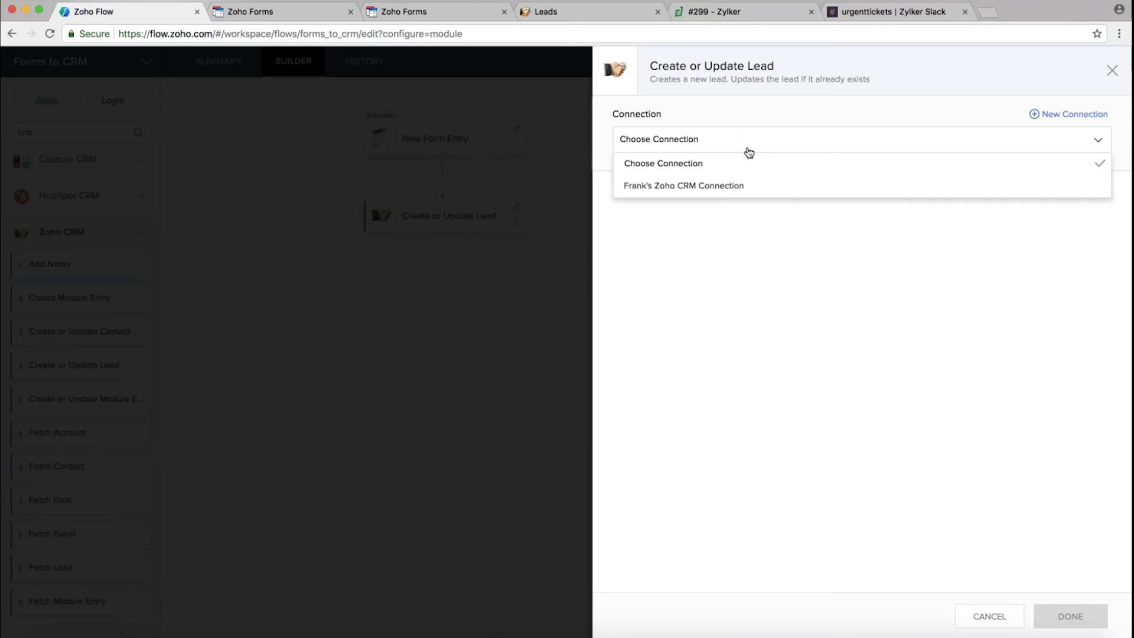
pyautogui.click(735, 189)
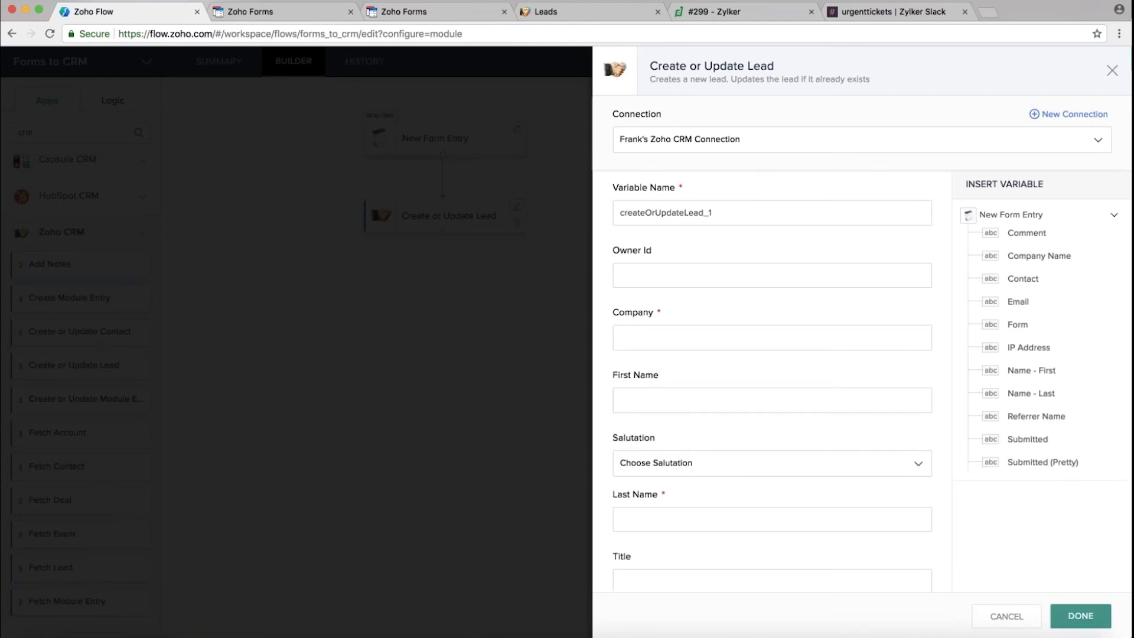
pyautogui.scroll(-5, 789, 371)
pyautogui.scroll(-6, 789, 369)
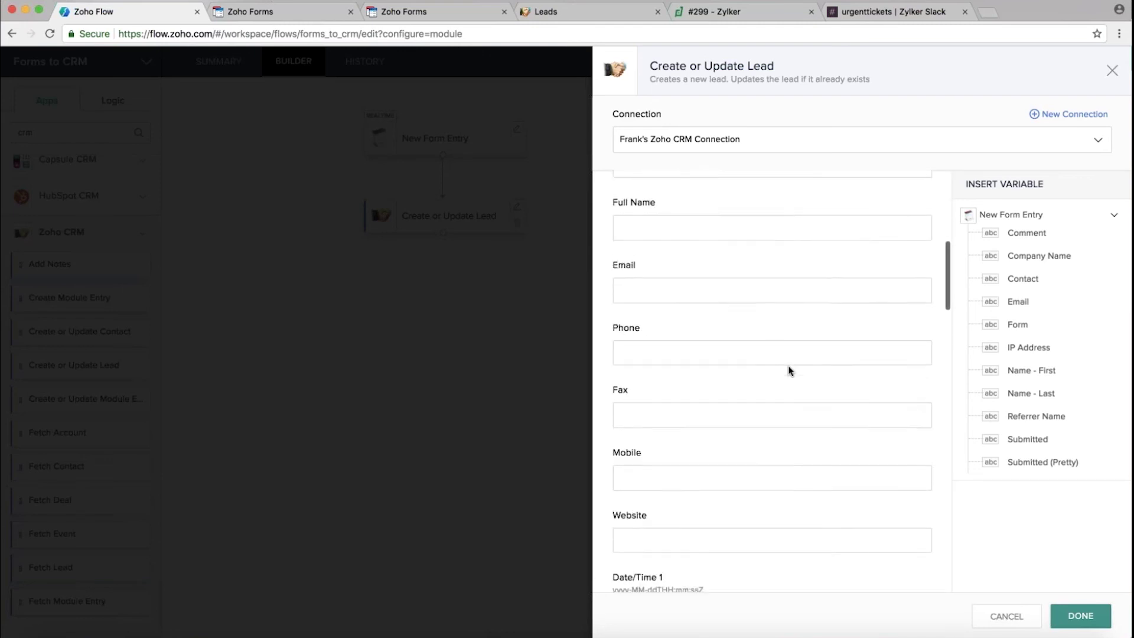
pyautogui.scroll(2, 788, 367)
pyautogui.scroll(-7, 788, 366)
pyautogui.scroll(-4, 788, 370)
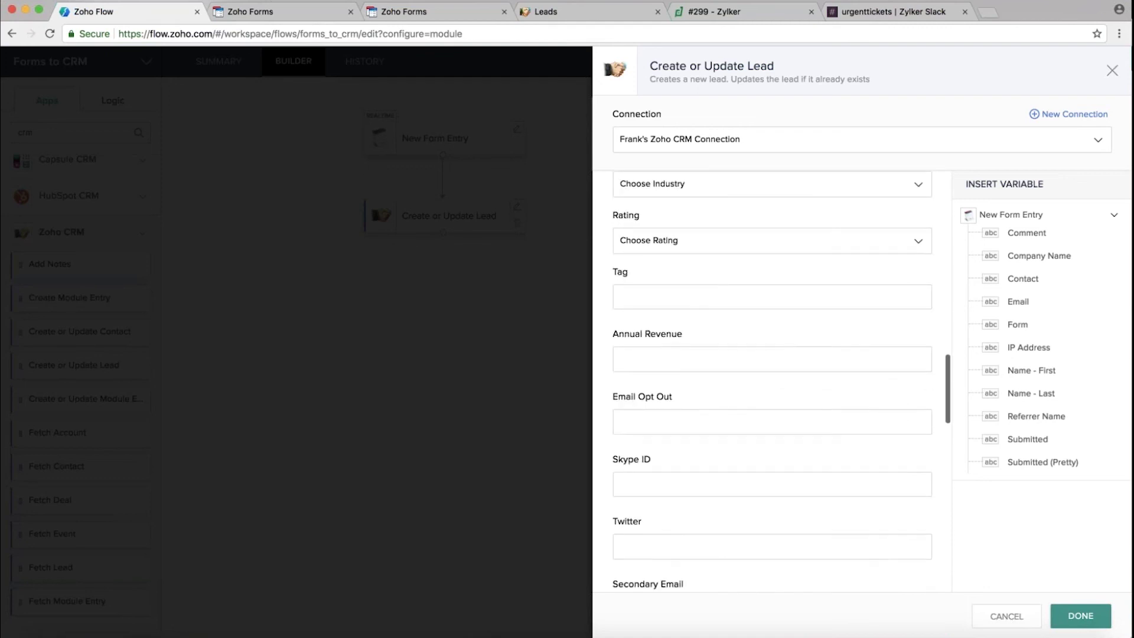
pyautogui.scroll(6, 788, 370)
pyautogui.scroll(5, 772, 378)
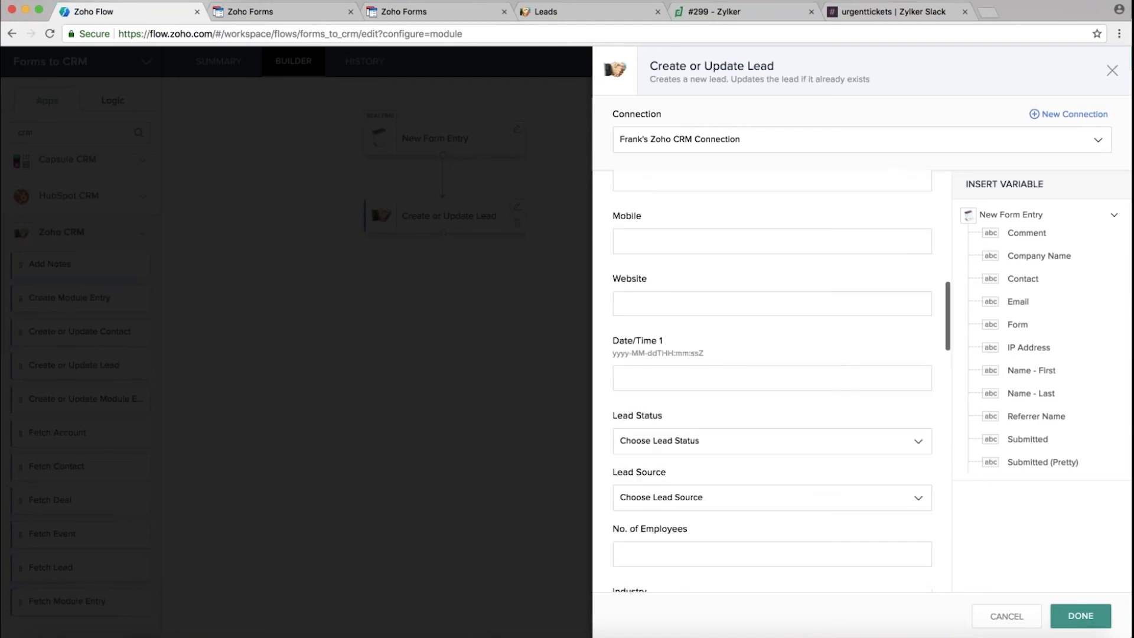
pyautogui.scroll(6, 782, 379)
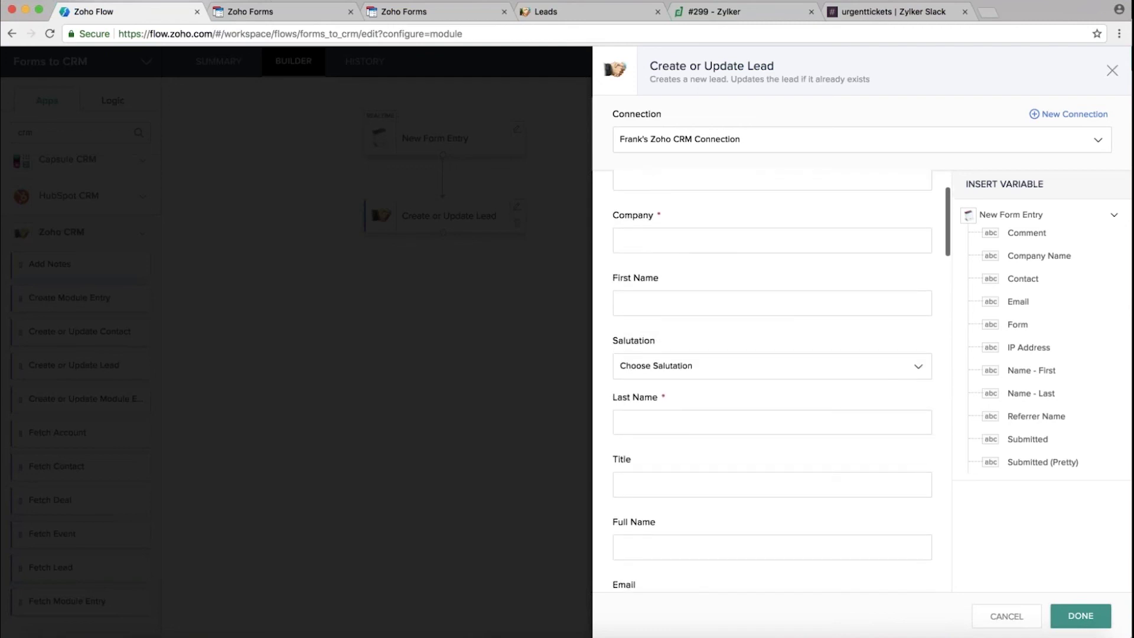
pyautogui.scroll(2, 772, 379)
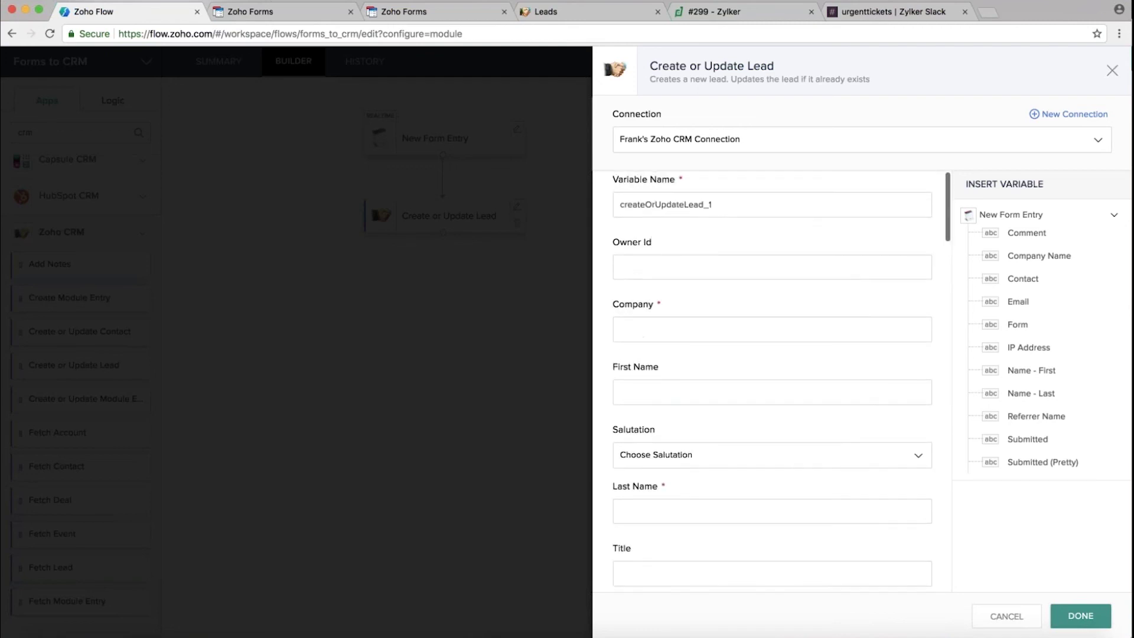
pyautogui.scroll(1, 699, 361)
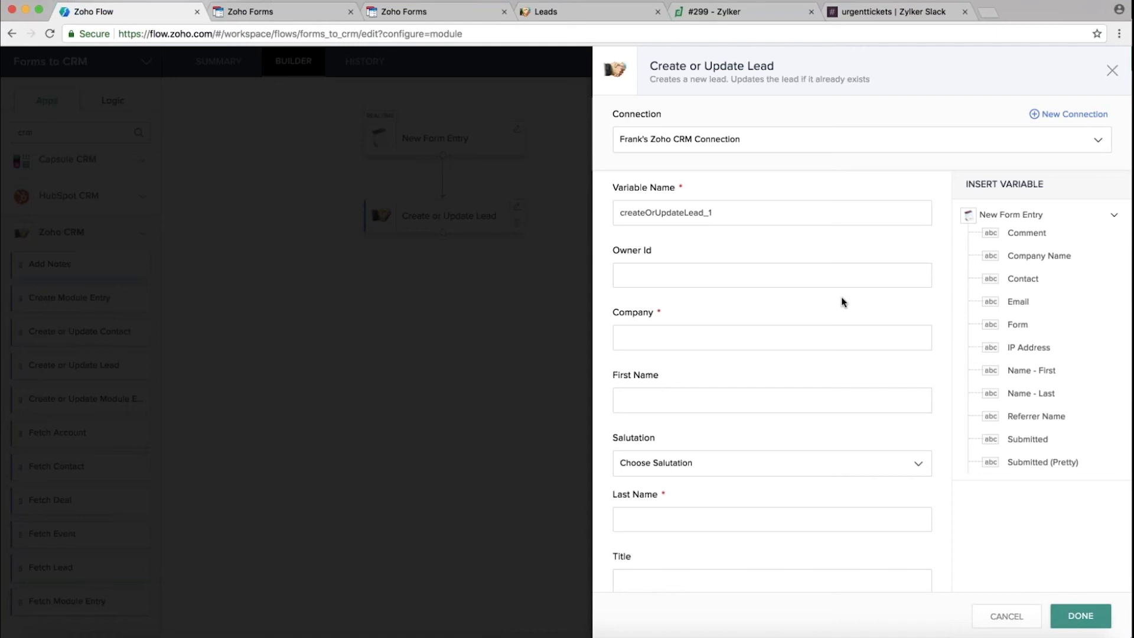
# Map Company, First Name and Last Name to the form's Company Name, first and last name
pyautogui.scroll(-3, 760, 310)
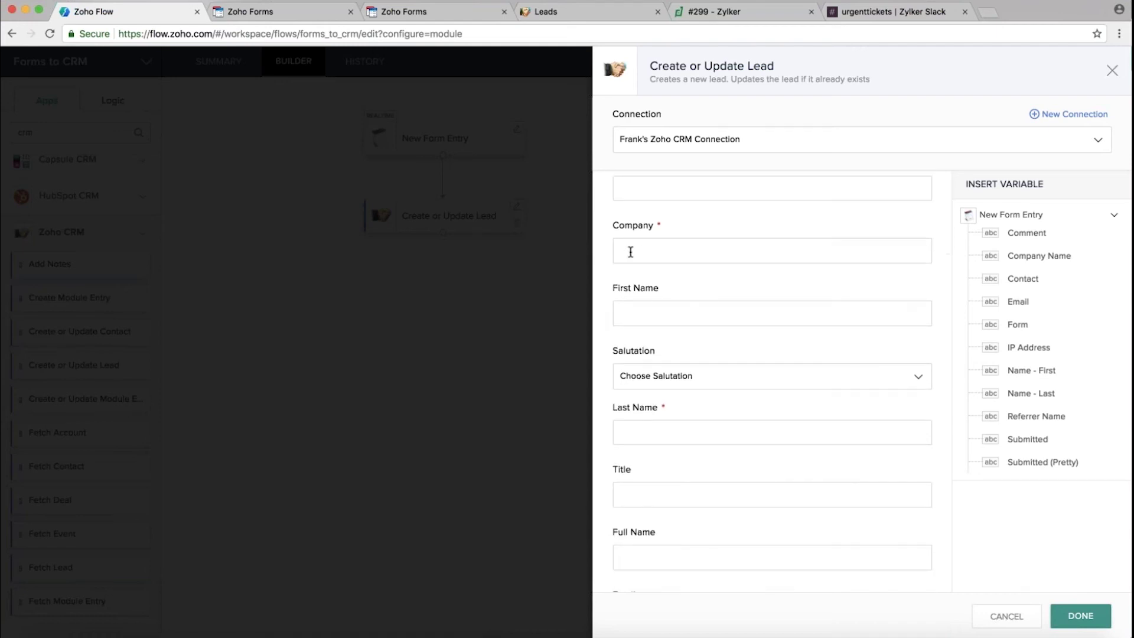
pyautogui.click(637, 252)
pyautogui.click(1033, 261)
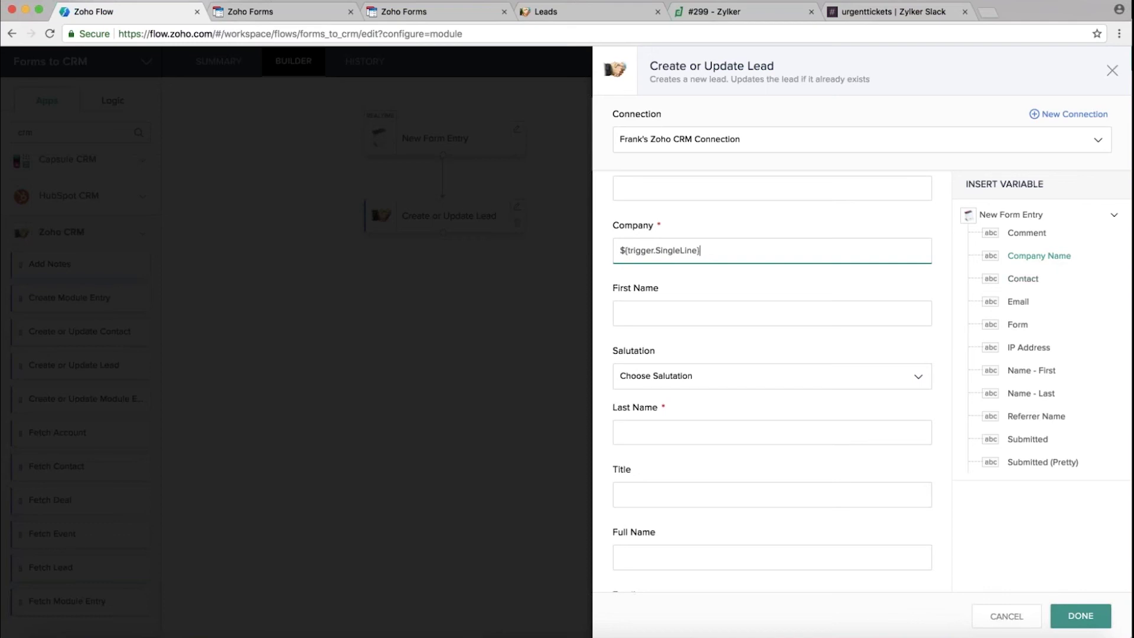
pyautogui.scroll(-2, 782, 384)
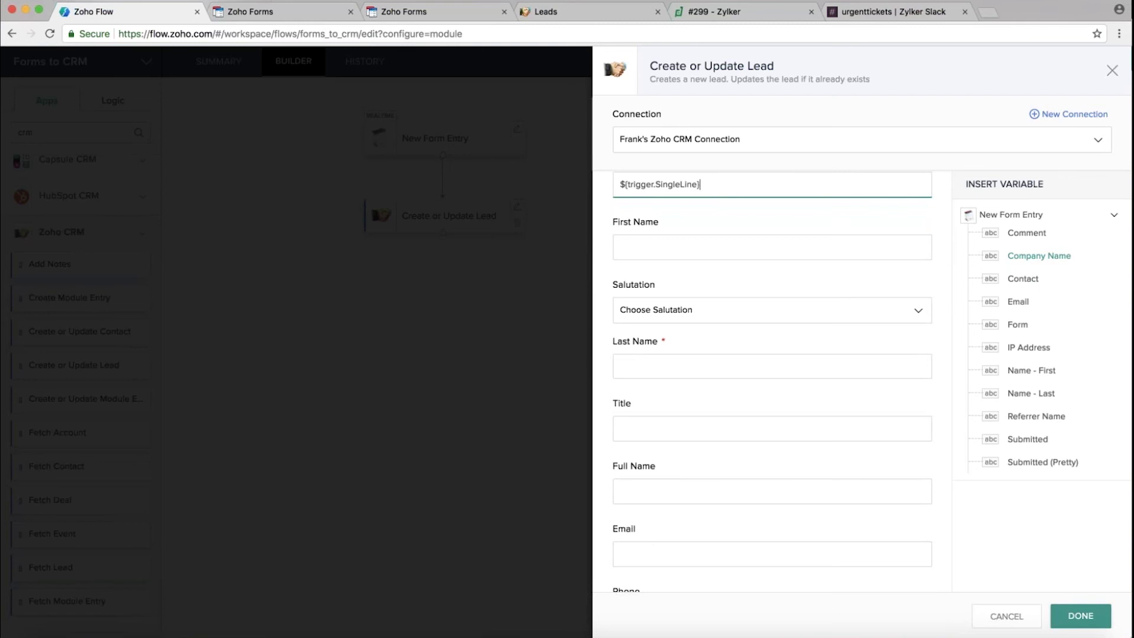
pyautogui.click(647, 248)
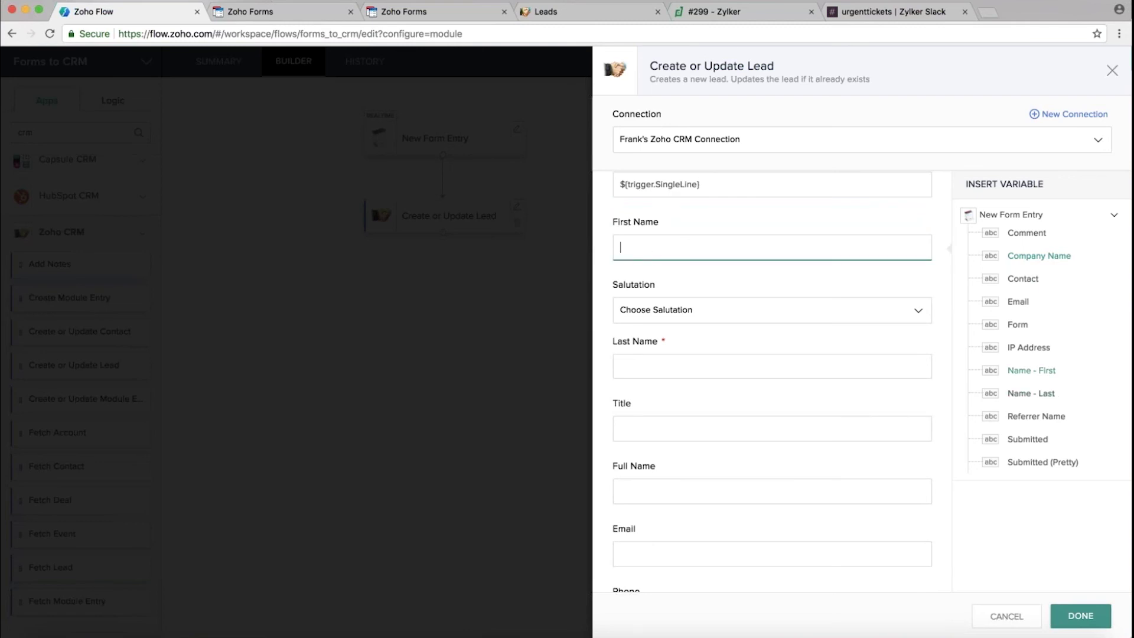
pyautogui.click(1033, 371)
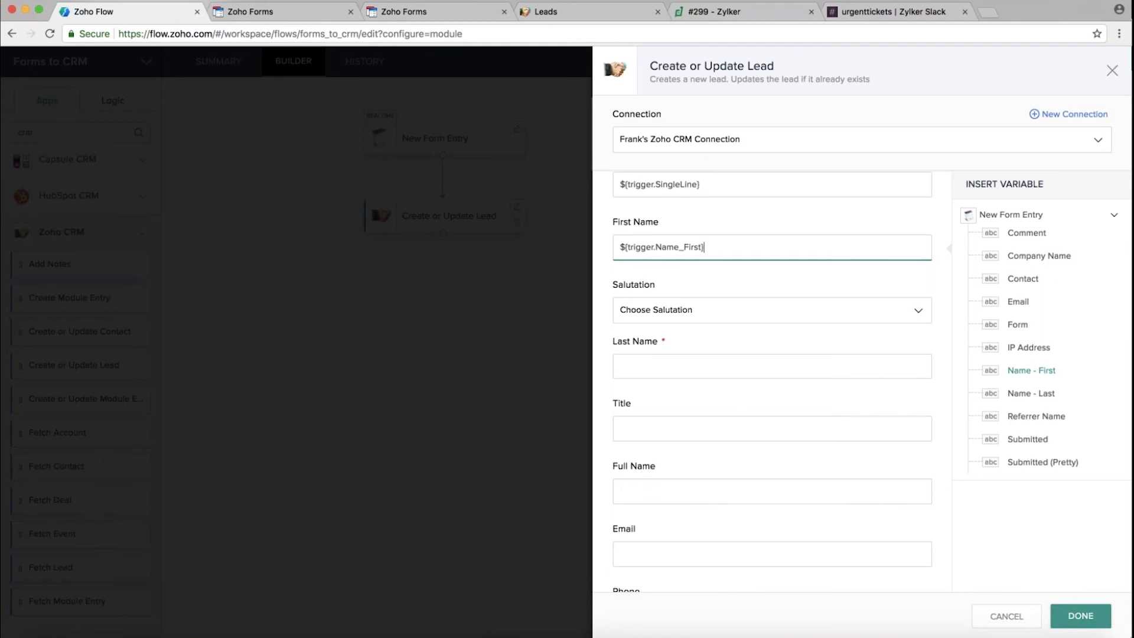
pyautogui.click(647, 366)
pyautogui.click(1048, 394)
# Fill Full Name with the form's first plus last name, map Email, and confirm the mappings
pyautogui.scroll(-5, 772, 378)
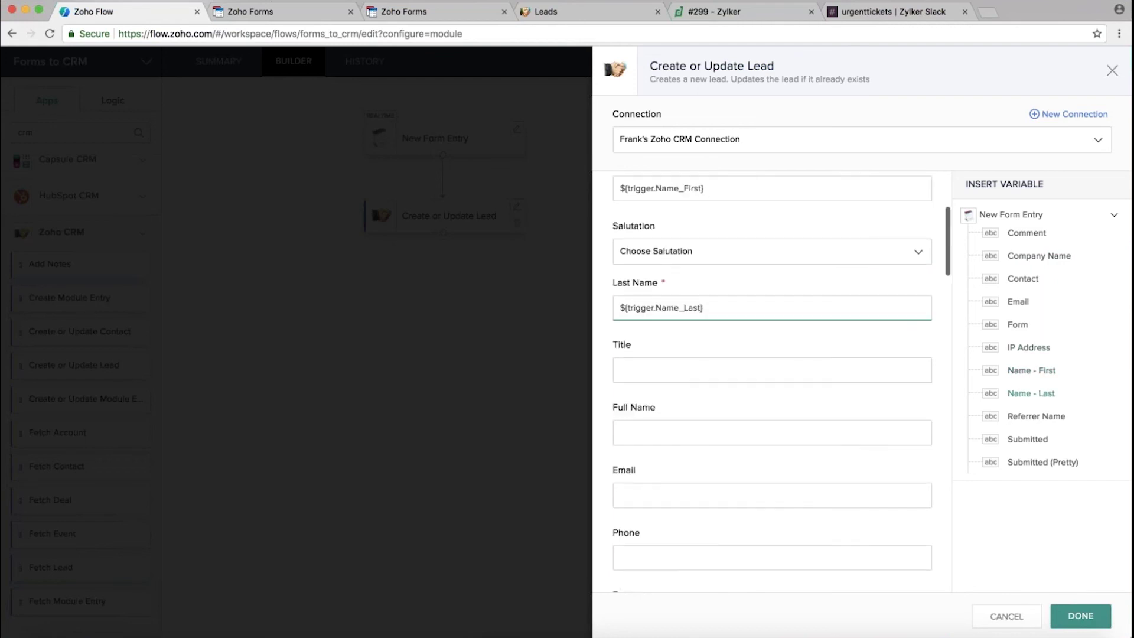
pyautogui.click(768, 278)
pyautogui.click(1034, 371)
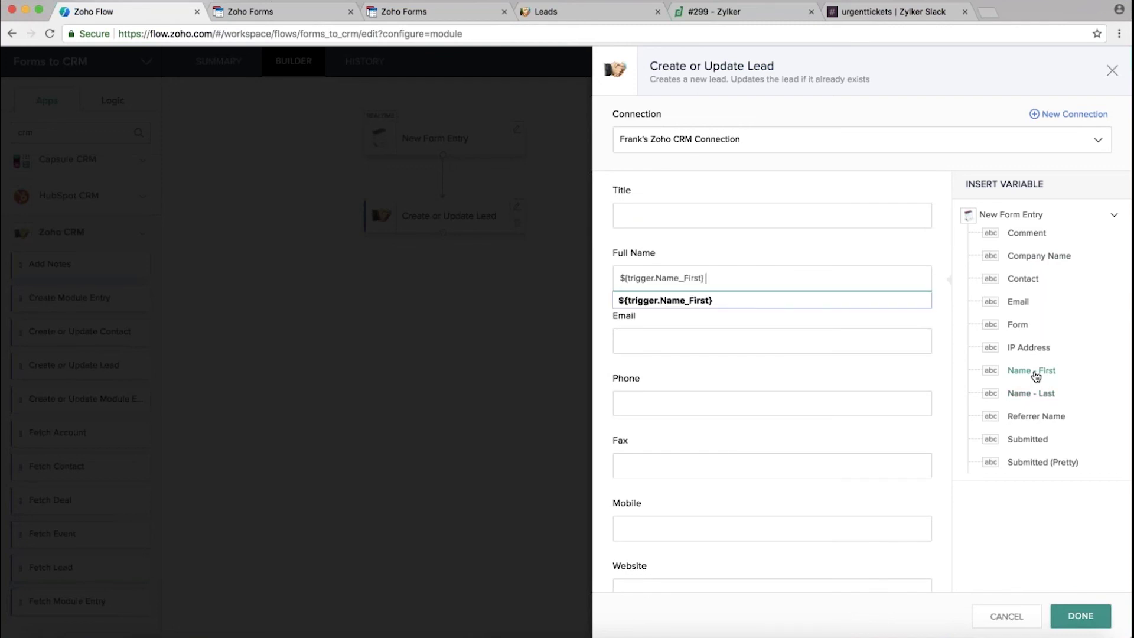
pyautogui.click(1031, 394)
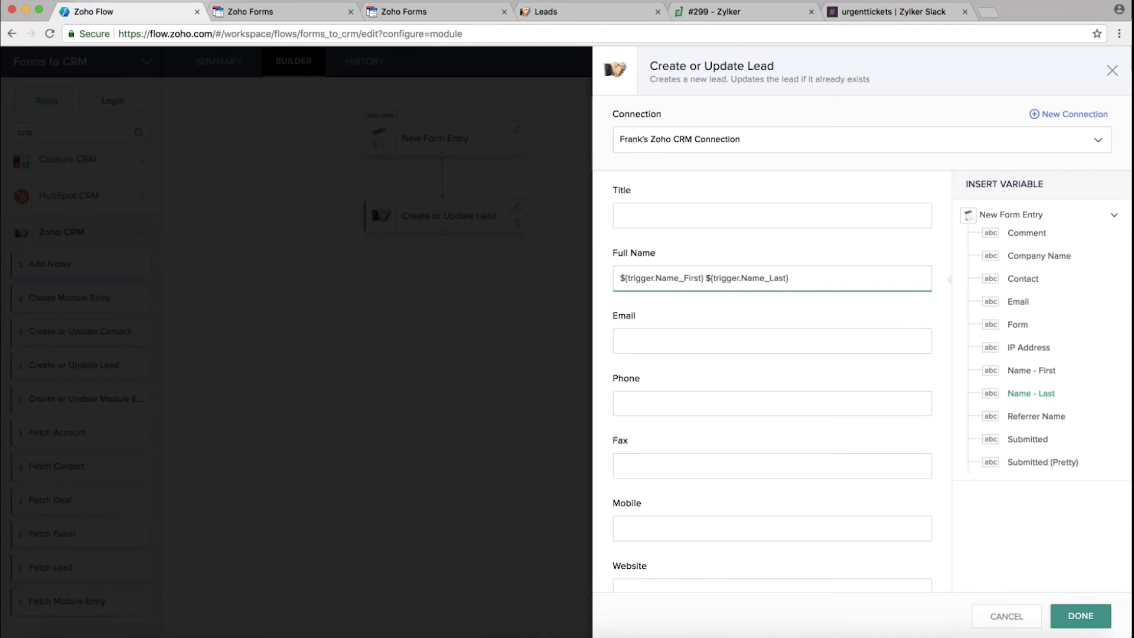
pyautogui.click(647, 344)
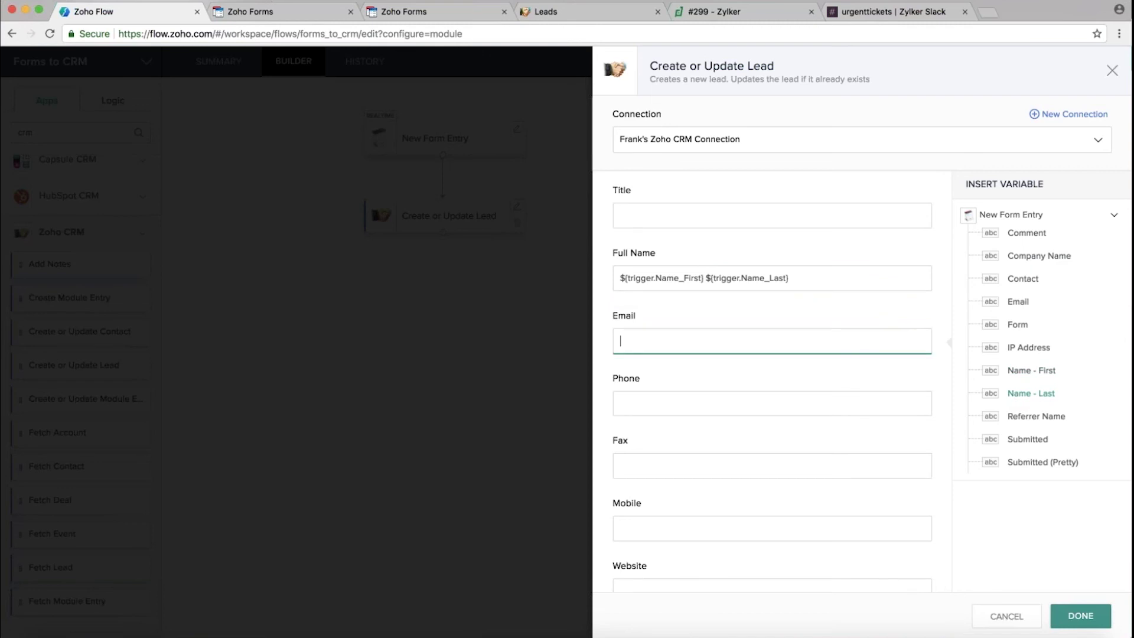
pyautogui.click(1019, 304)
pyautogui.scroll(-15, 782, 378)
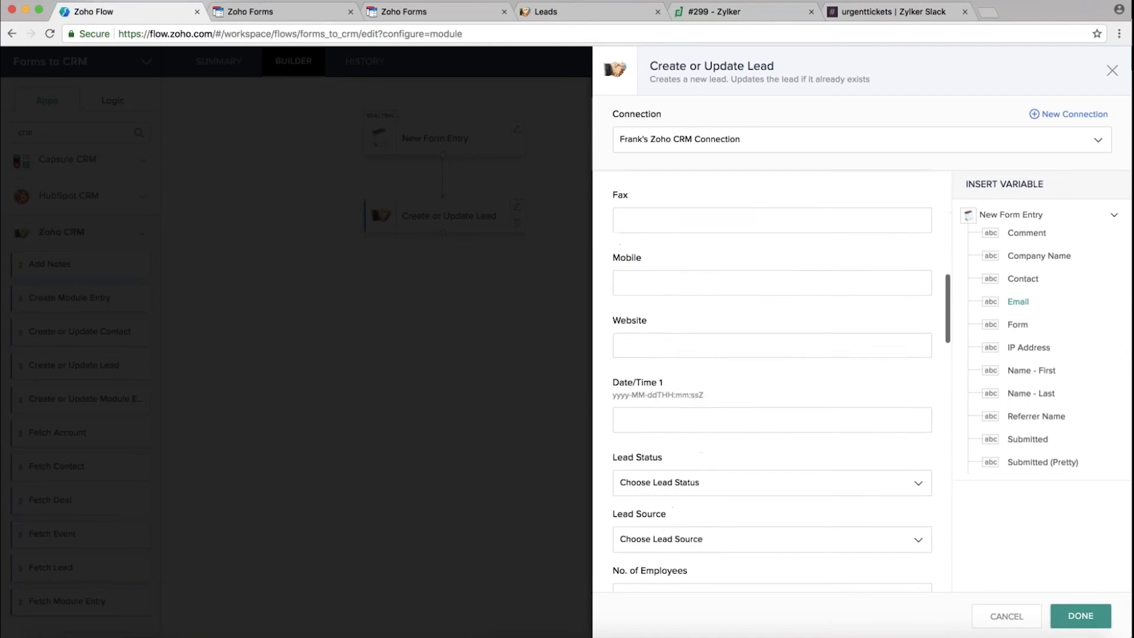
pyautogui.scroll(-10, 782, 378)
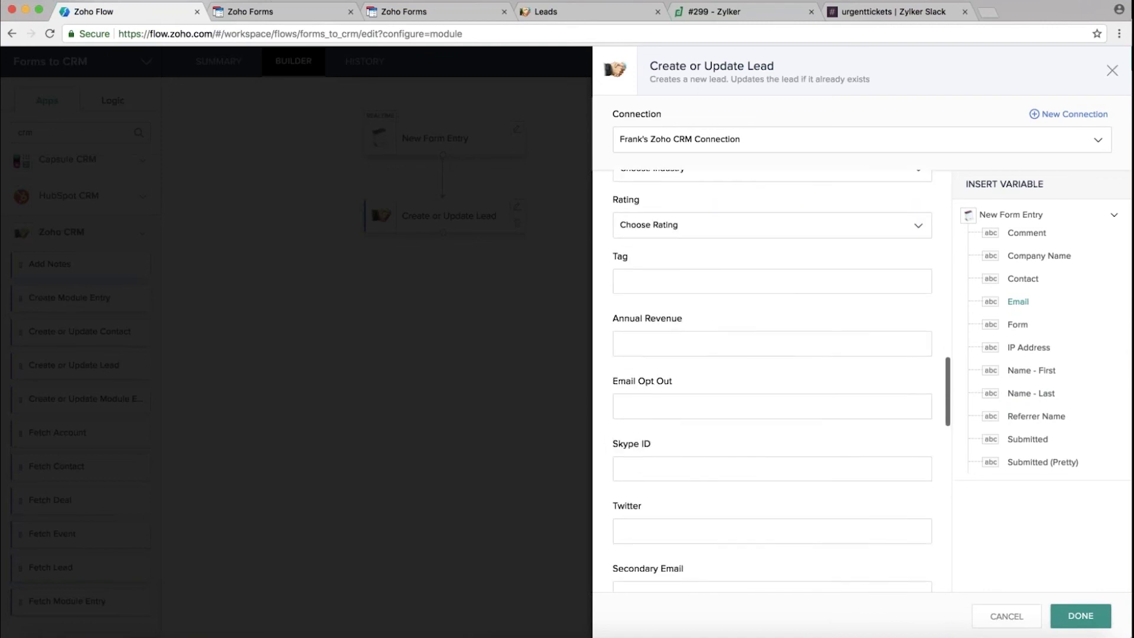
pyautogui.scroll(-8, 782, 378)
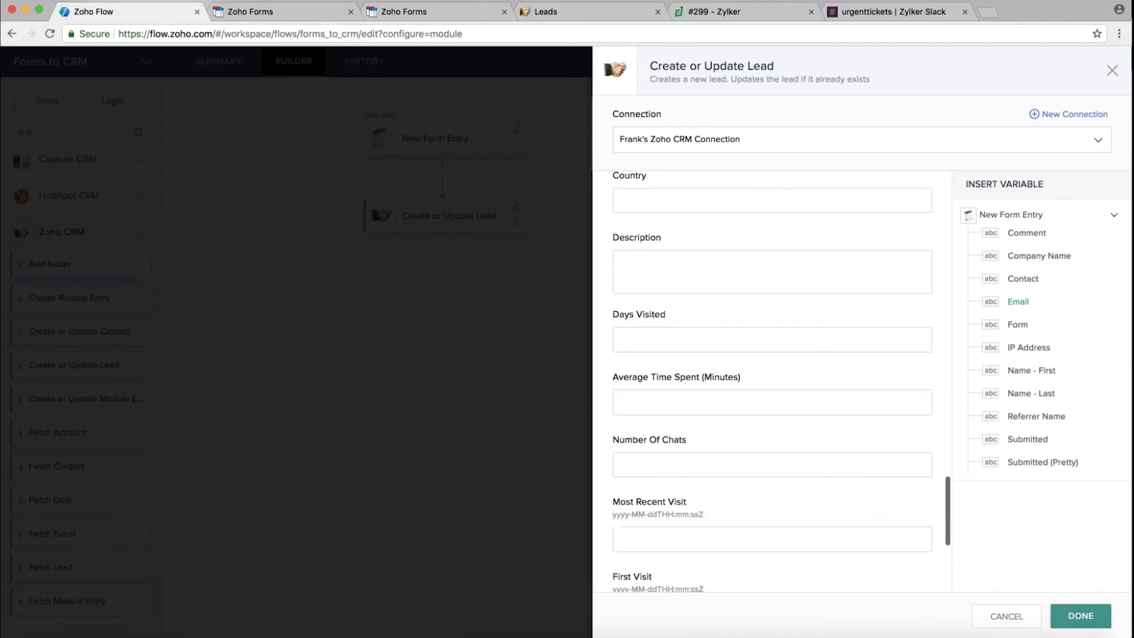
pyautogui.scroll(-3, 782, 382)
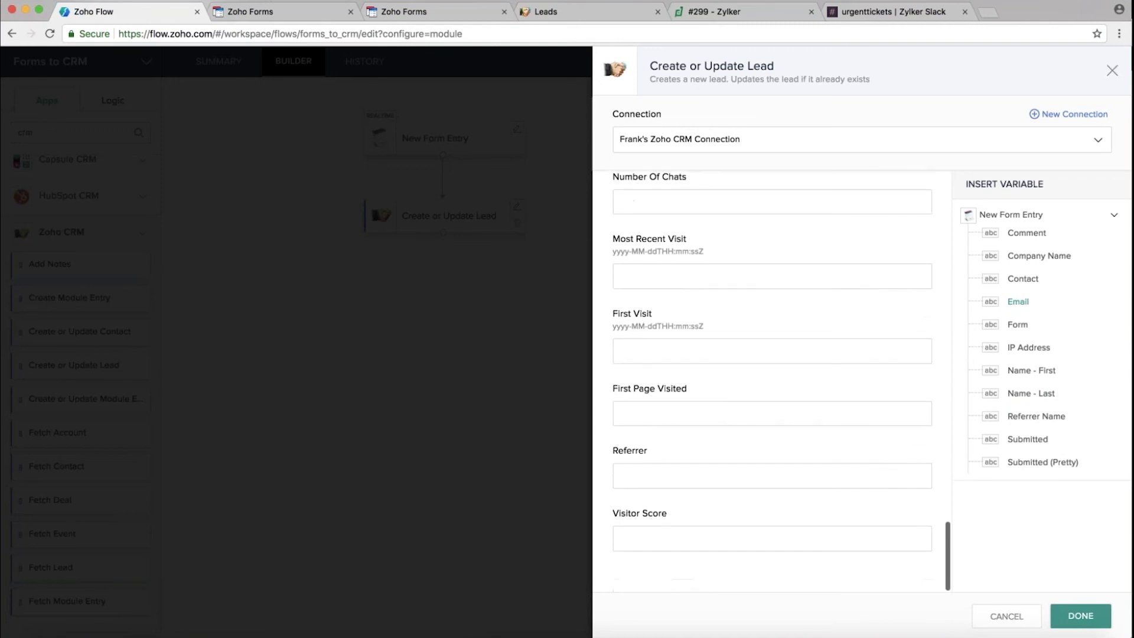
pyautogui.click(1081, 616)
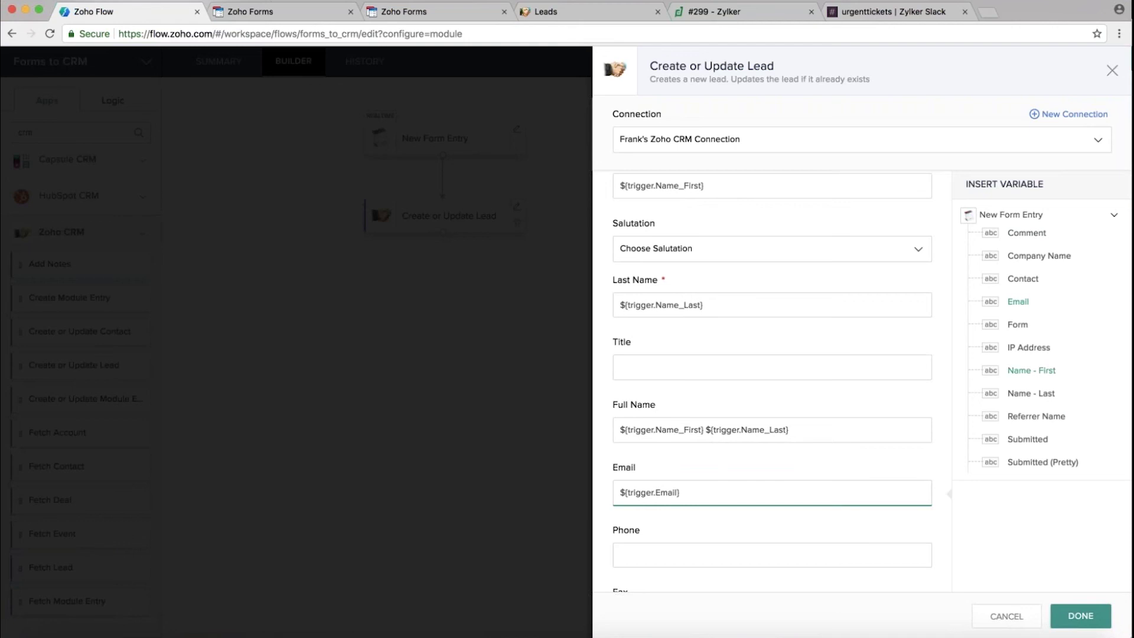
# Close the Create or Update Lead panel and save the Forms to CRM flow
pyautogui.click(1081, 618)
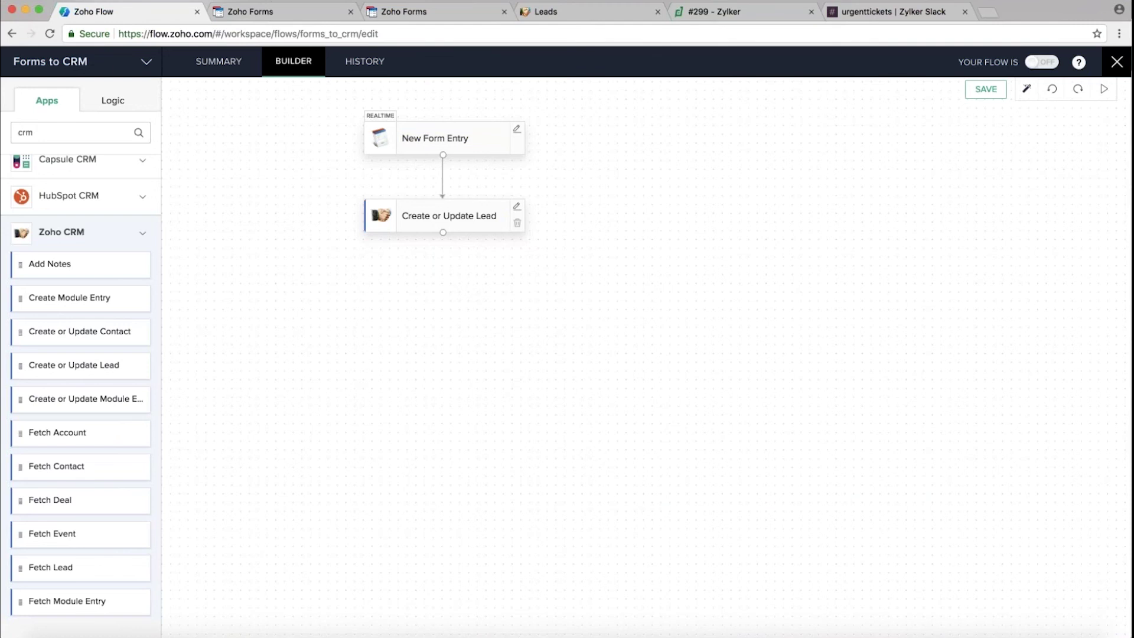
pyautogui.click(985, 90)
# Switch the Forms to CRM flow on and bring up the Website Lead form
pyautogui.click(1051, 66)
pyautogui.click(419, 13)
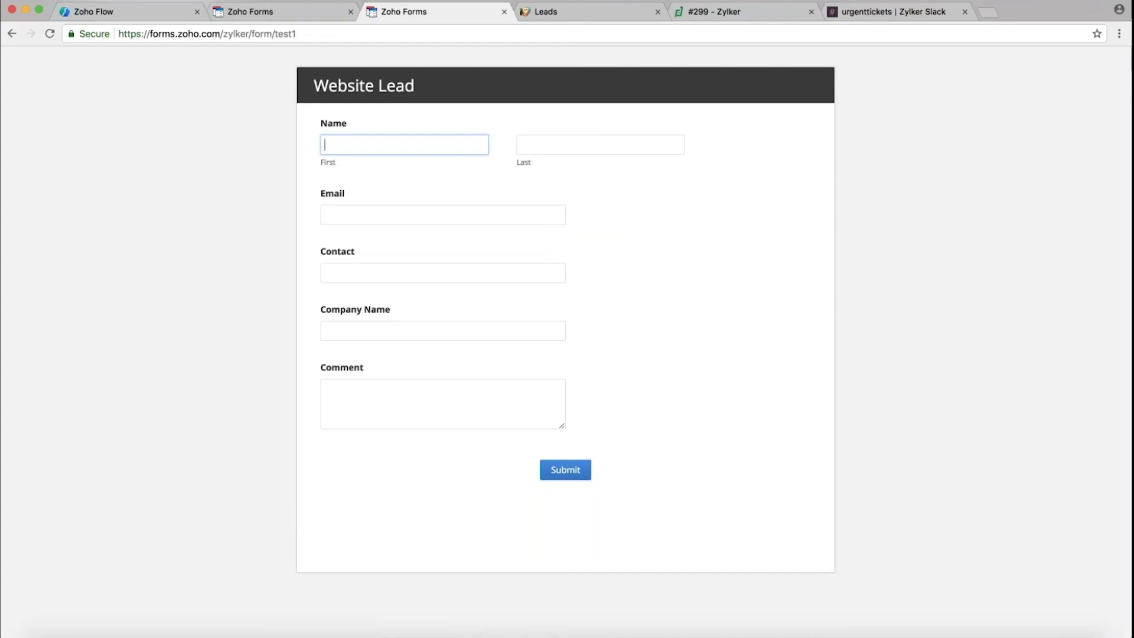
pyautogui.click(585, 13)
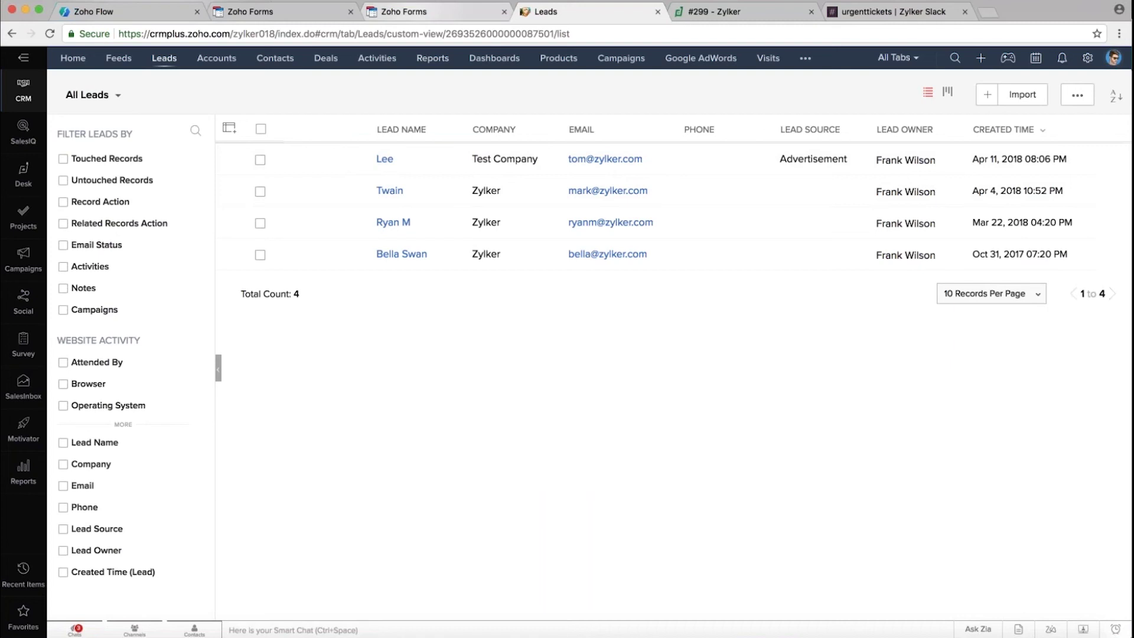
pyautogui.click(413, 12)
pyautogui.click(128, 13)
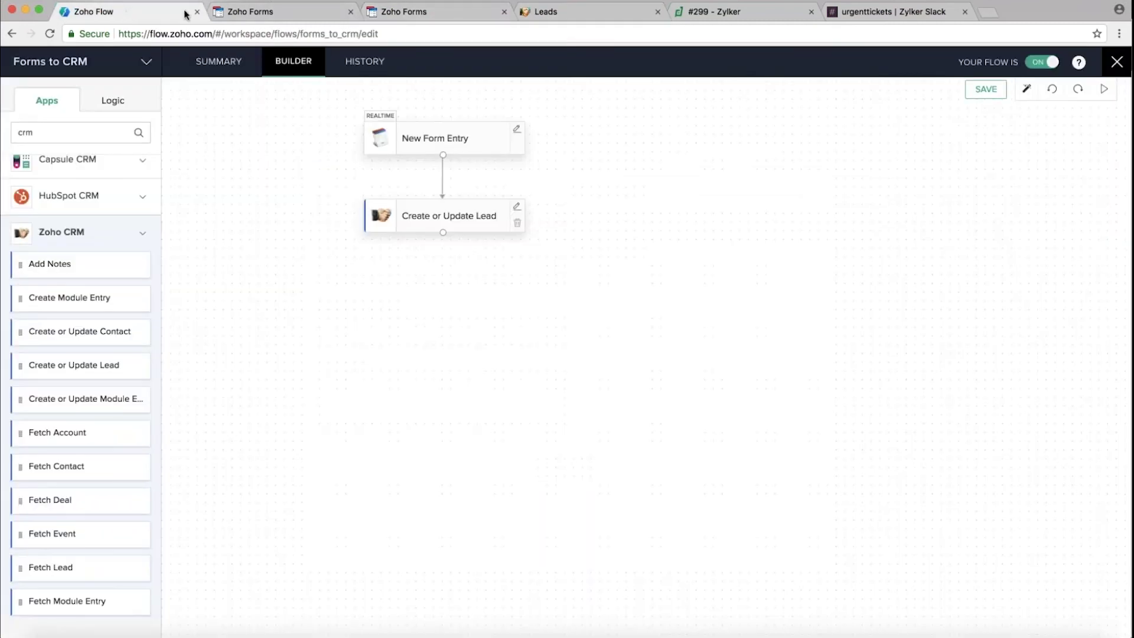
pyautogui.click(443, 11)
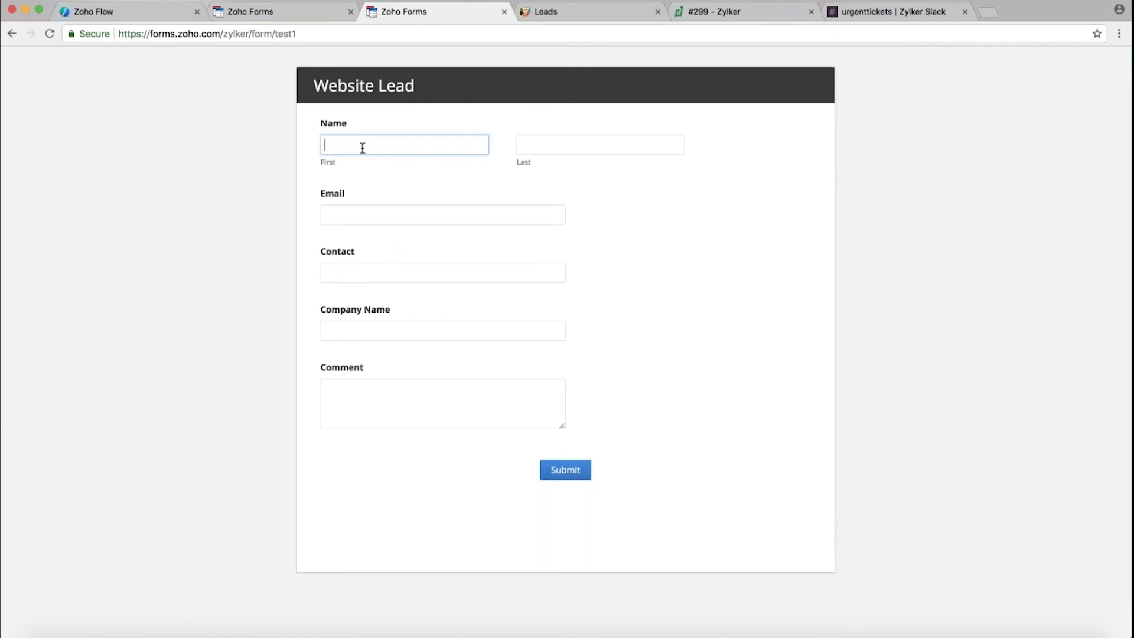
# Enter the test lead's first and last name, e-mail address and contact number
pyautogui.press('Tab')
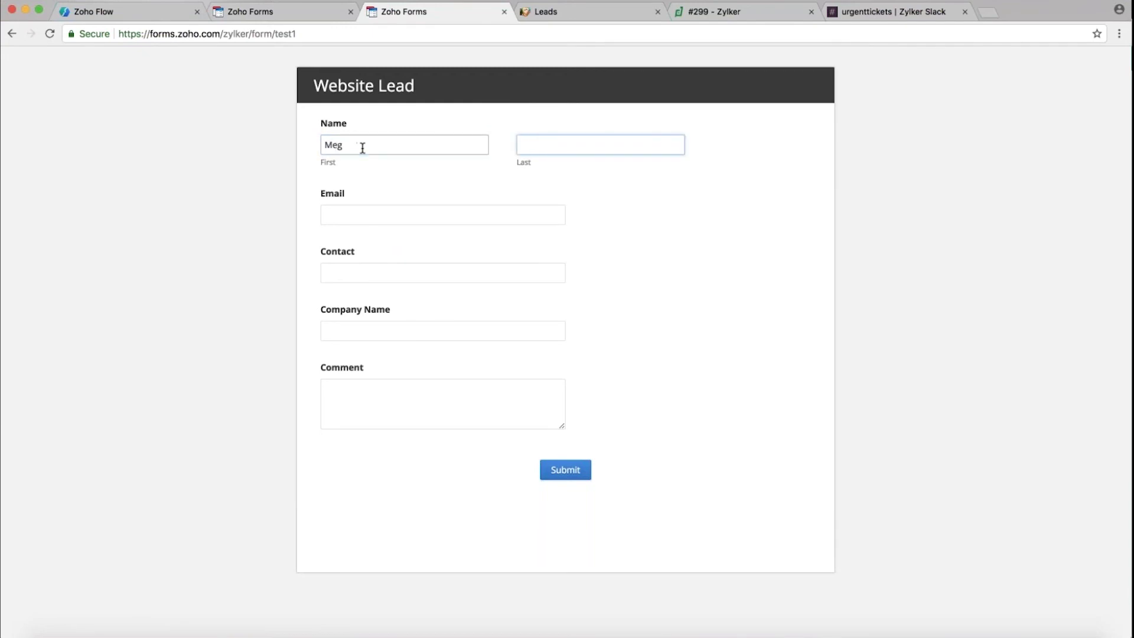
pyautogui.click(332, 216)
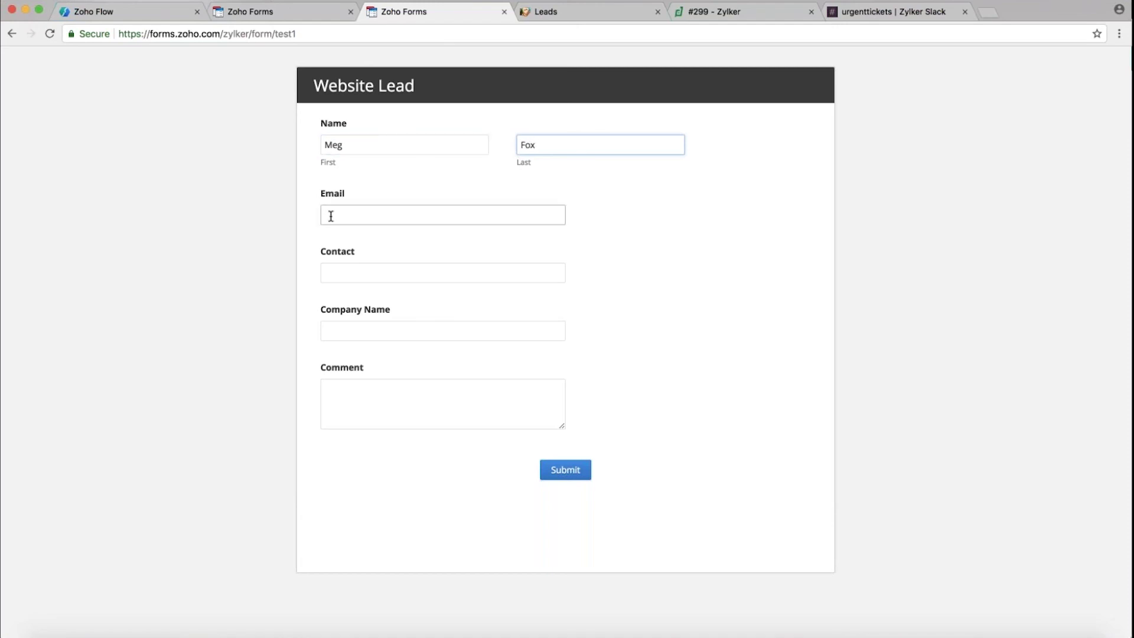
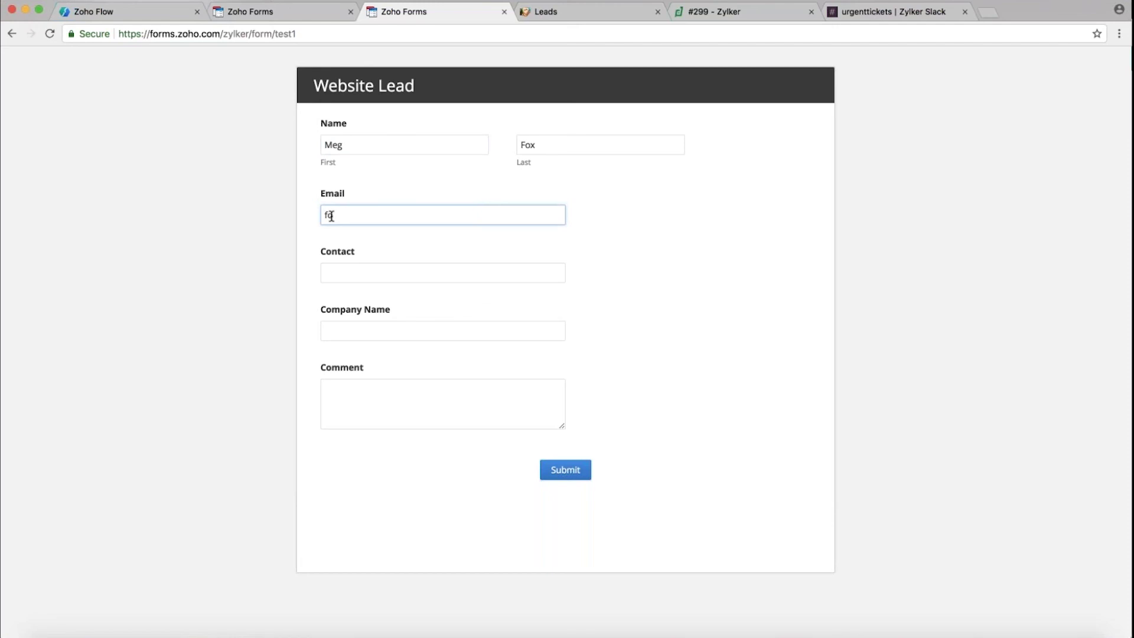
pyautogui.press('Tab')
# Enter company Zylker and comment 'Hi', then submit the Website Lead form
pyautogui.click(337, 327)
pyautogui.write('Zylker')
pyautogui.click(352, 395)
pyautogui.write('Hi')
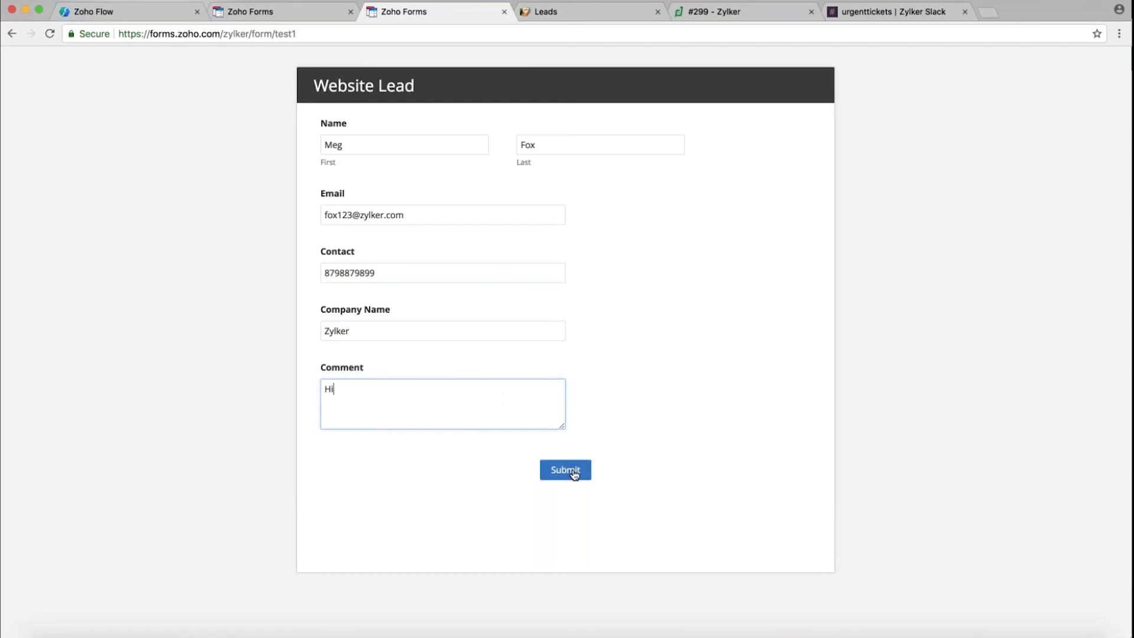
pyautogui.click(573, 470)
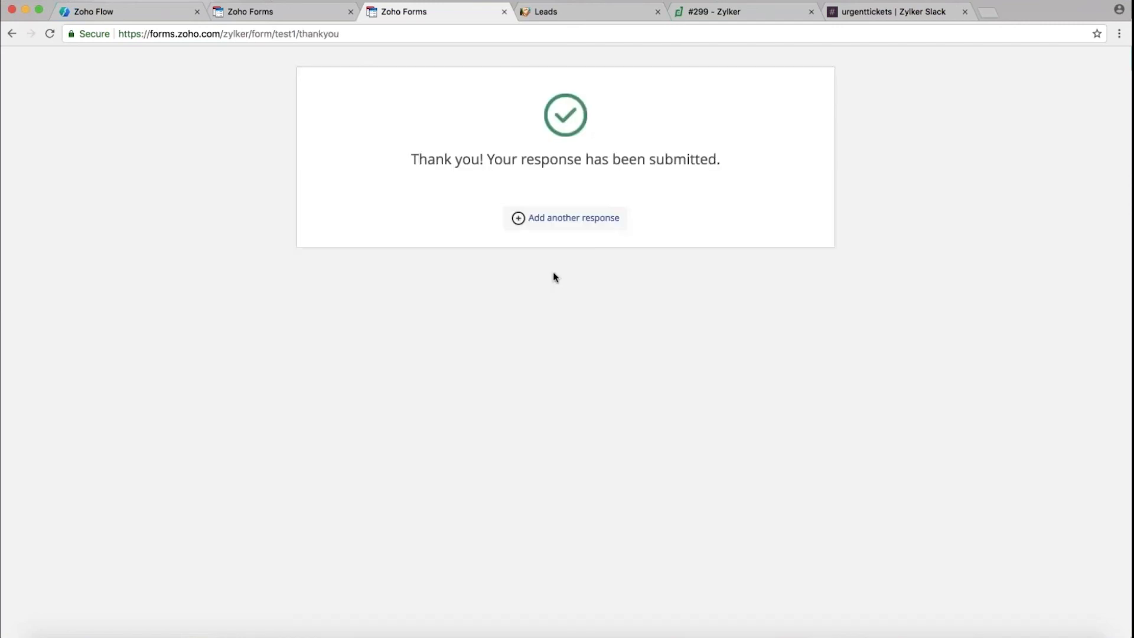
pyautogui.click(131, 11)
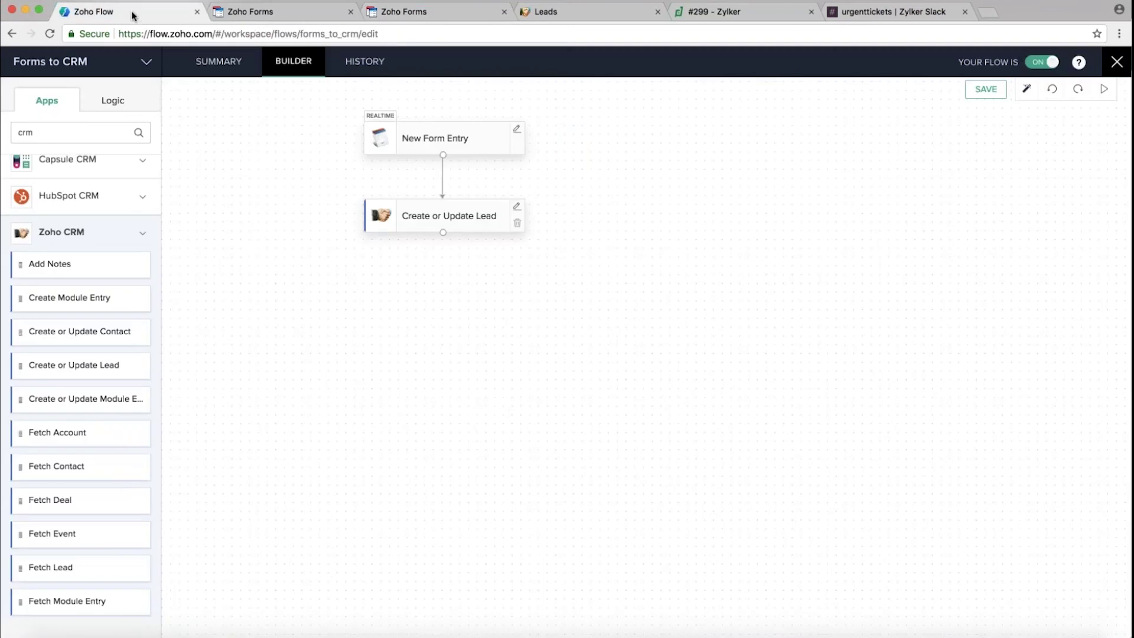
# Open the latest Forms to CRM run in history and view the form trigger's input and output
pyautogui.click(373, 64)
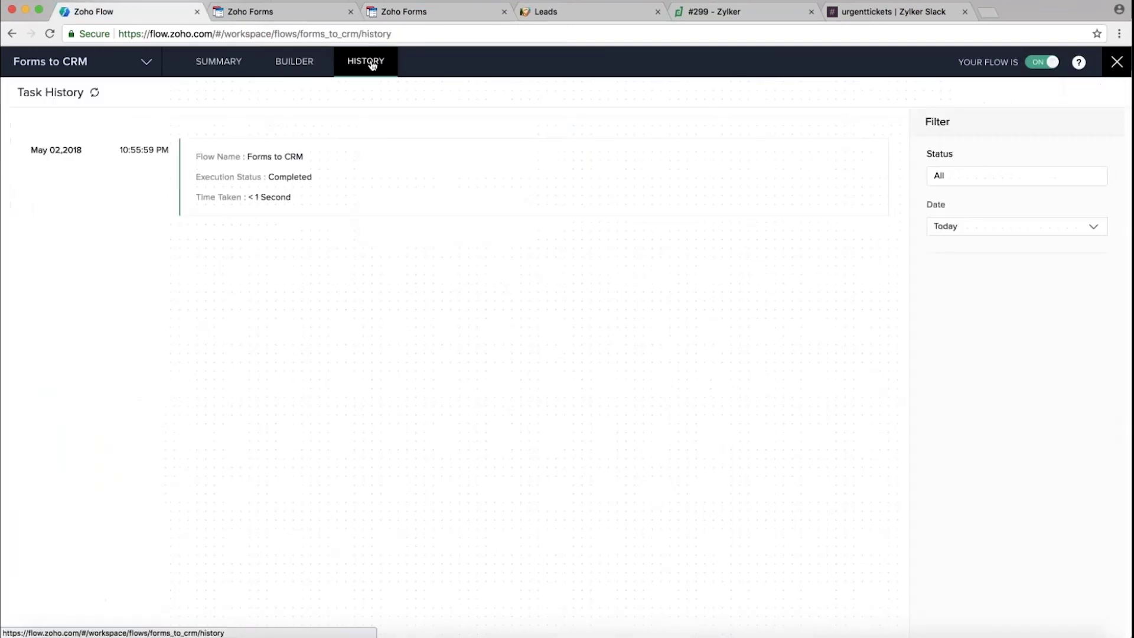
pyautogui.click(342, 175)
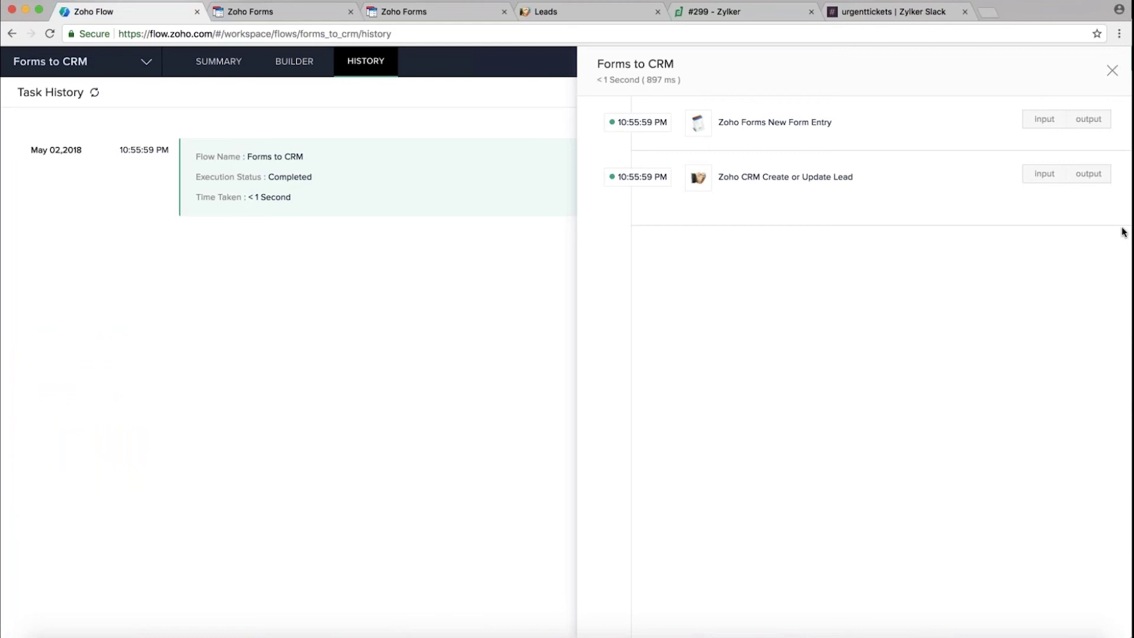
pyautogui.click(1045, 121)
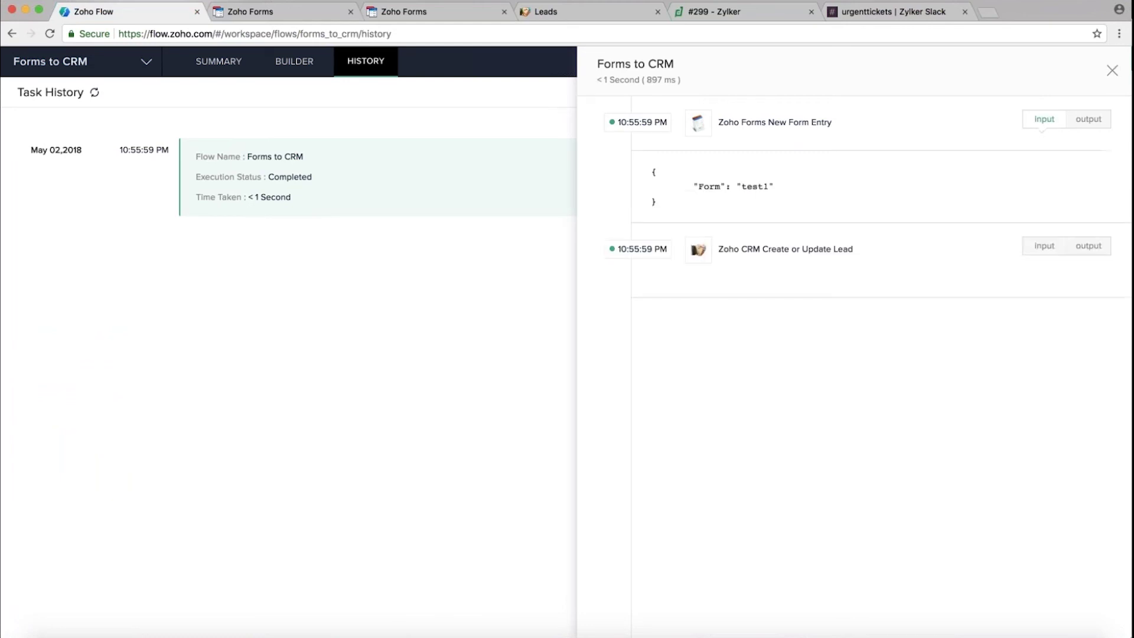
pyautogui.click(1085, 121)
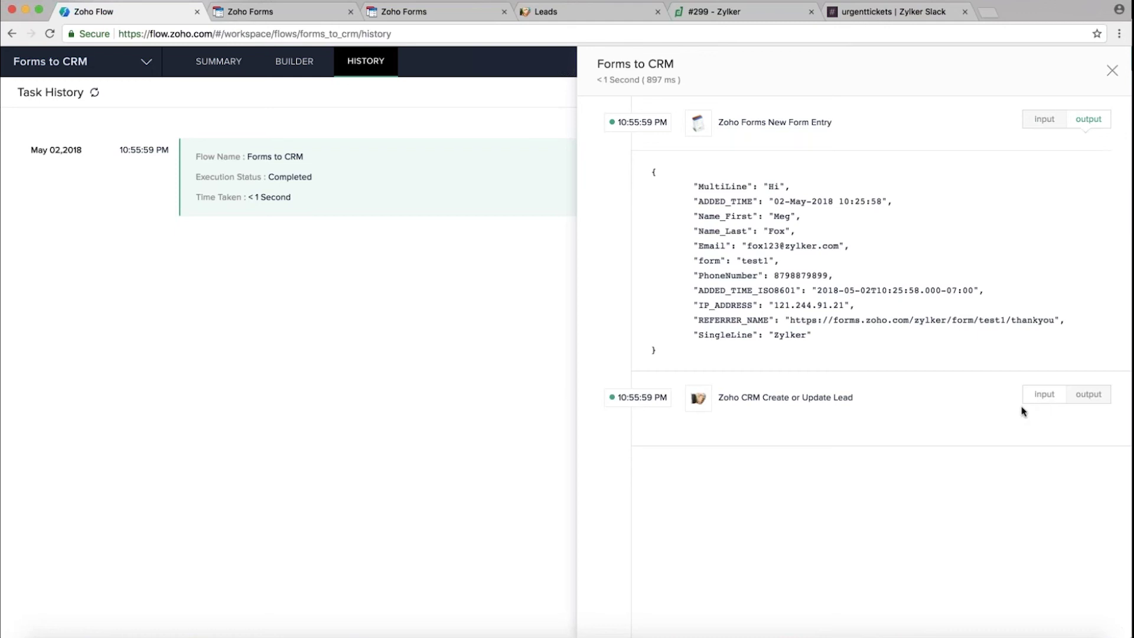
# Inspect the Create or Update Lead step's input and output, then go to the CRM leads list
pyautogui.click(1044, 394)
pyautogui.scroll(-4, 1043, 395)
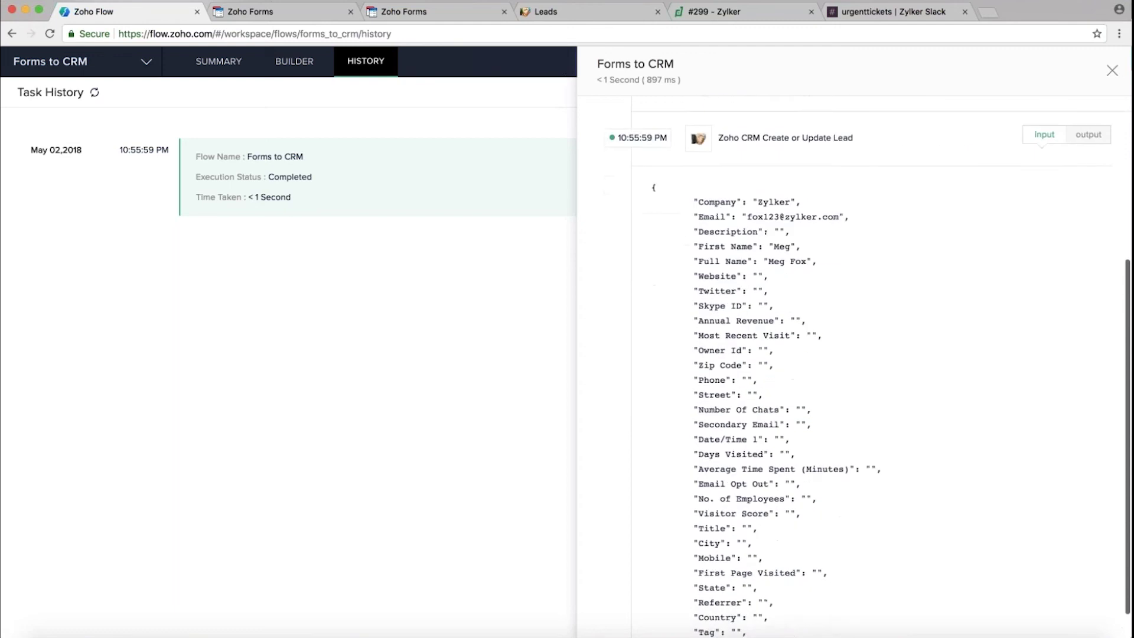
pyautogui.scroll(-2, 894, 425)
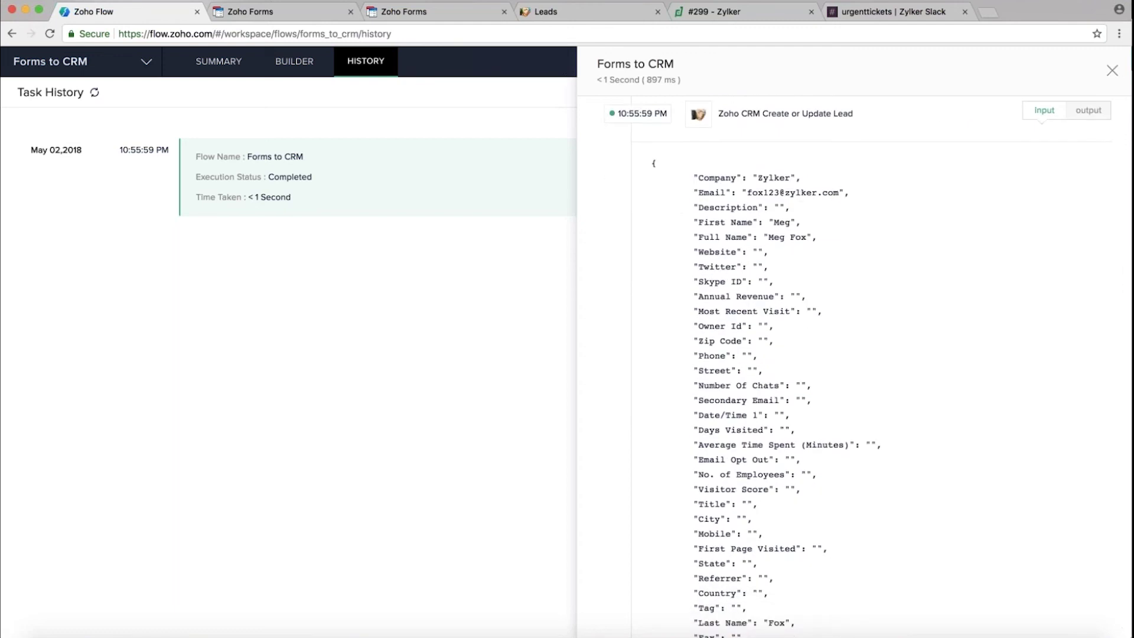
pyautogui.click(1091, 111)
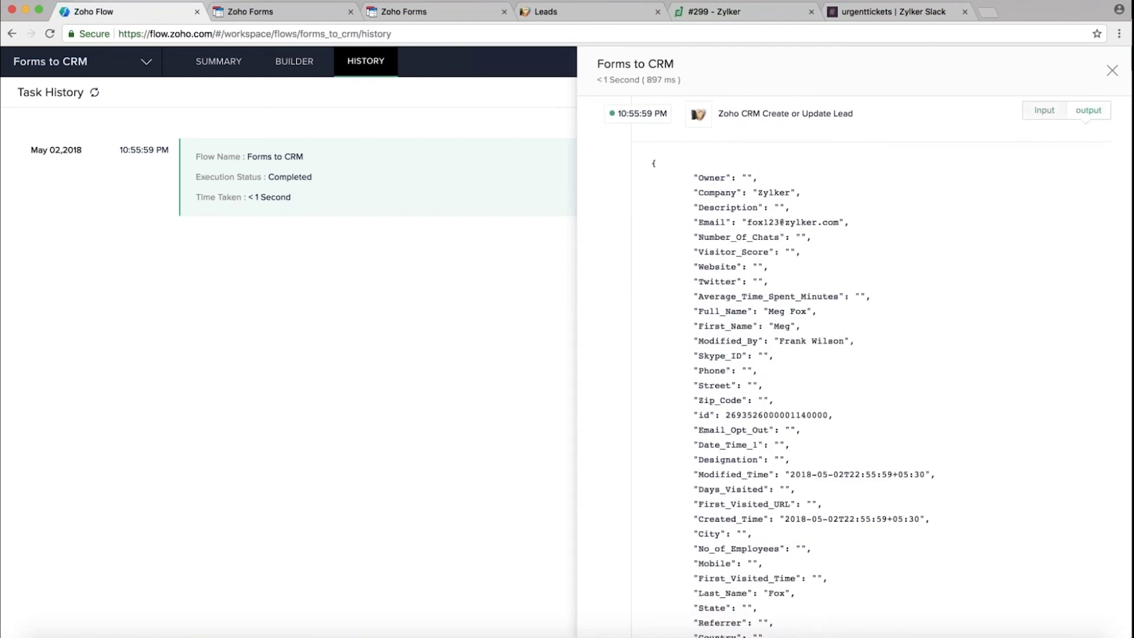
pyautogui.scroll(-2, 886, 367)
pyautogui.scroll(4, 886, 366)
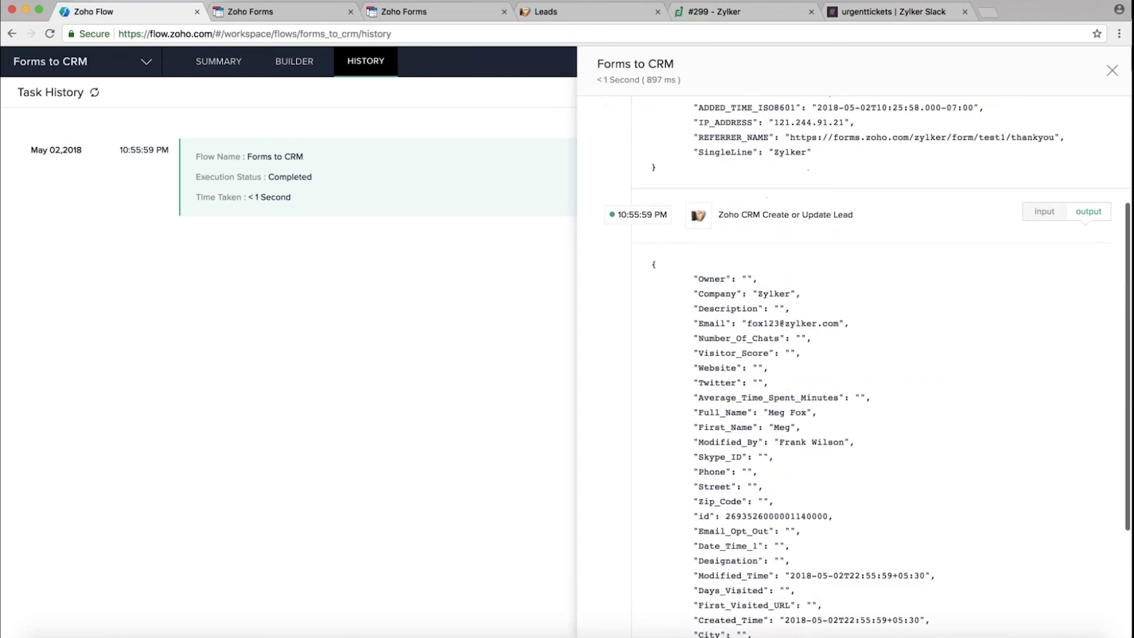
pyautogui.click(546, 12)
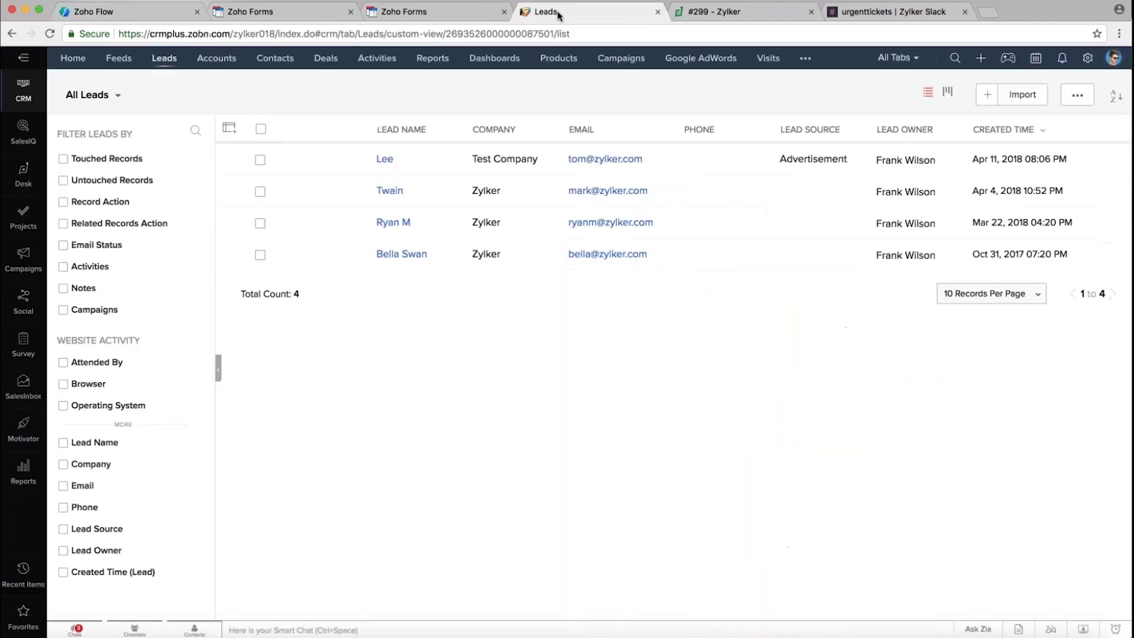
# Refresh Zoho CRM leads (now 5), open the new Zylker lead's record, then return to Flow
pyautogui.click(50, 34)
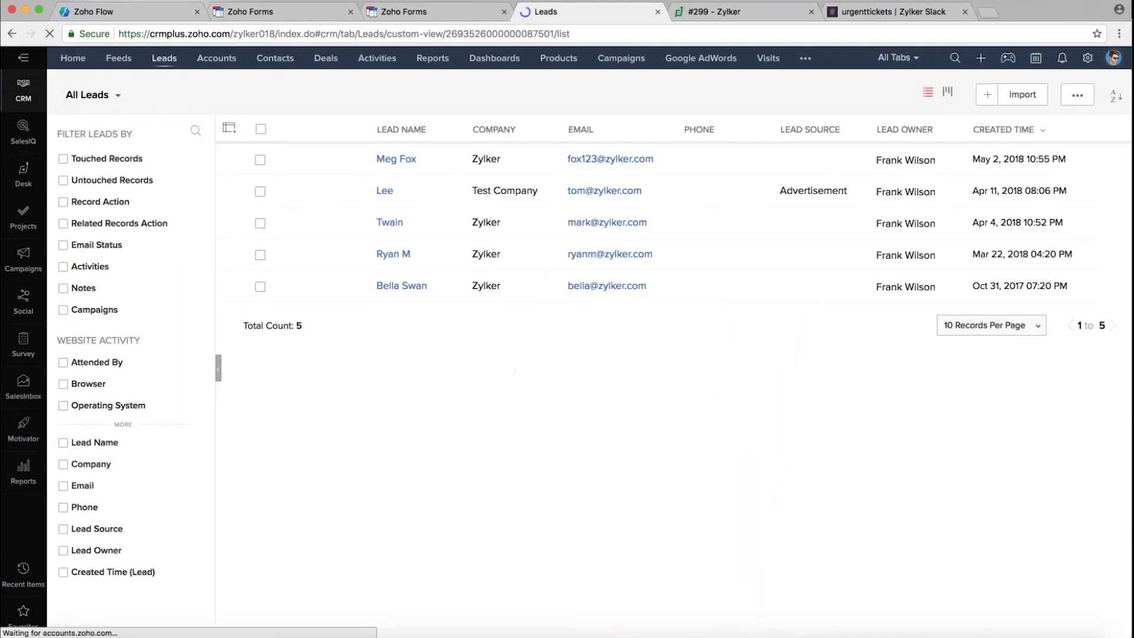
pyautogui.click(396, 159)
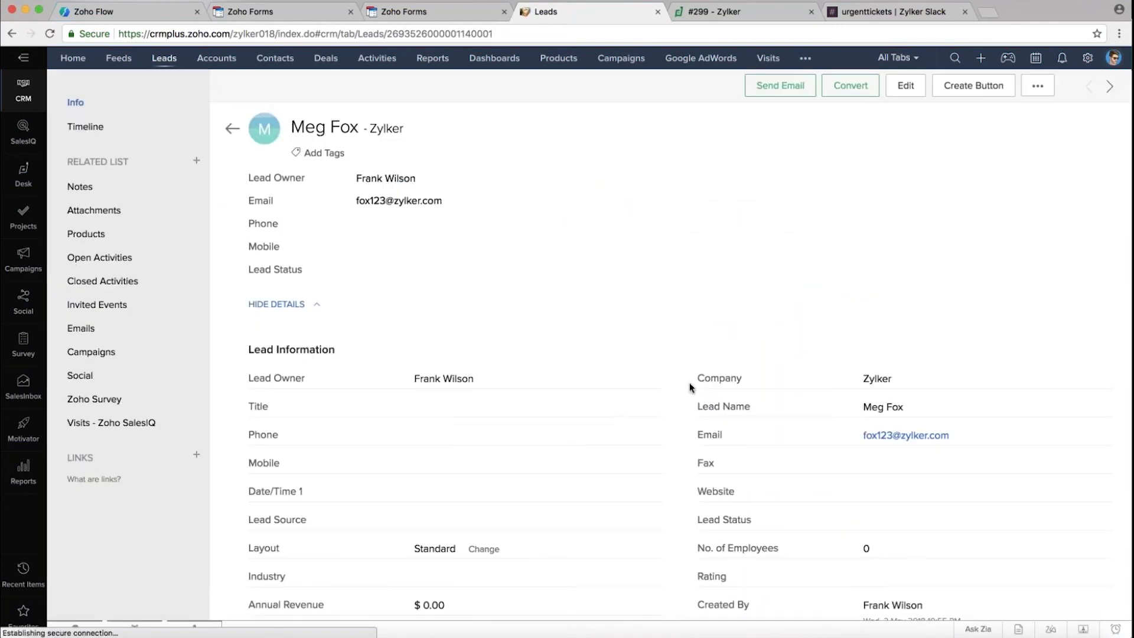
pyautogui.scroll(-8, 689, 381)
pyautogui.scroll(9, 690, 382)
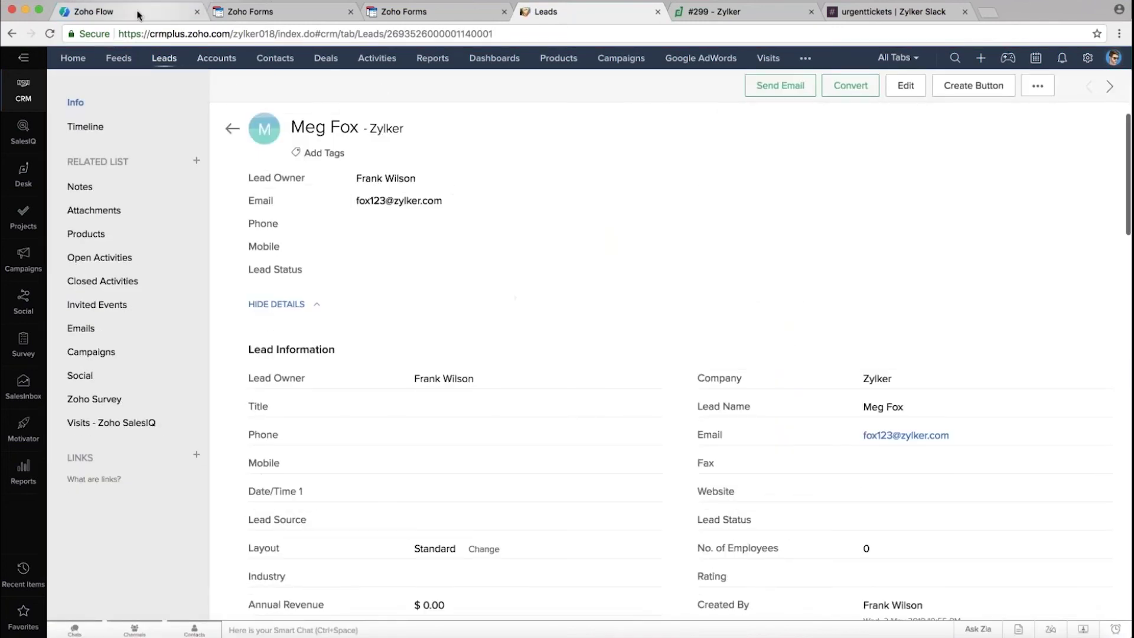
pyautogui.click(138, 15)
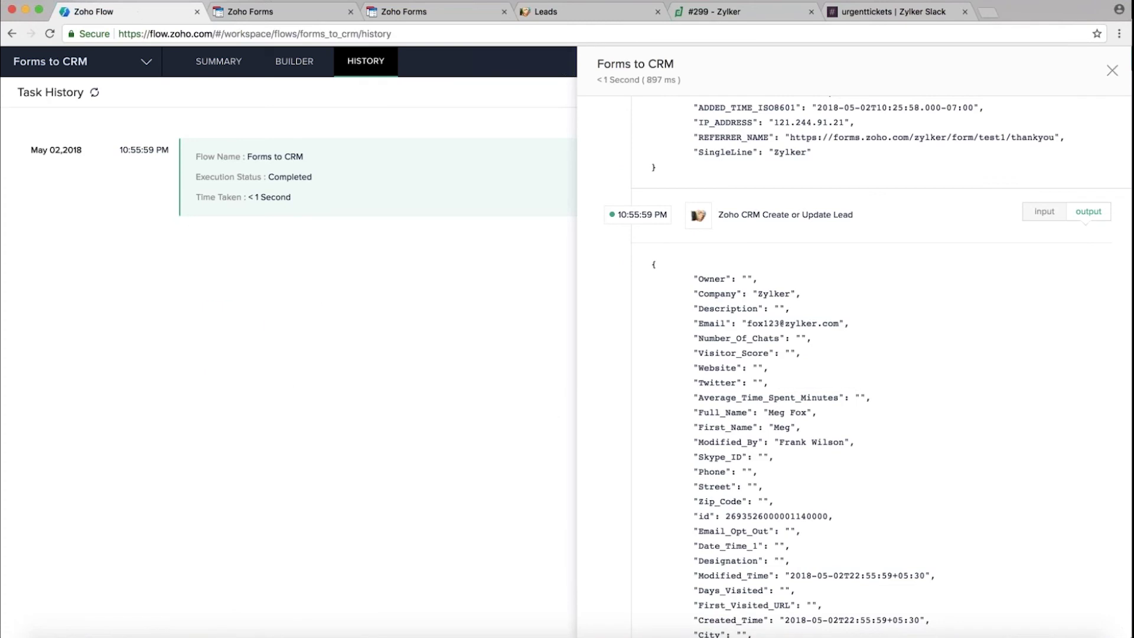
# Add a Slack Send Public Channel Message step below Create or Update Lead
pyautogui.click(296, 64)
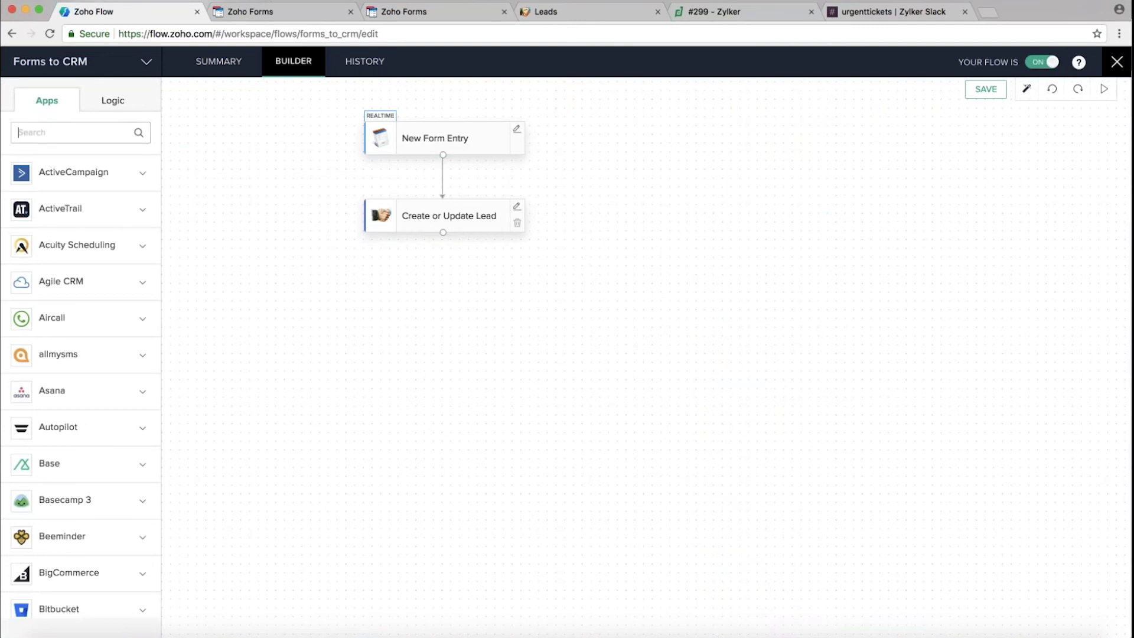
pyautogui.write('slack')
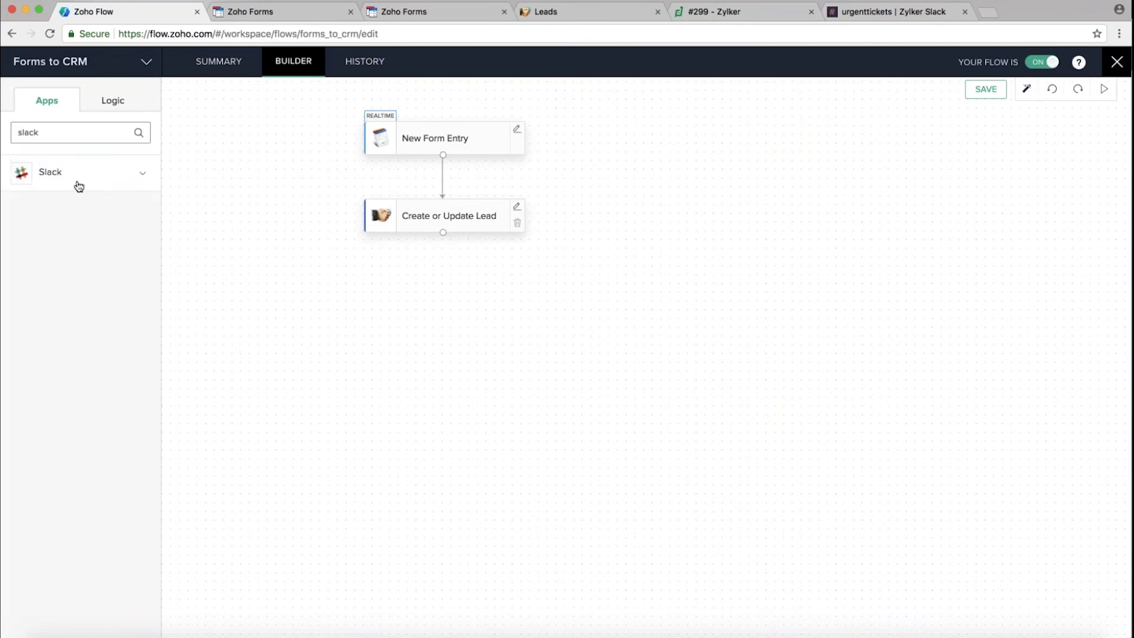
pyautogui.click(76, 184)
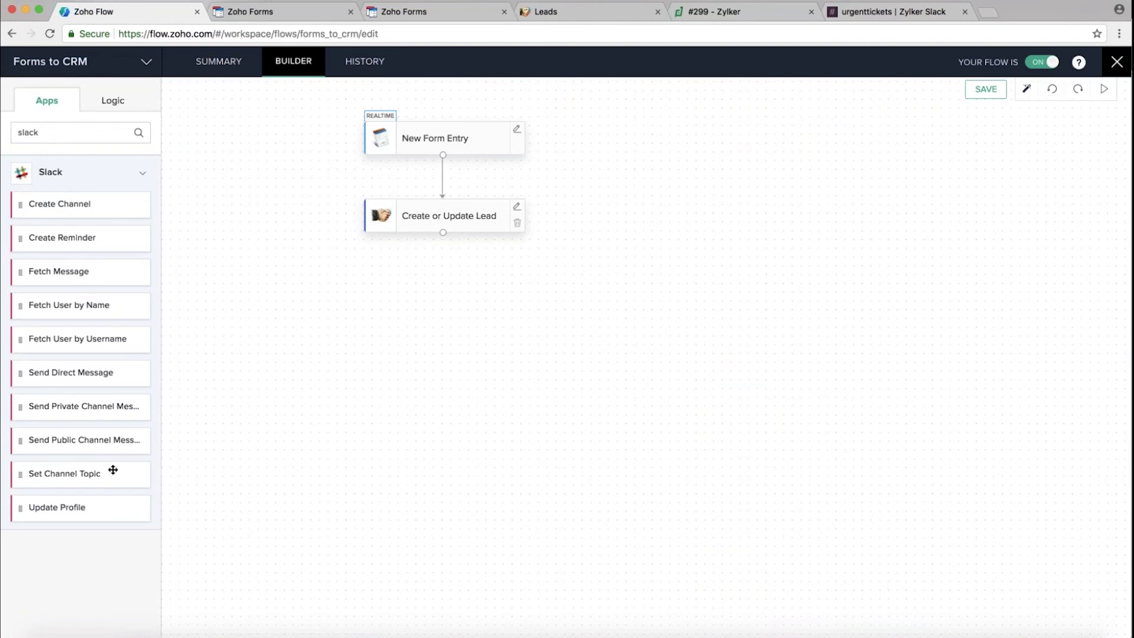
pyautogui.moveTo(76, 441); pyautogui.dragTo(436, 303)
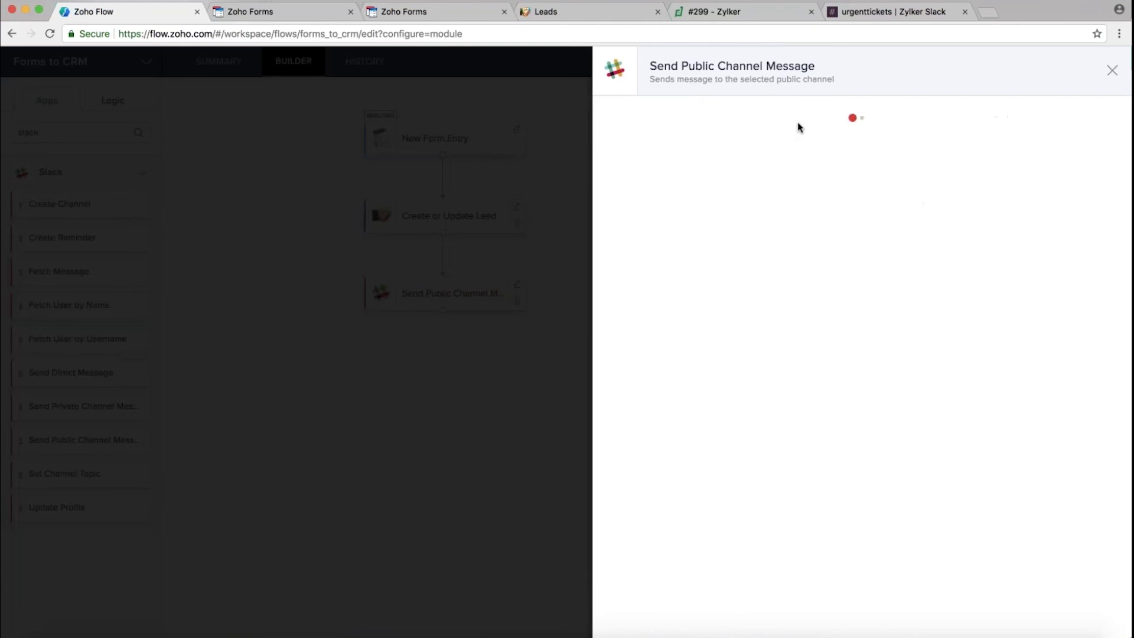
# Configure the Slack step with the existing connection, message 'new lead' and channel general
pyautogui.click(857, 140)
pyautogui.click(670, 185)
pyautogui.click(650, 286)
pyautogui.write('new lead')
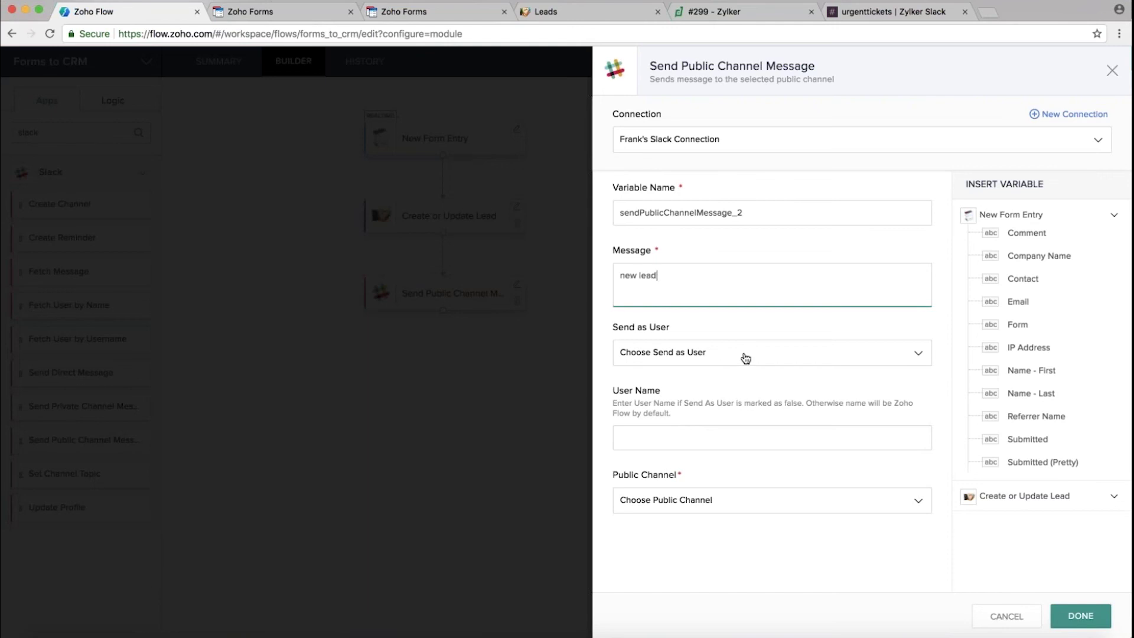
pyautogui.click(650, 500)
pyautogui.scroll(-1, 636, 567)
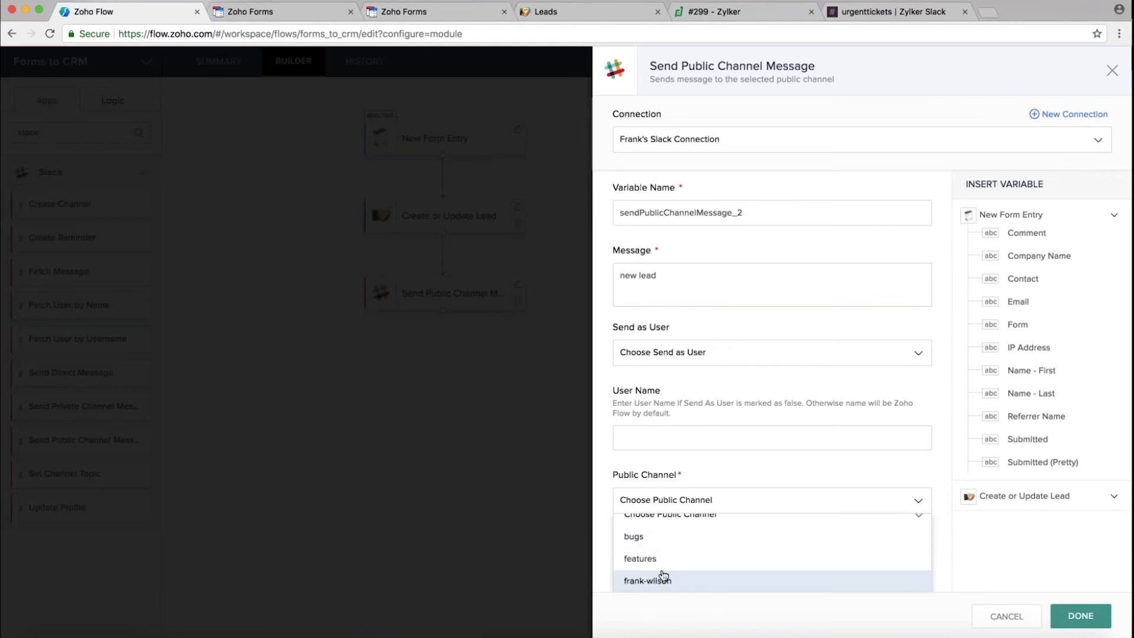
pyautogui.scroll(1, 650, 576)
pyautogui.scroll(-1, 650, 576)
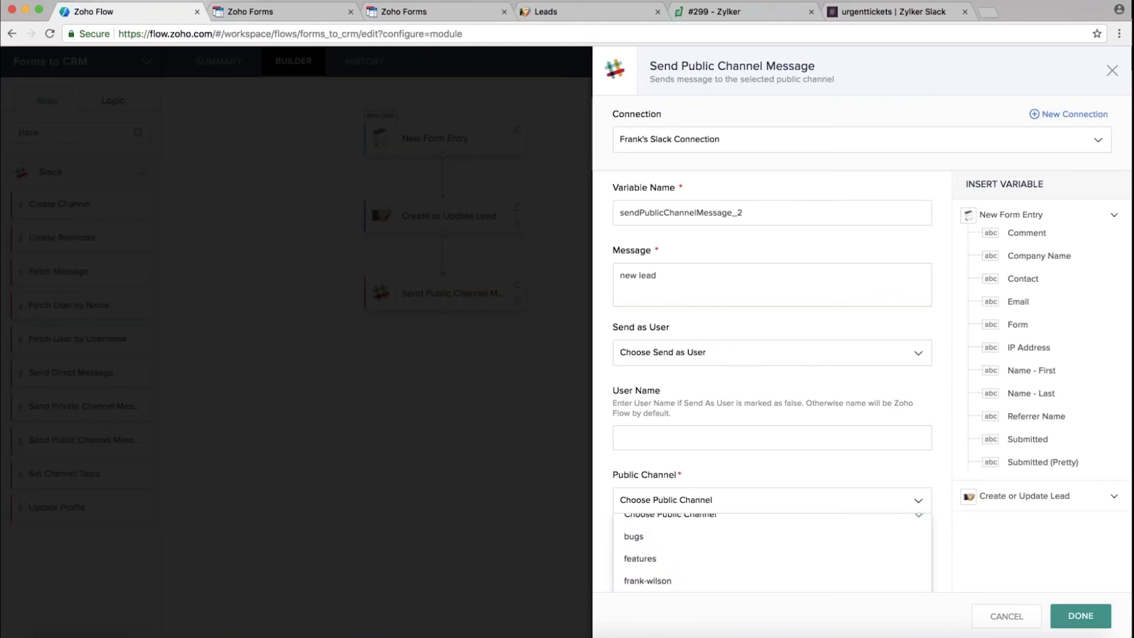
pyautogui.scroll(-2, 715, 561)
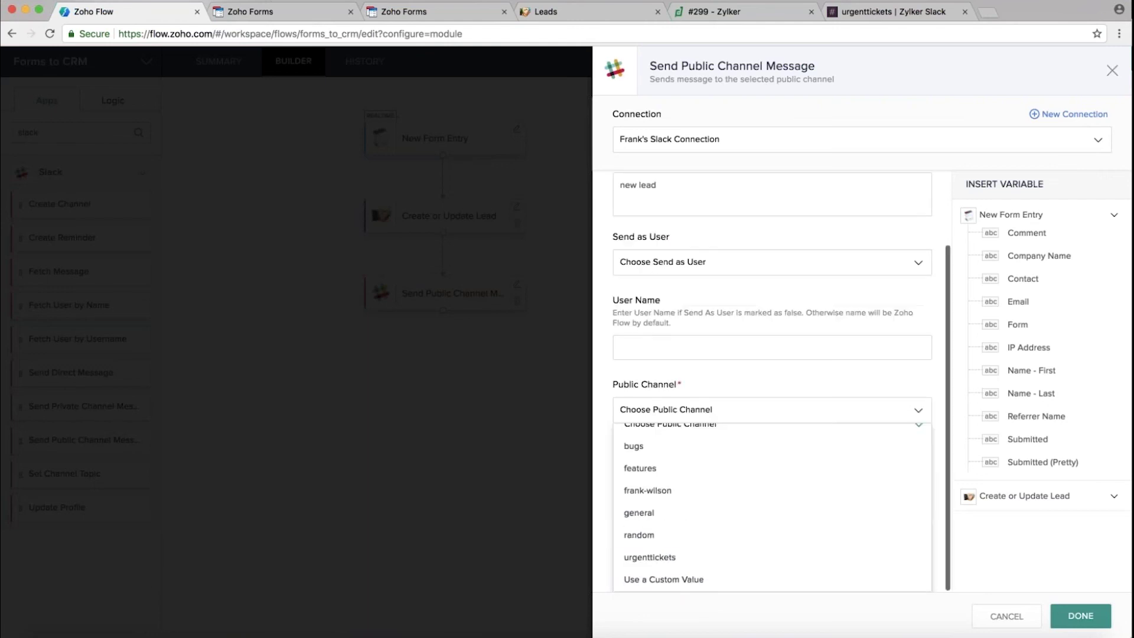
pyautogui.click(650, 513)
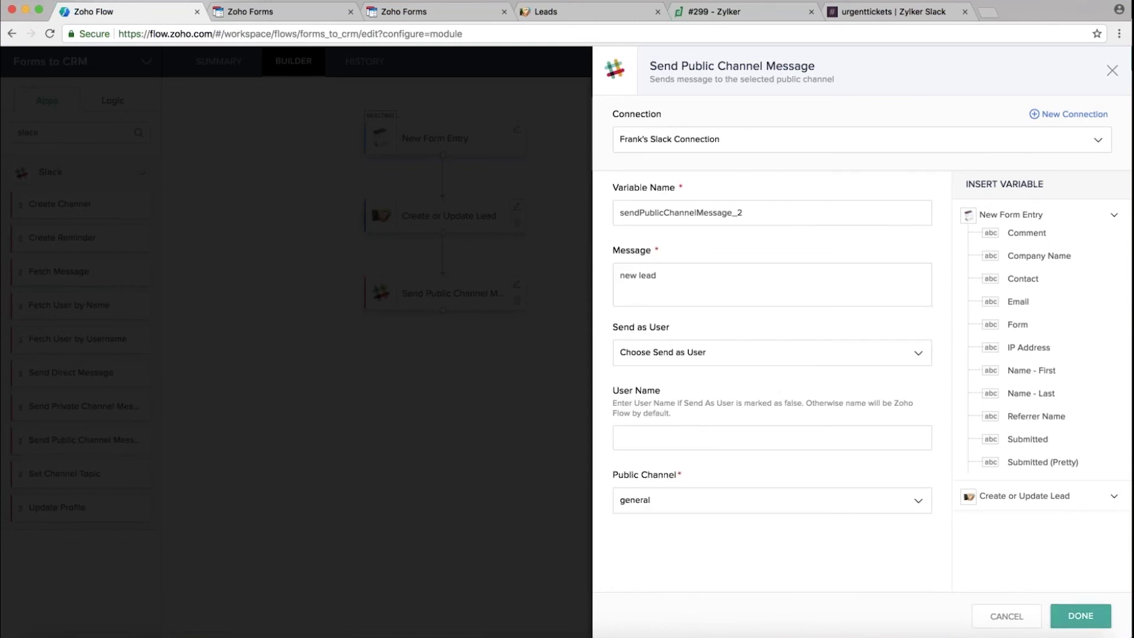
pyautogui.click(1081, 616)
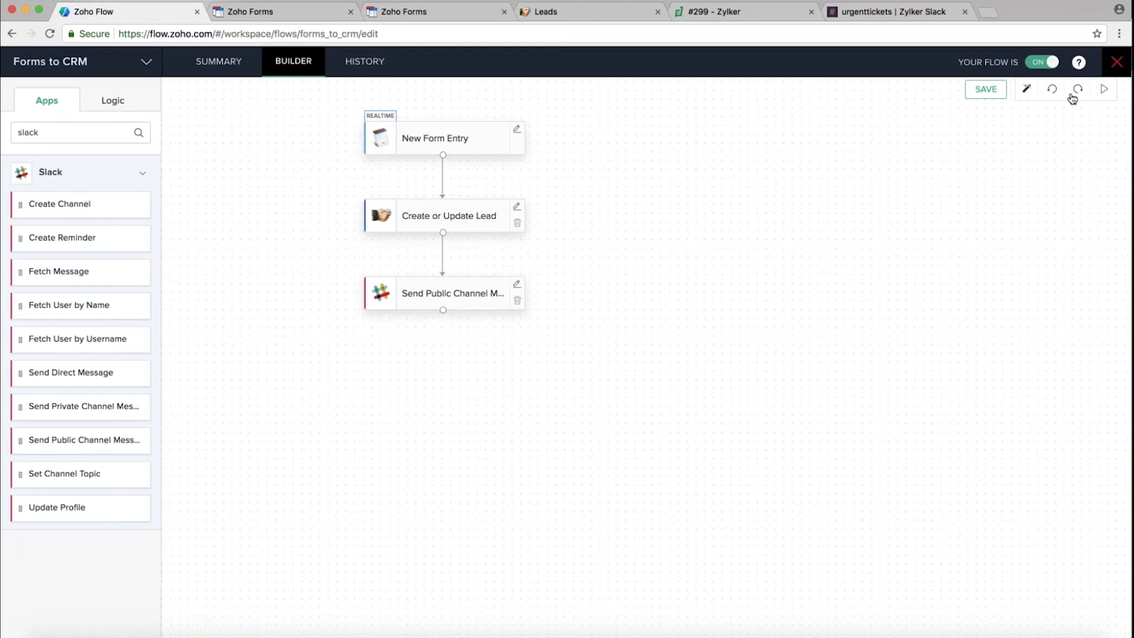
# Save the Forms to CRM flow, apply the changes live, and exit to My Flows
pyautogui.click(984, 91)
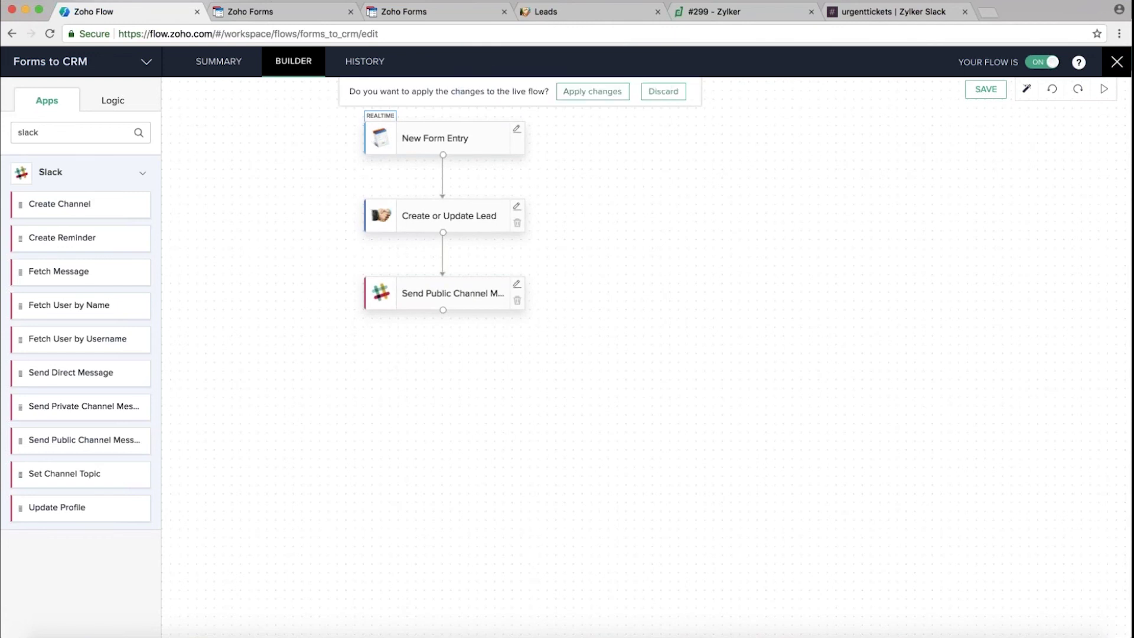
pyautogui.click(586, 93)
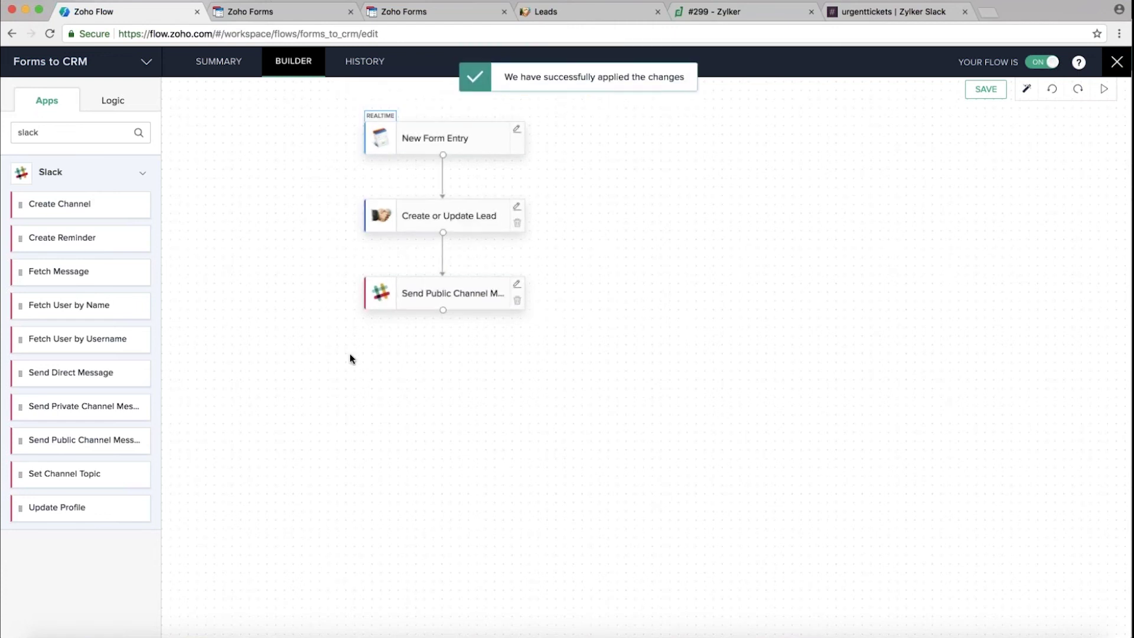
pyautogui.click(1117, 63)
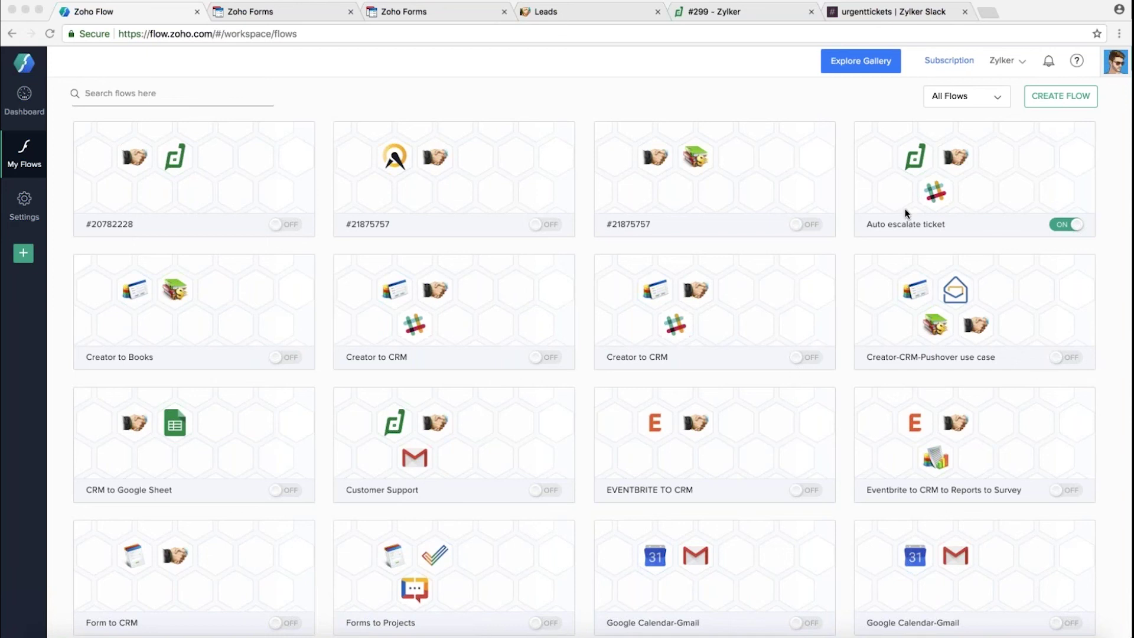
# Open the Auto escalate ticket flow from My Flows in the builder
pyautogui.scroll(-8, 478, 424)
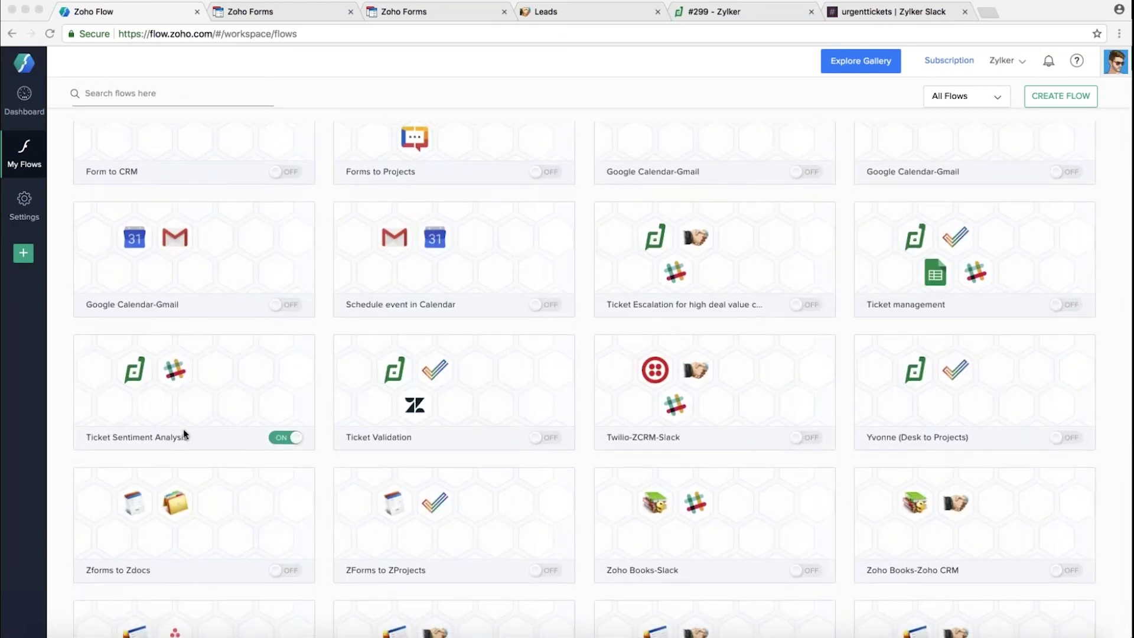
pyautogui.scroll(8, 590, 308)
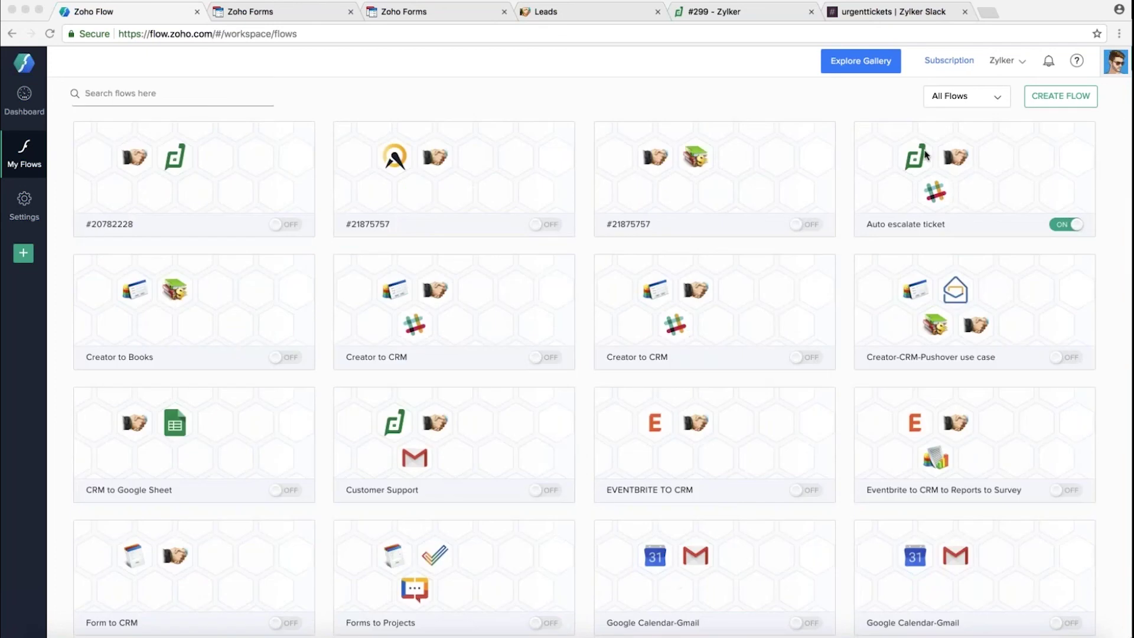
pyautogui.moveTo(960, 175)
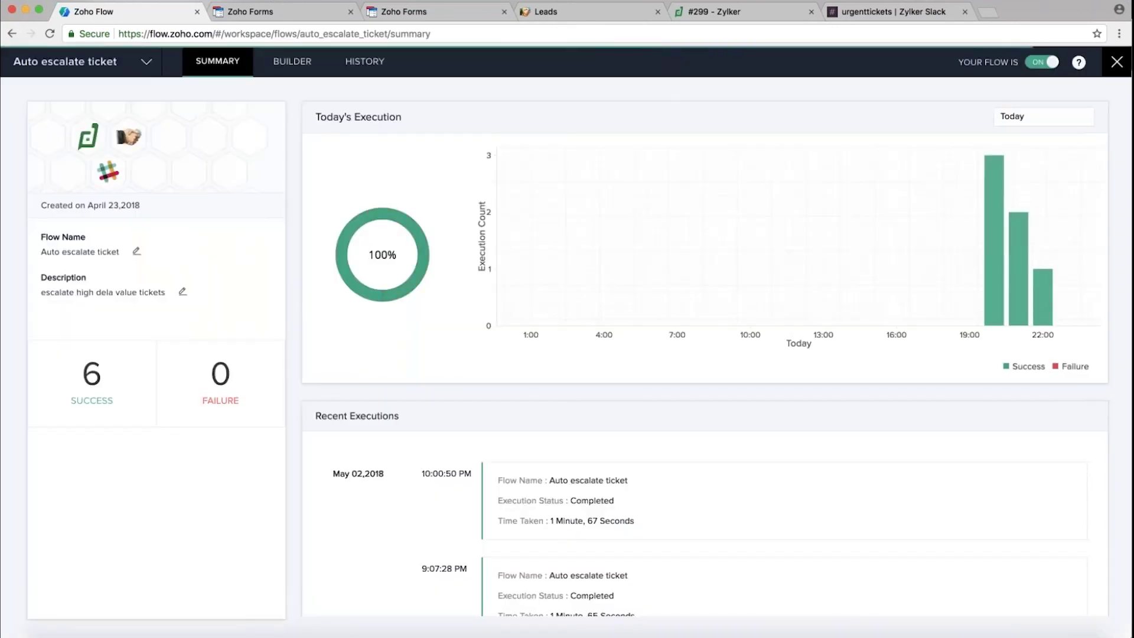
pyautogui.click(292, 63)
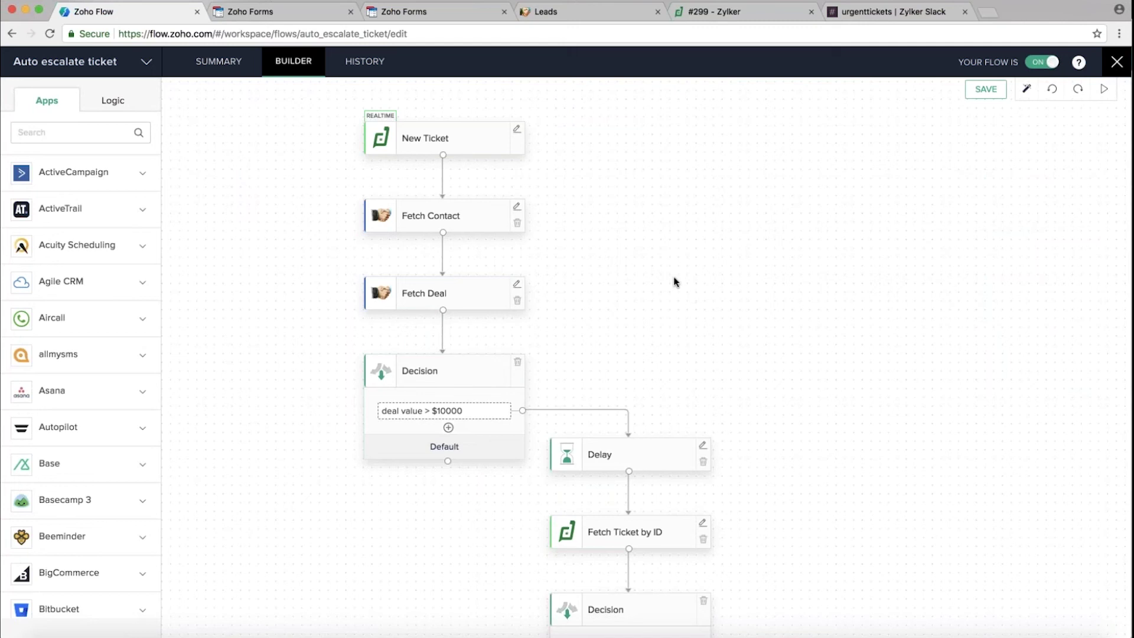
# Inspect the New Ticket trigger and Fetch Contact step settings without changing them
pyautogui.click(517, 129)
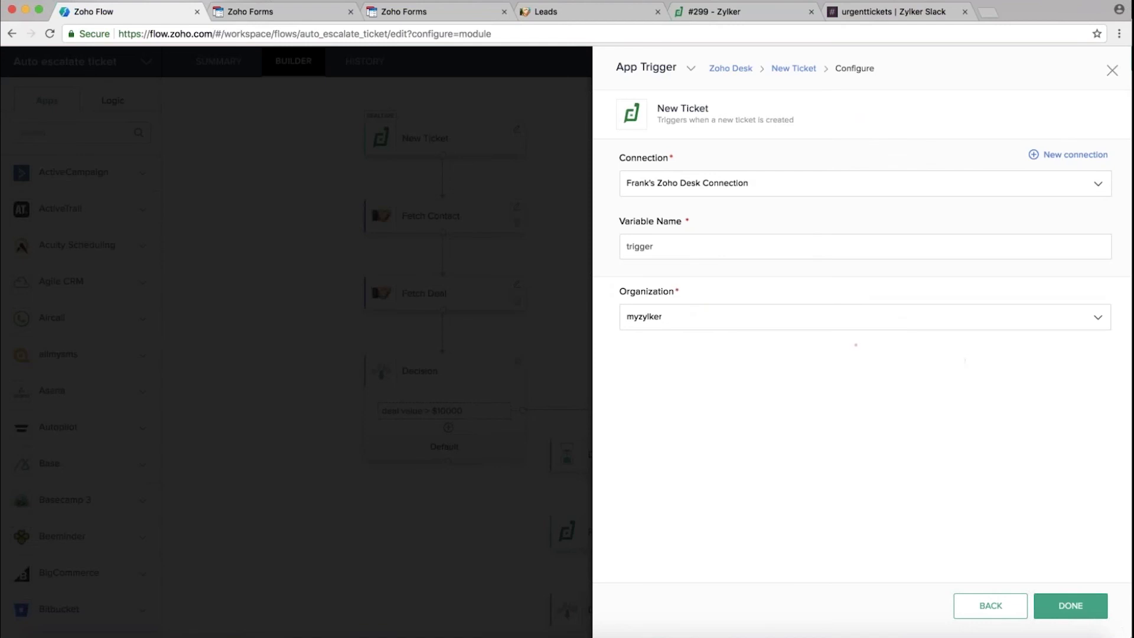
pyautogui.click(1113, 72)
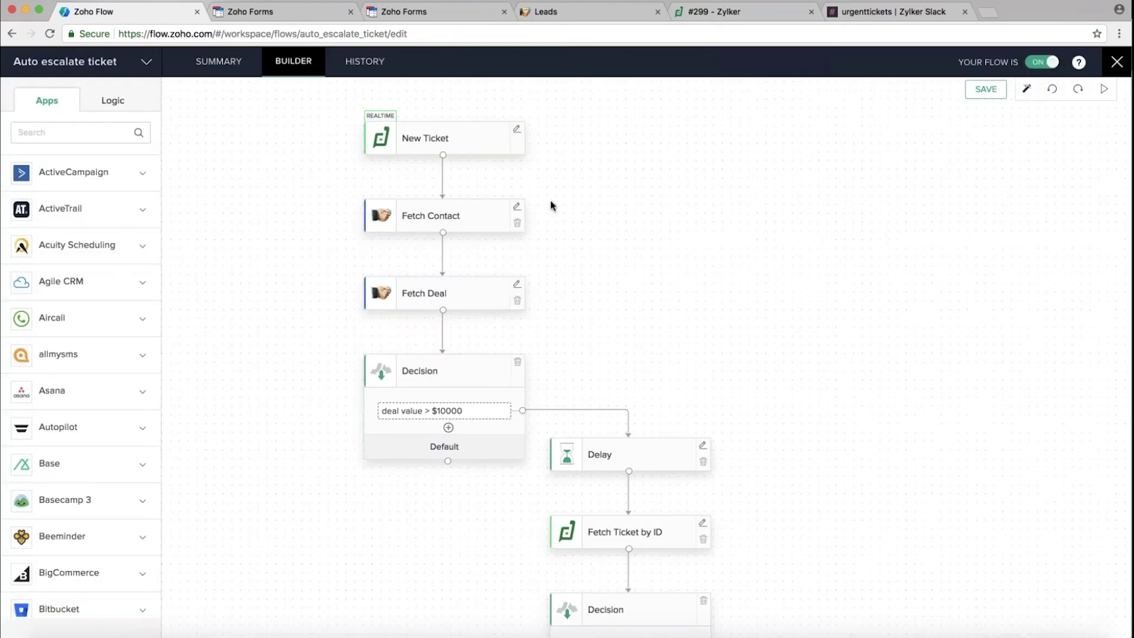
pyautogui.click(517, 211)
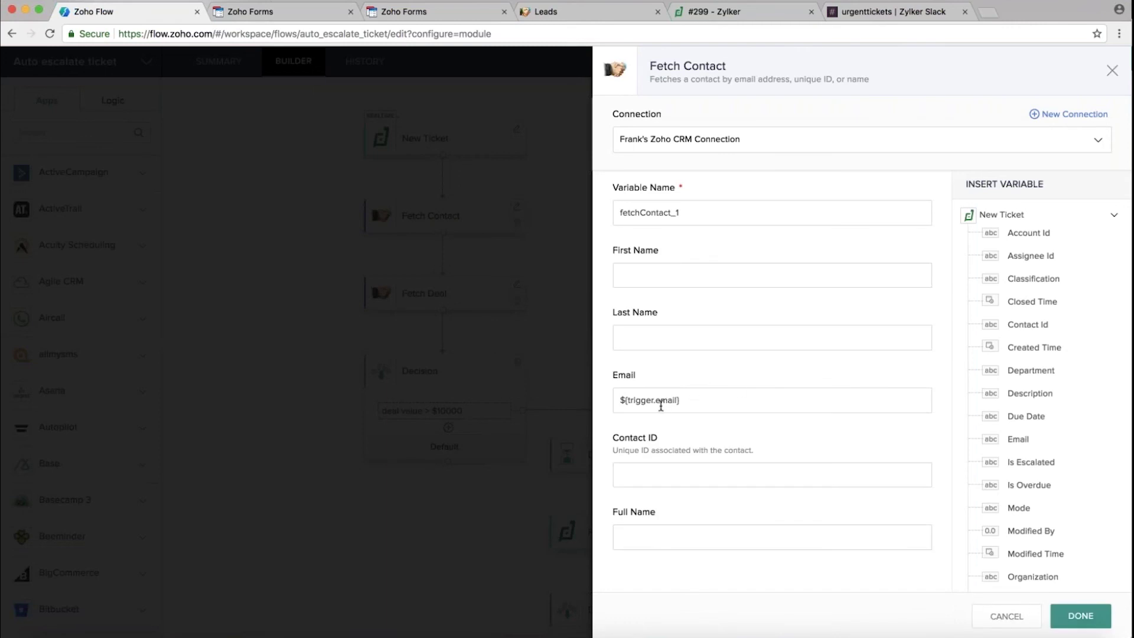
pyautogui.scroll(-5, 1034, 301)
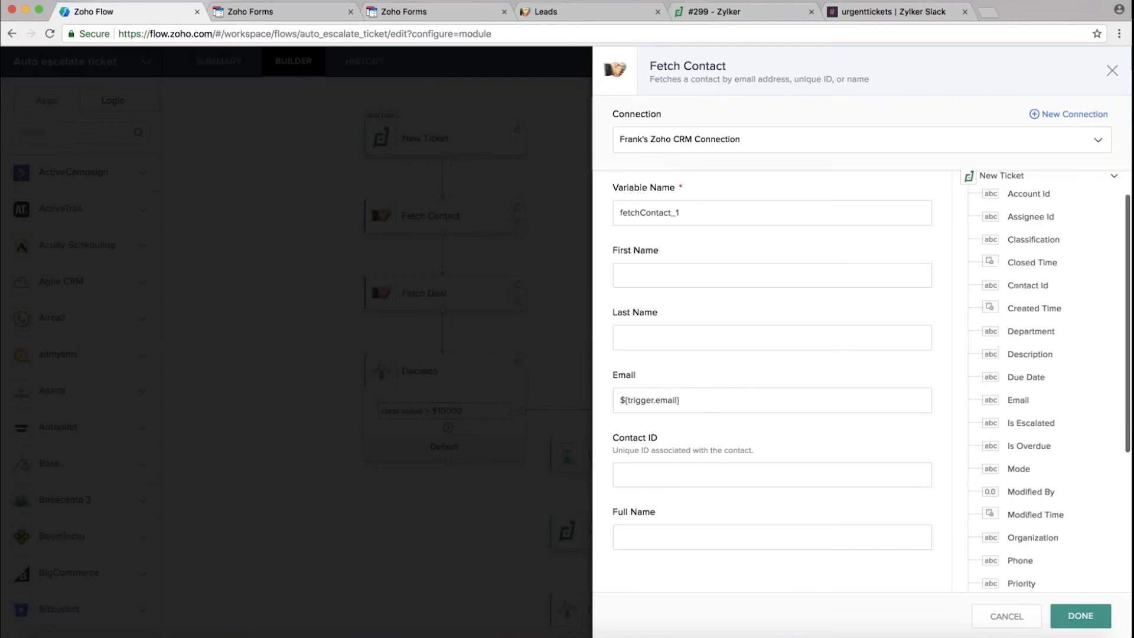
pyautogui.scroll(-2, 1028, 412)
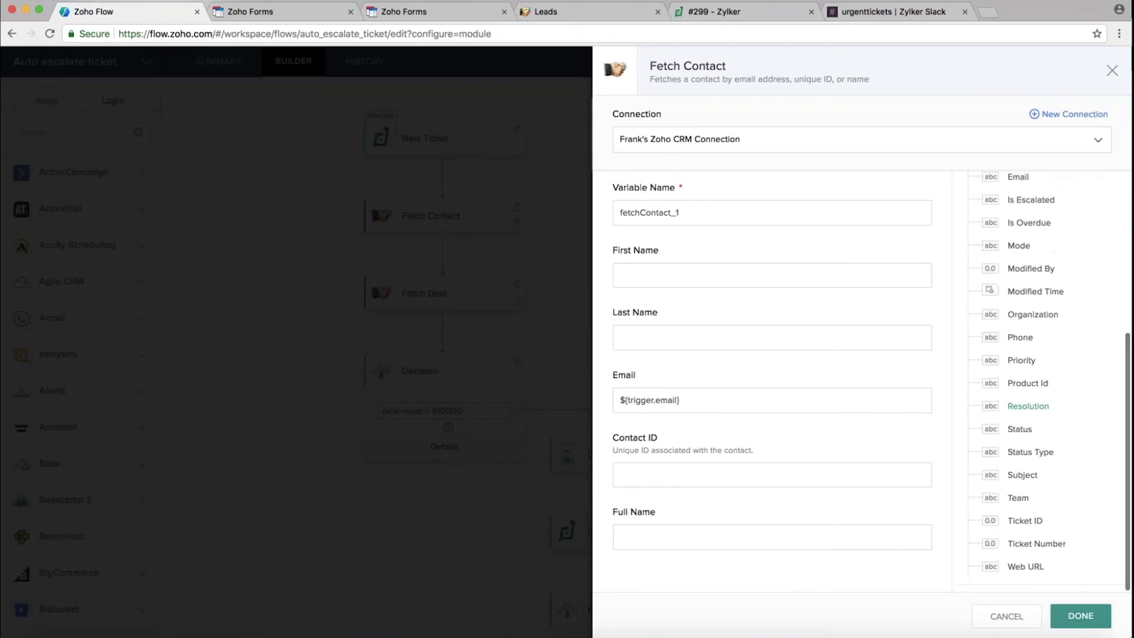
pyautogui.scroll(7, 1028, 411)
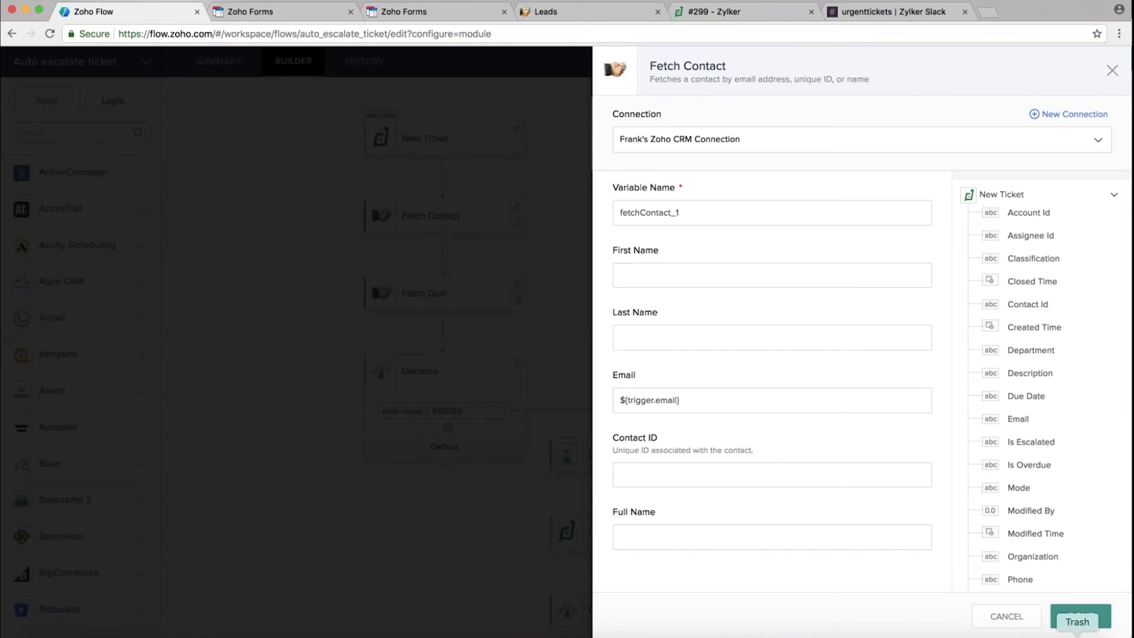
pyautogui.click(1077, 617)
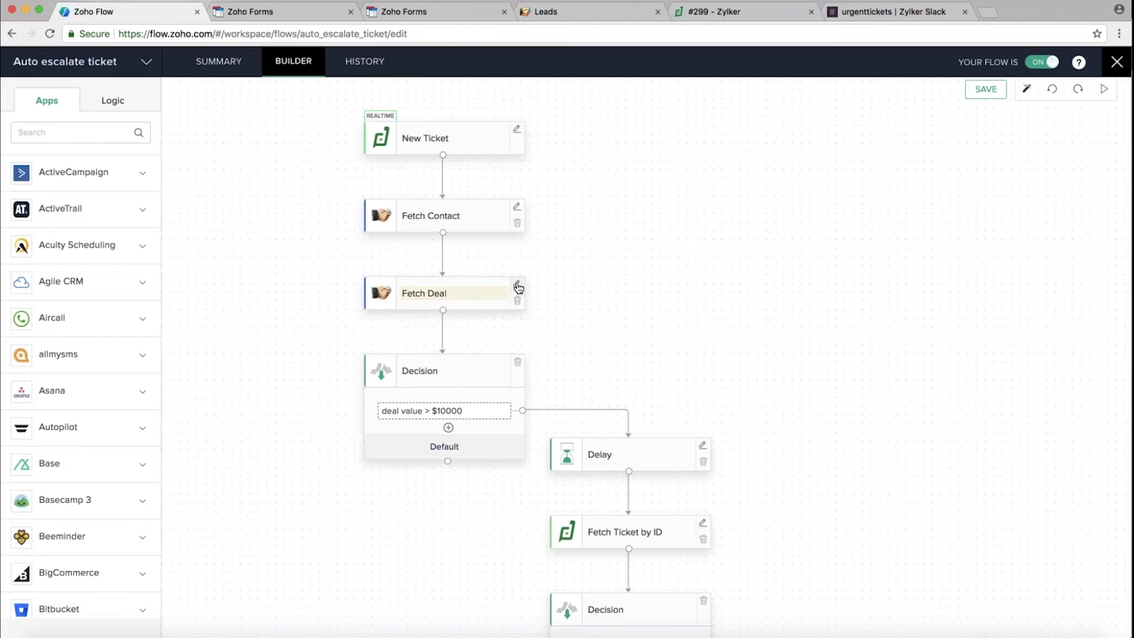
# Inspect the Fetch Deal step, then show the Logic building blocks
pyautogui.click(518, 286)
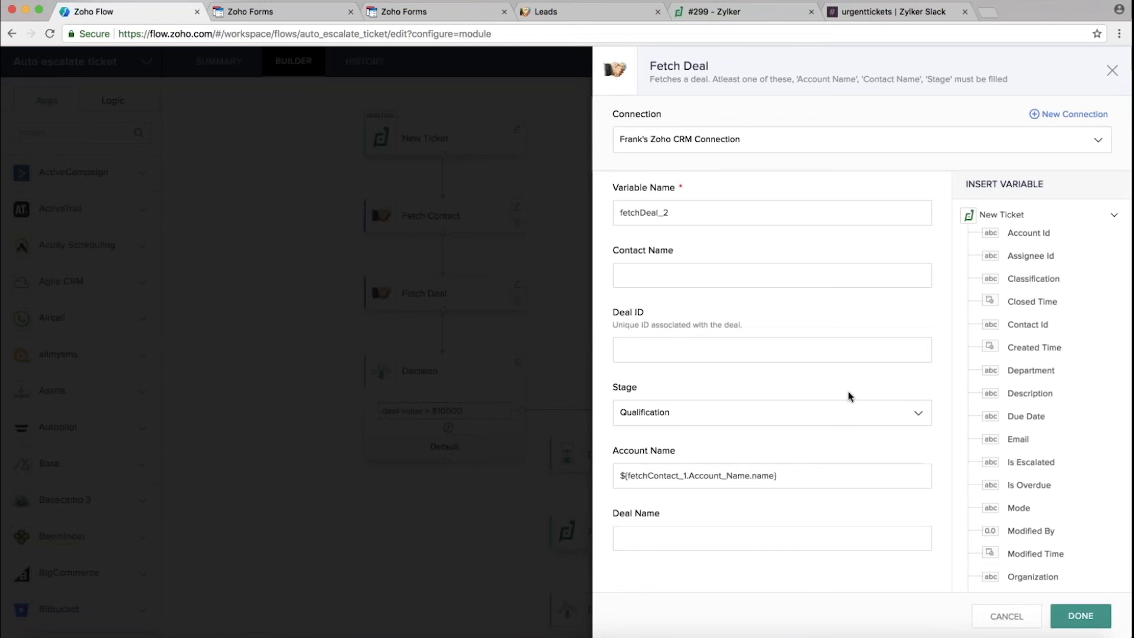
pyautogui.click(1113, 73)
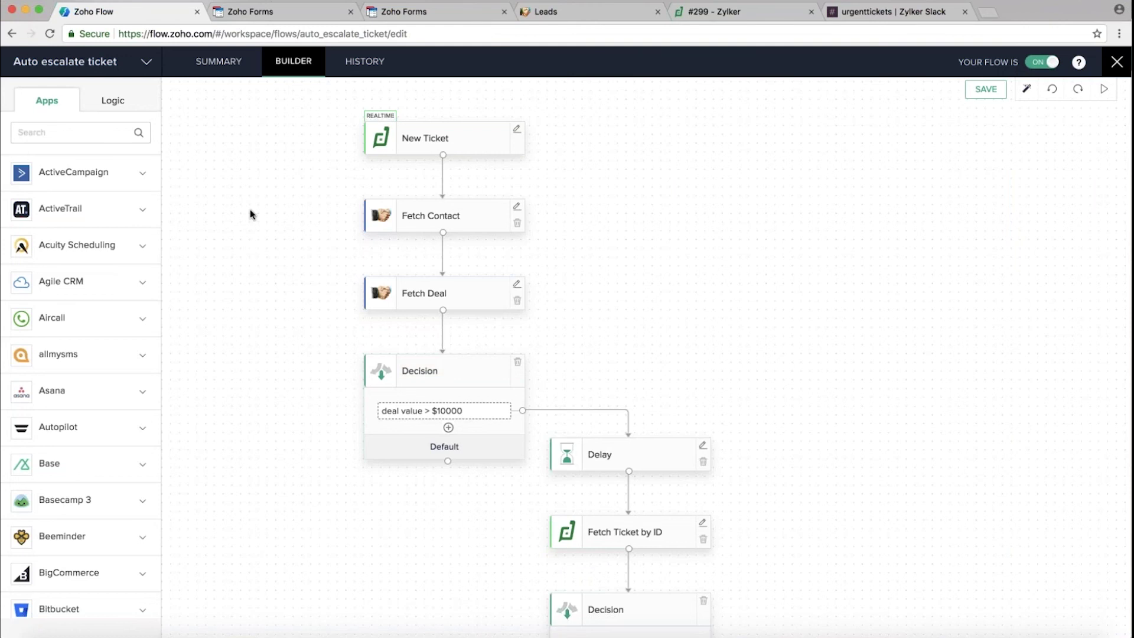
pyautogui.click(112, 102)
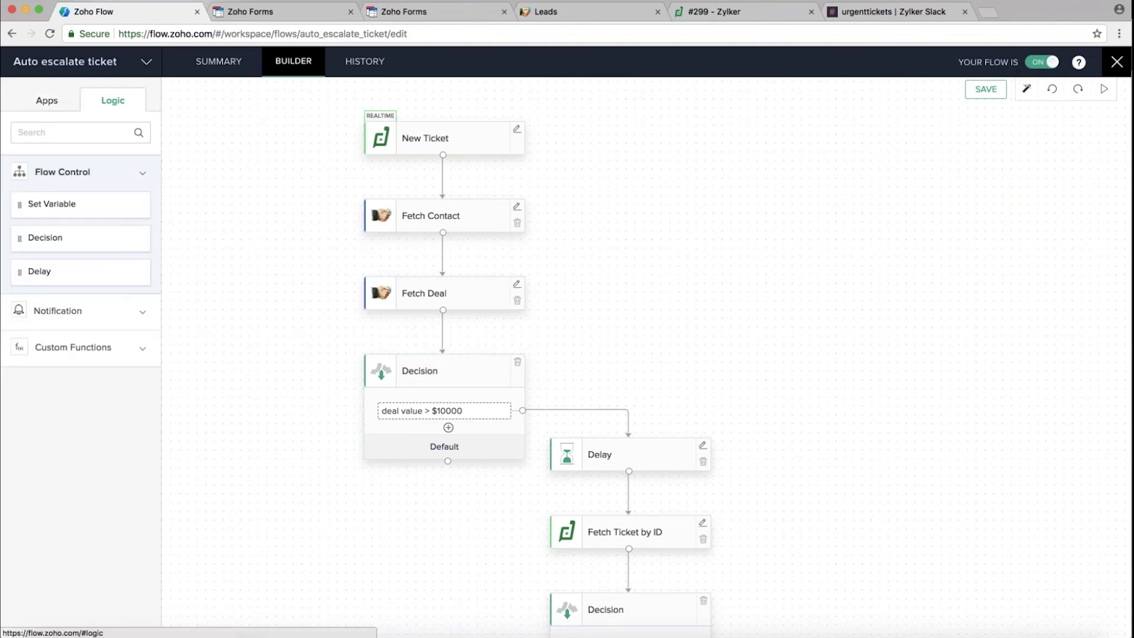
# Browse the Apps and Logic panels and open the 'deal value > $10000' condition
pyautogui.scroll(5, 567, 337)
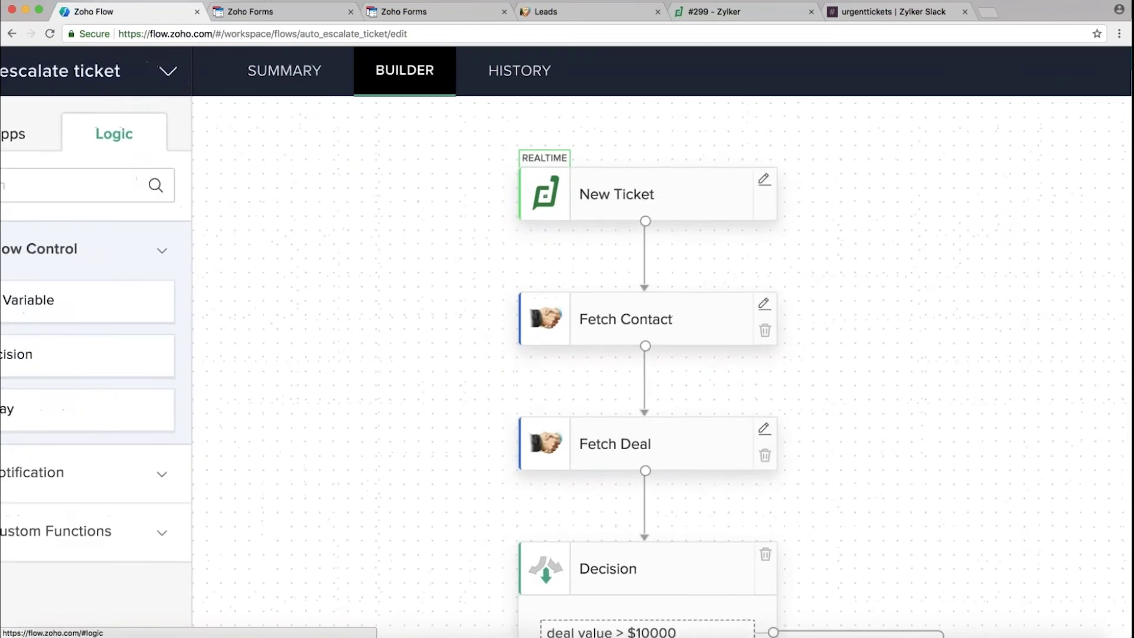
pyautogui.click(79, 136)
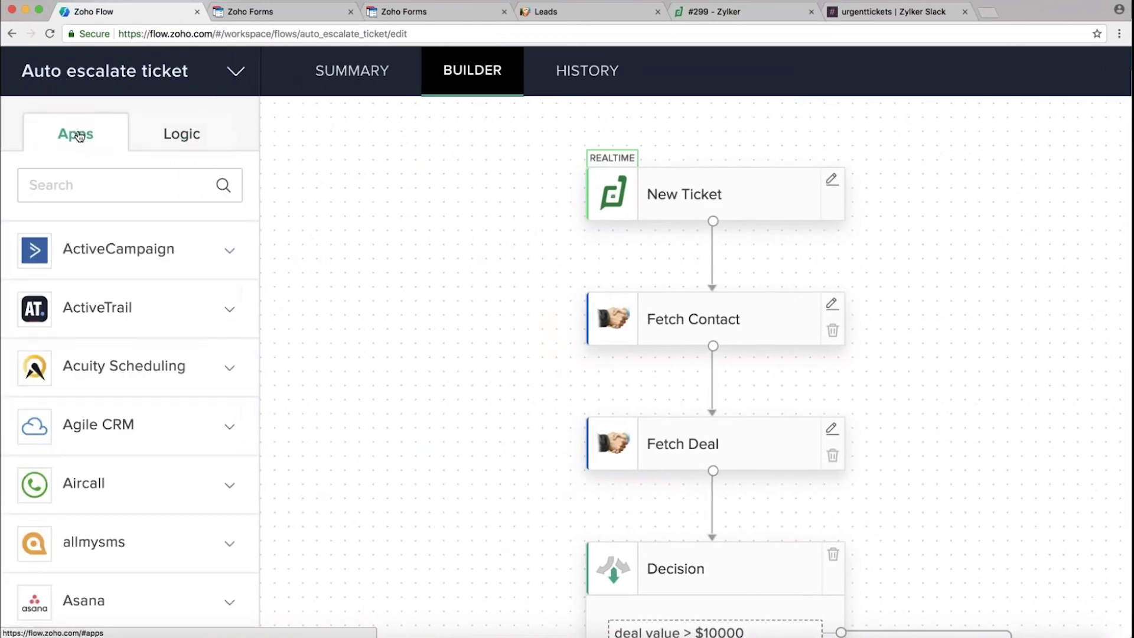
pyautogui.click(163, 145)
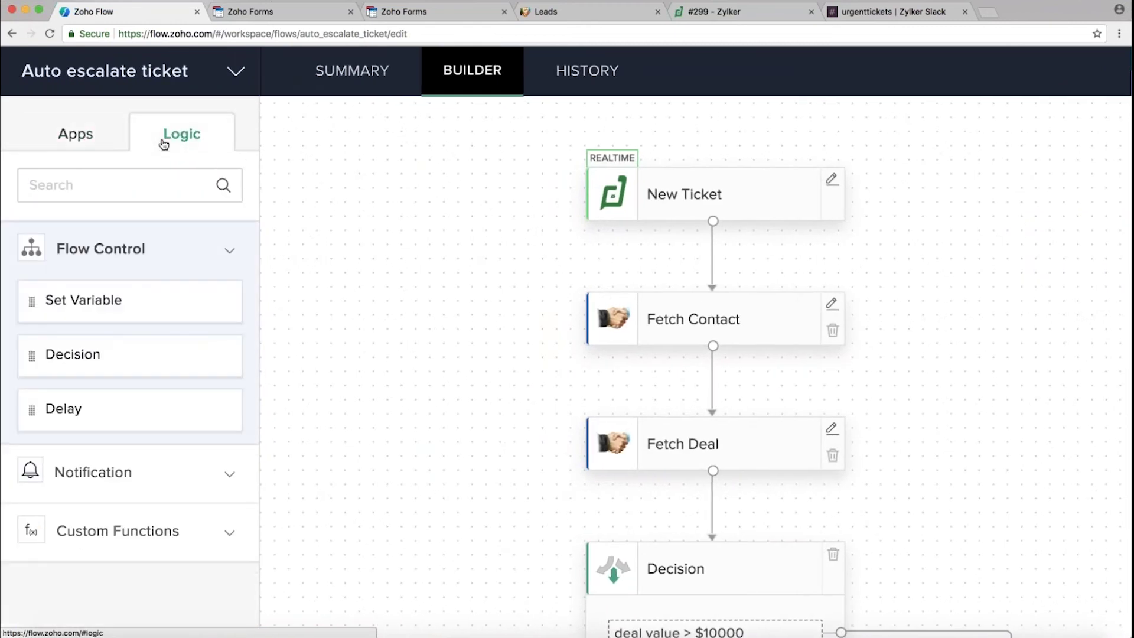
pyautogui.scroll(-5, 136, 252)
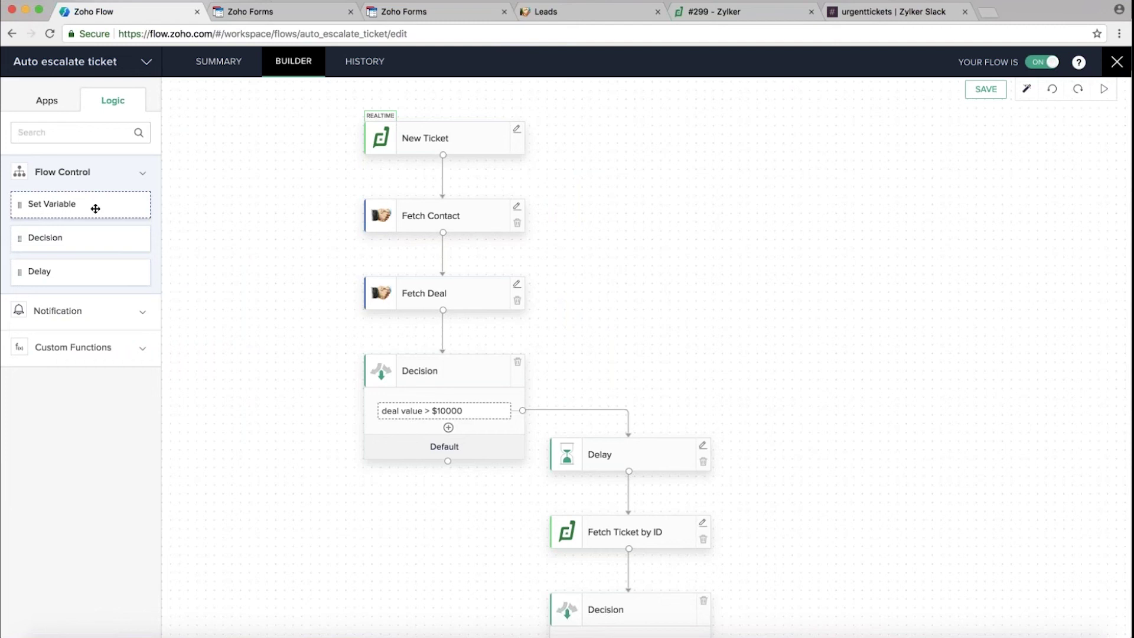
pyautogui.moveTo(99, 242); pyautogui.dragTo(449, 379)
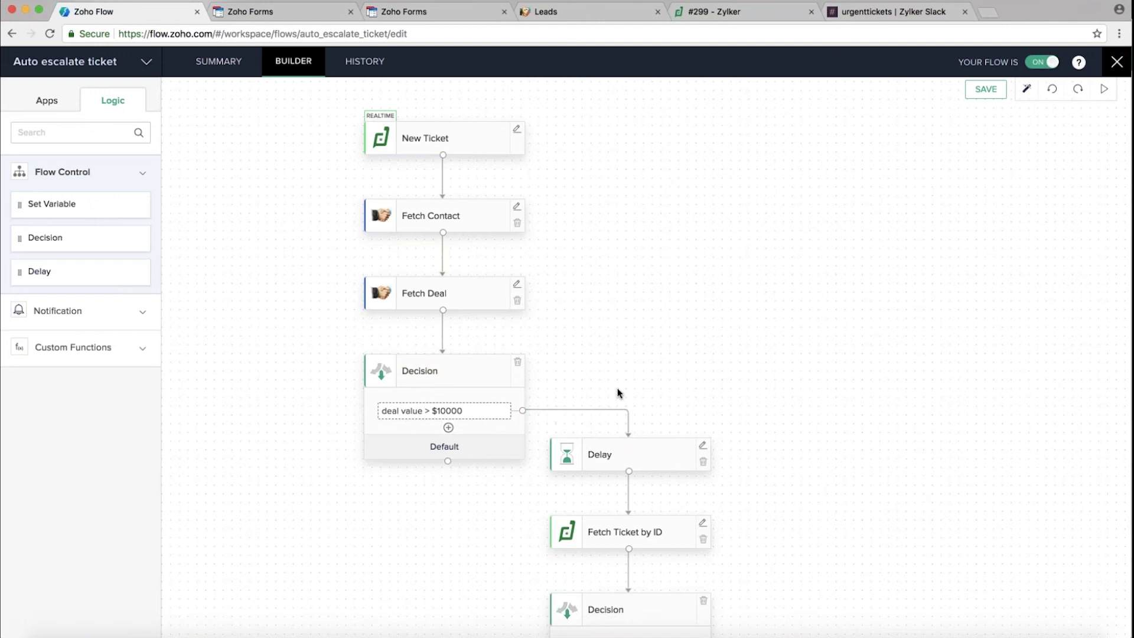
pyautogui.click(489, 412)
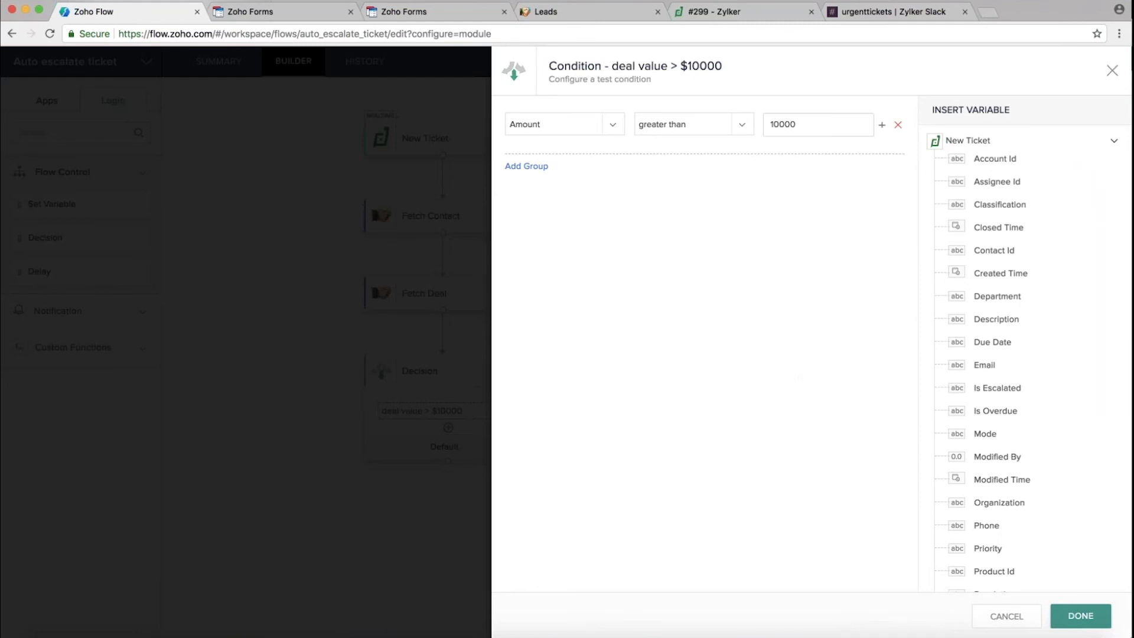
# Review the field list, keep Amount greater than 10000, and confirm the condition
pyautogui.click(579, 128)
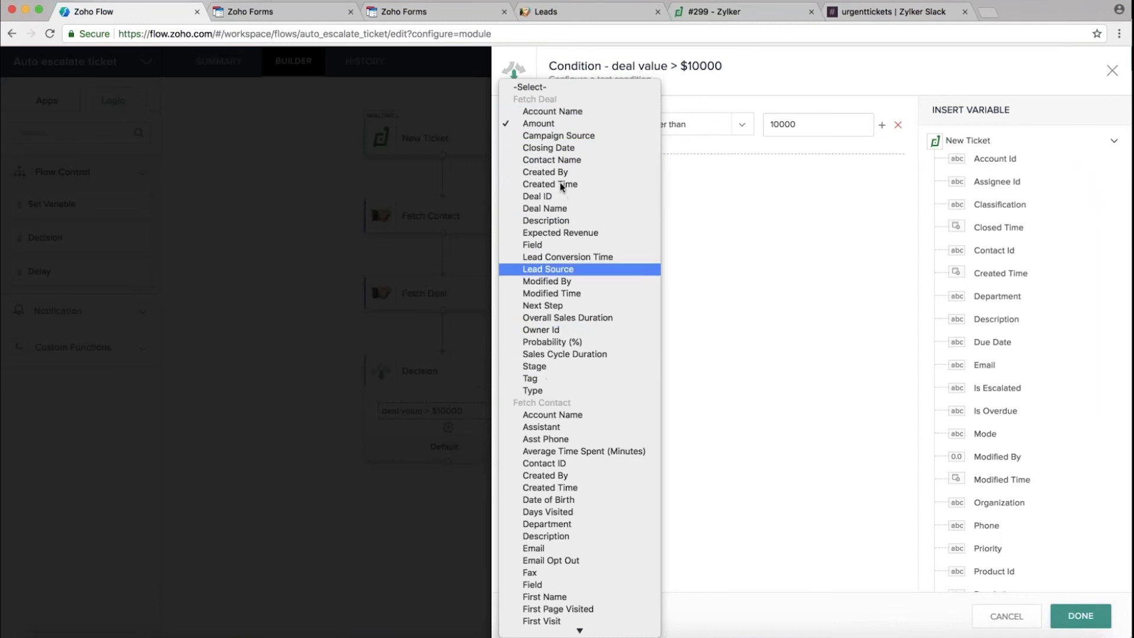
pyautogui.scroll(-10, 570, 419)
pyautogui.scroll(7, 570, 420)
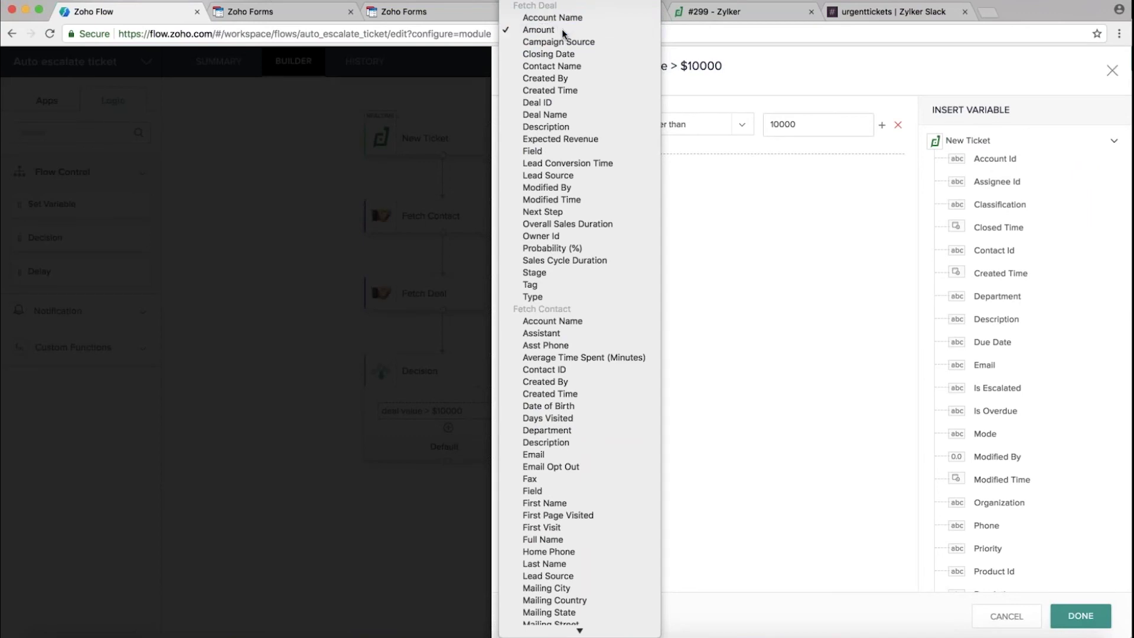
pyautogui.click(562, 30)
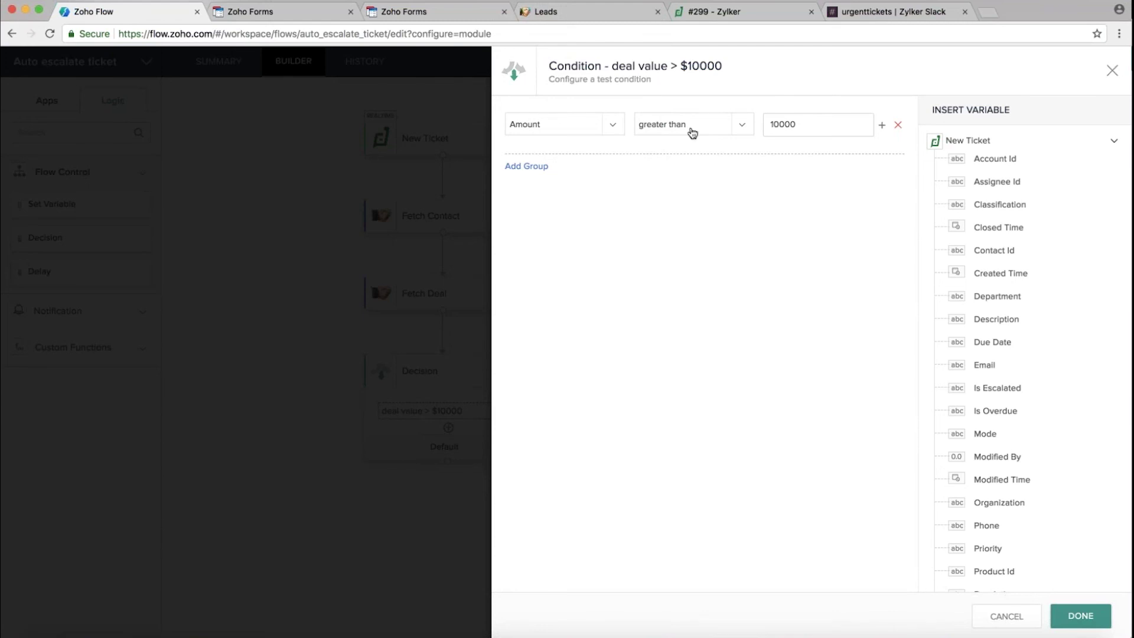
pyautogui.click(1080, 616)
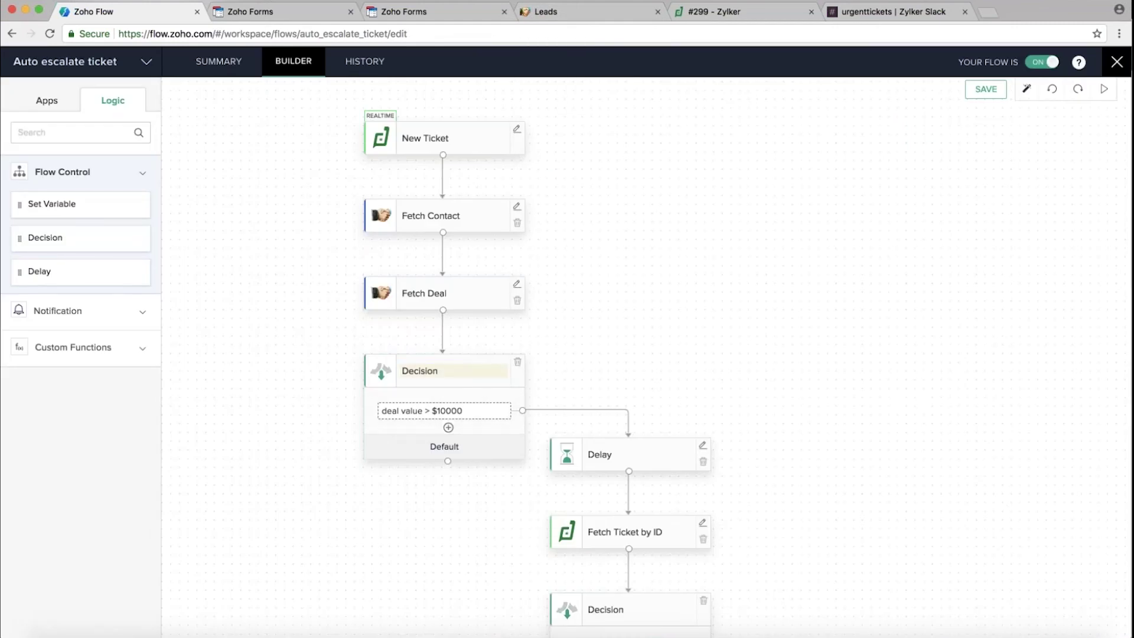
pyautogui.scroll(-2, 800, 418)
pyautogui.scroll(-1, 801, 418)
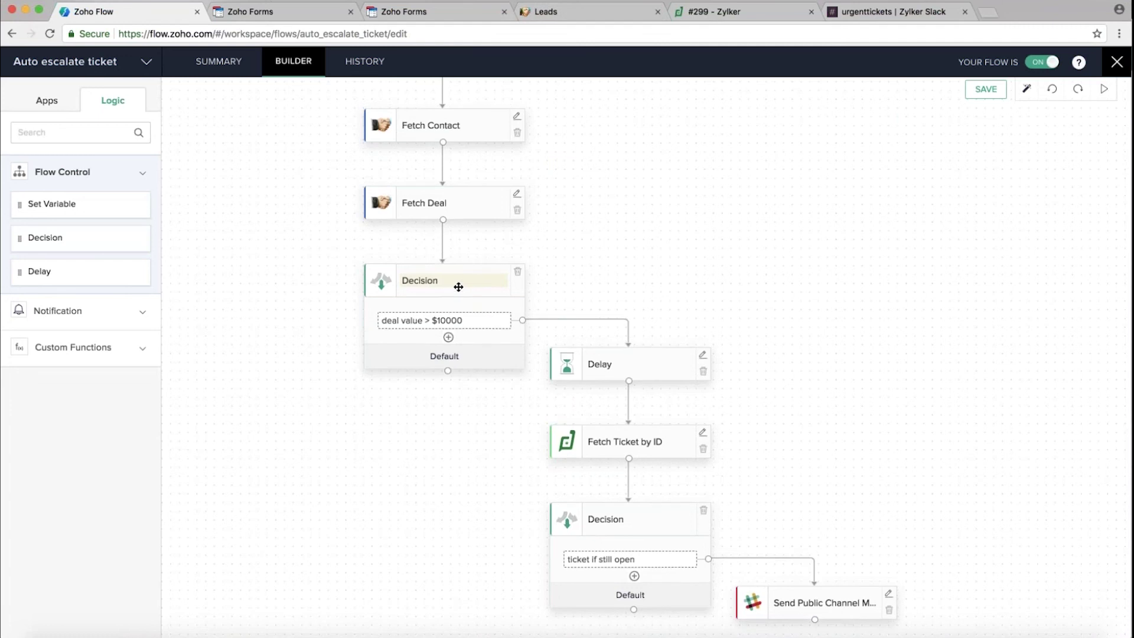
pyautogui.scroll(3, 459, 288)
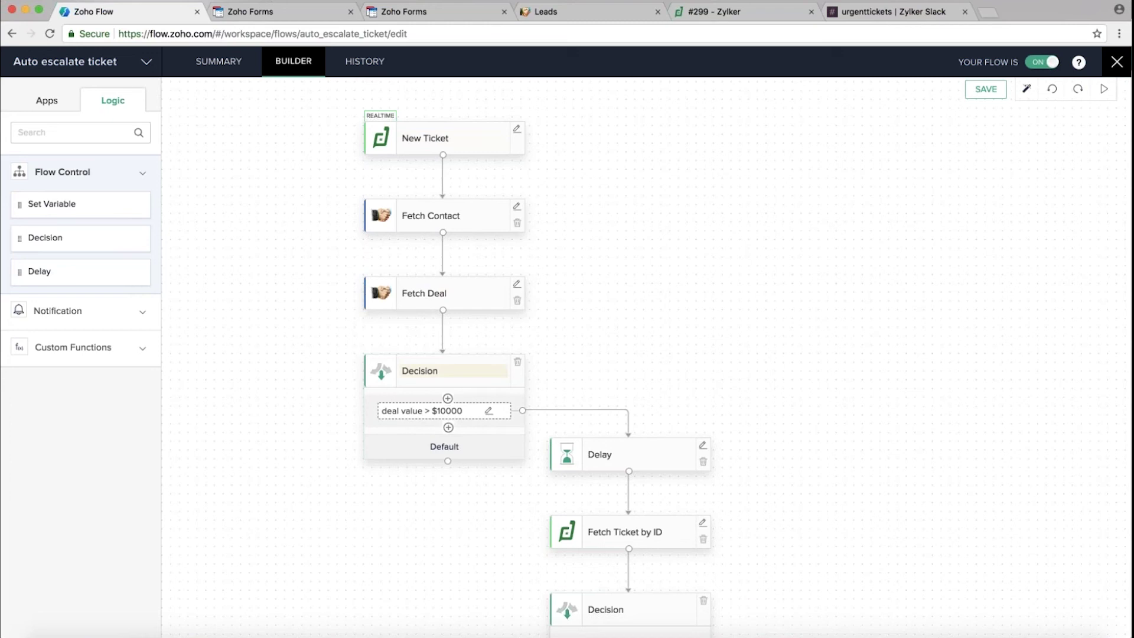
pyautogui.scroll(-1, 757, 473)
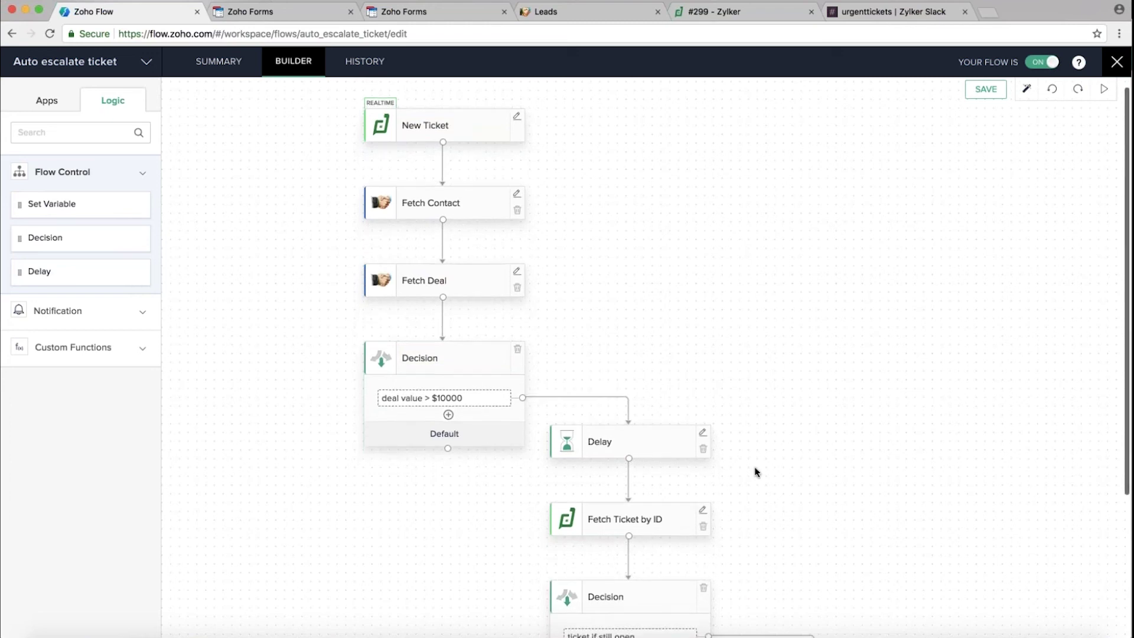
pyautogui.scroll(-5, 757, 473)
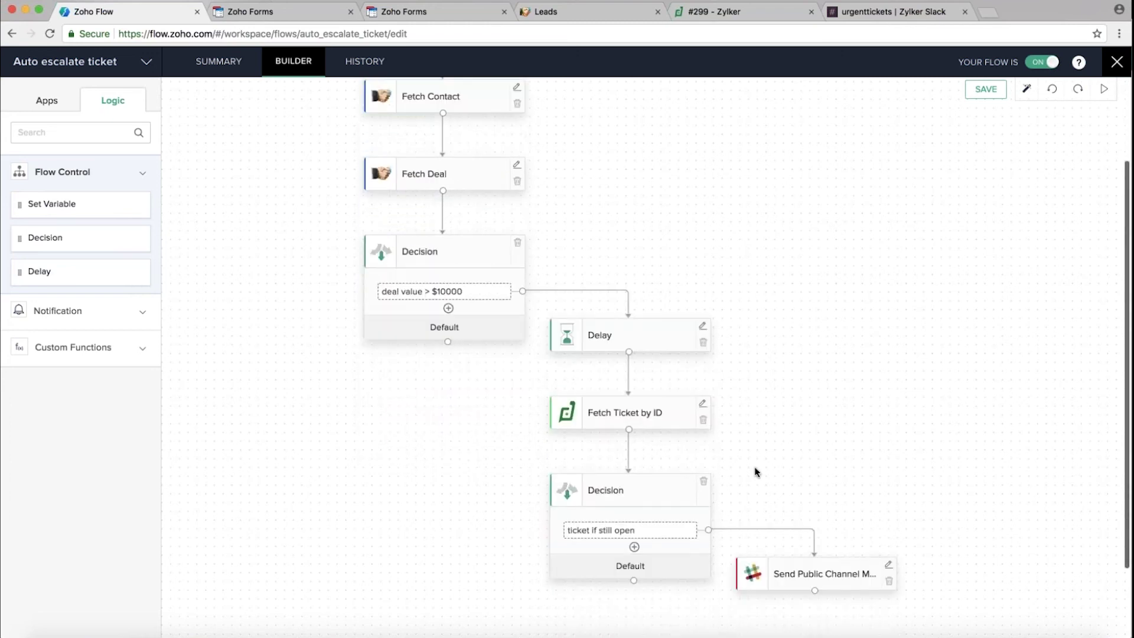
pyautogui.click(703, 306)
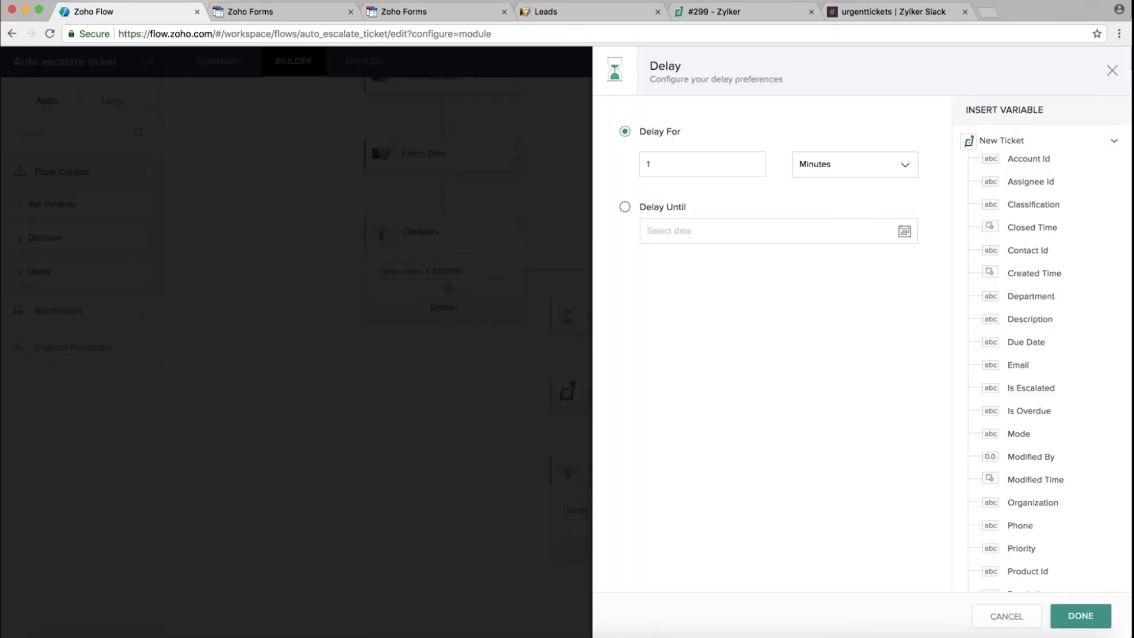
pyautogui.click(875, 169)
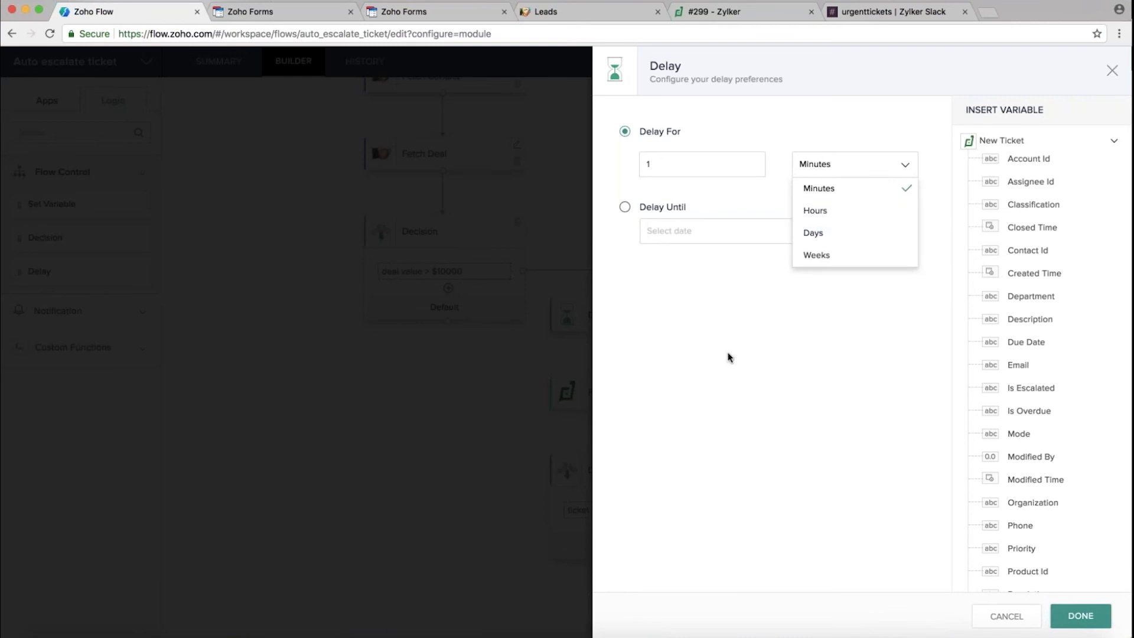
pyautogui.press('Escape')
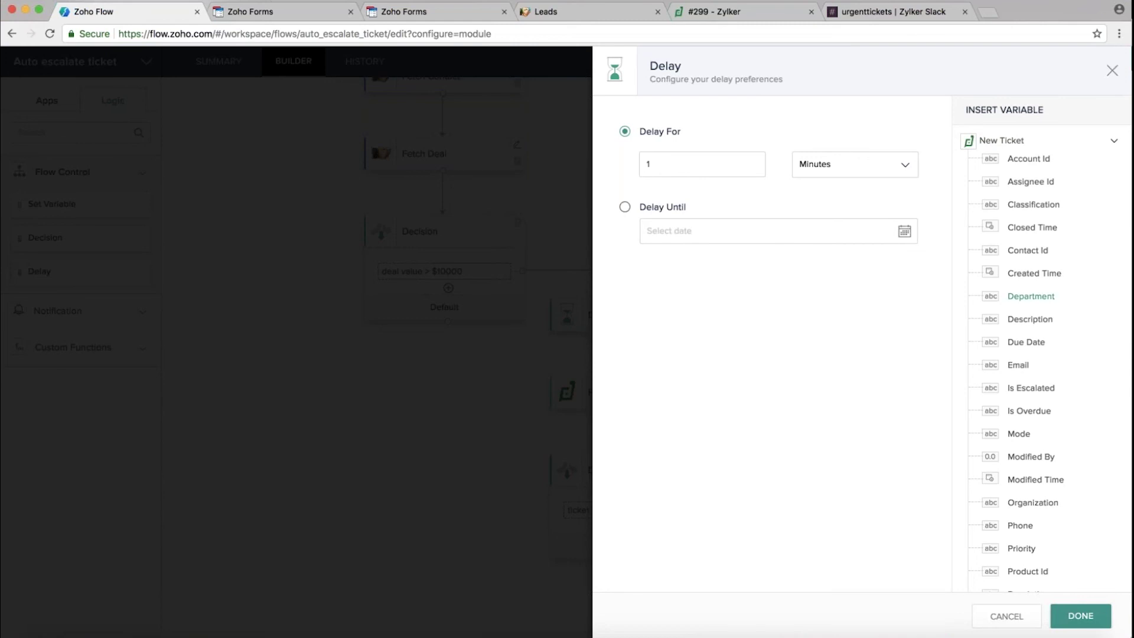
pyautogui.click(1080, 615)
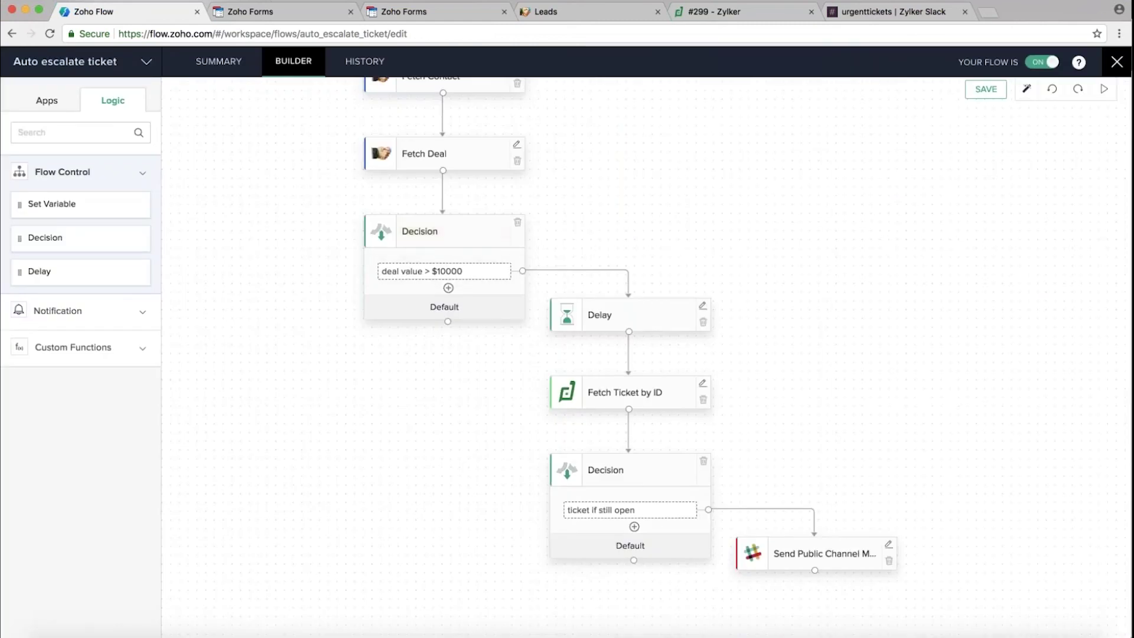
pyautogui.click(703, 385)
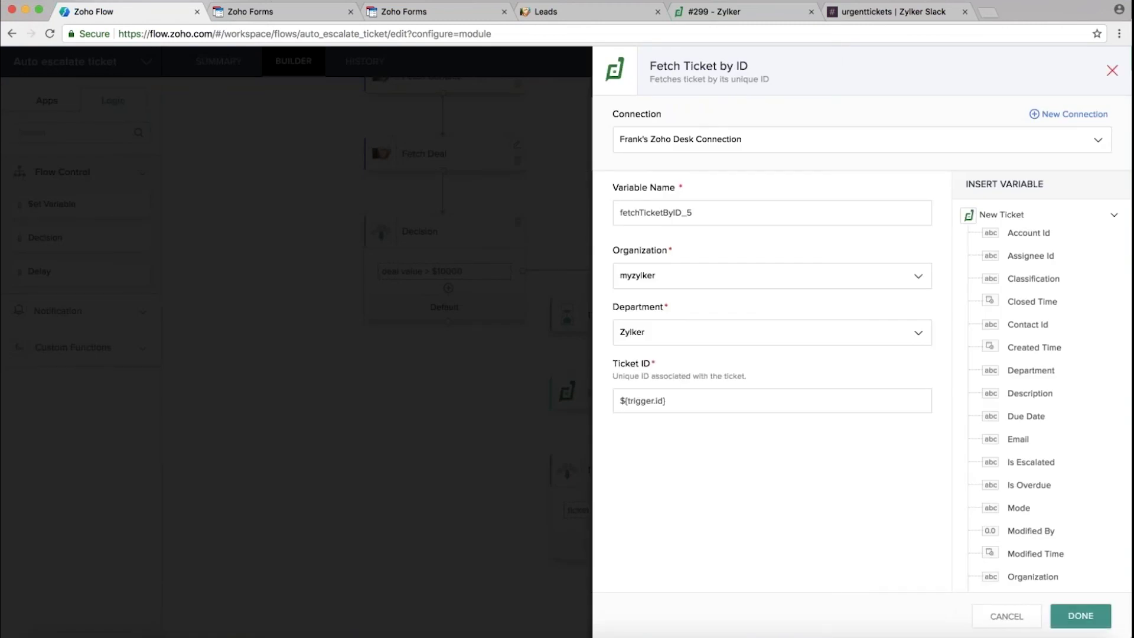
pyautogui.click(1112, 72)
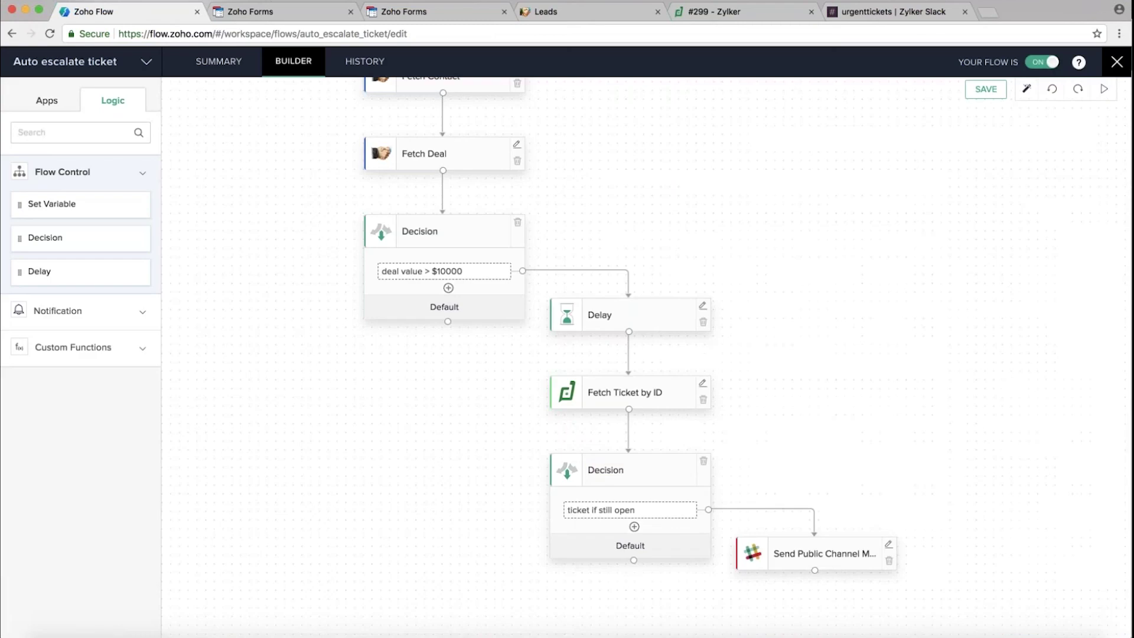
pyautogui.click(676, 512)
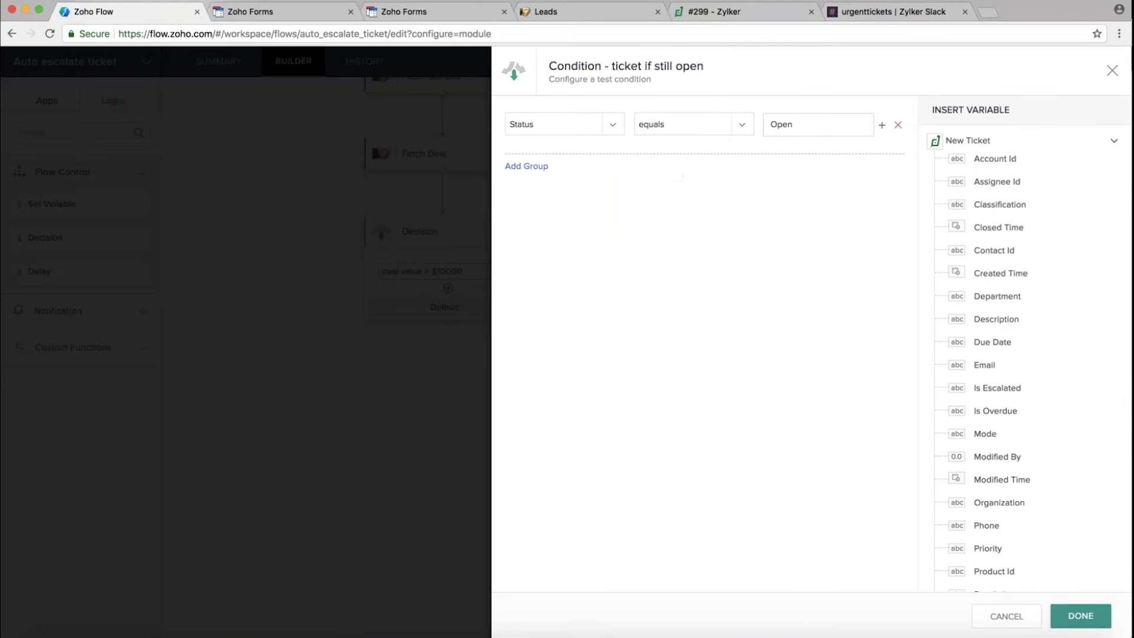
pyautogui.click(562, 128)
pyautogui.click(1082, 615)
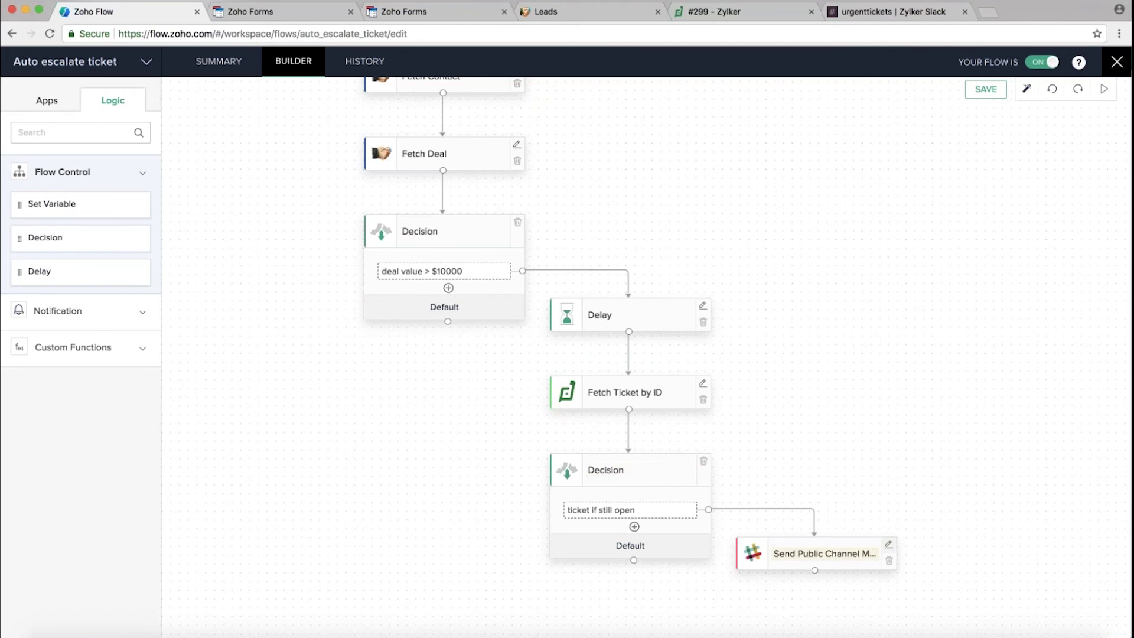
pyautogui.click(890, 546)
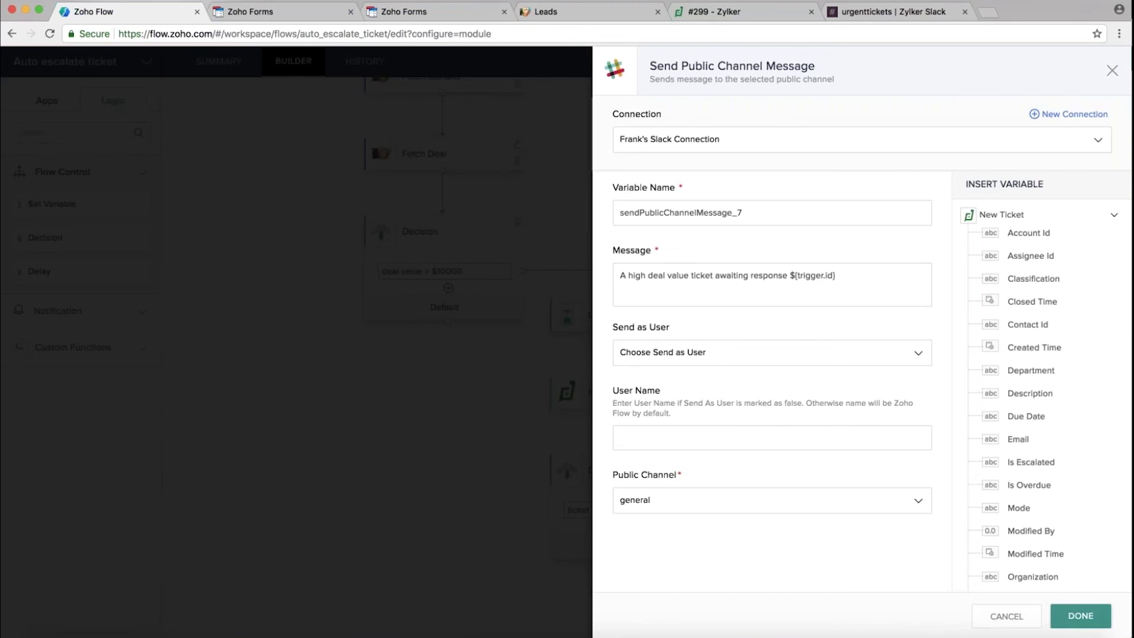
pyautogui.click(1081, 616)
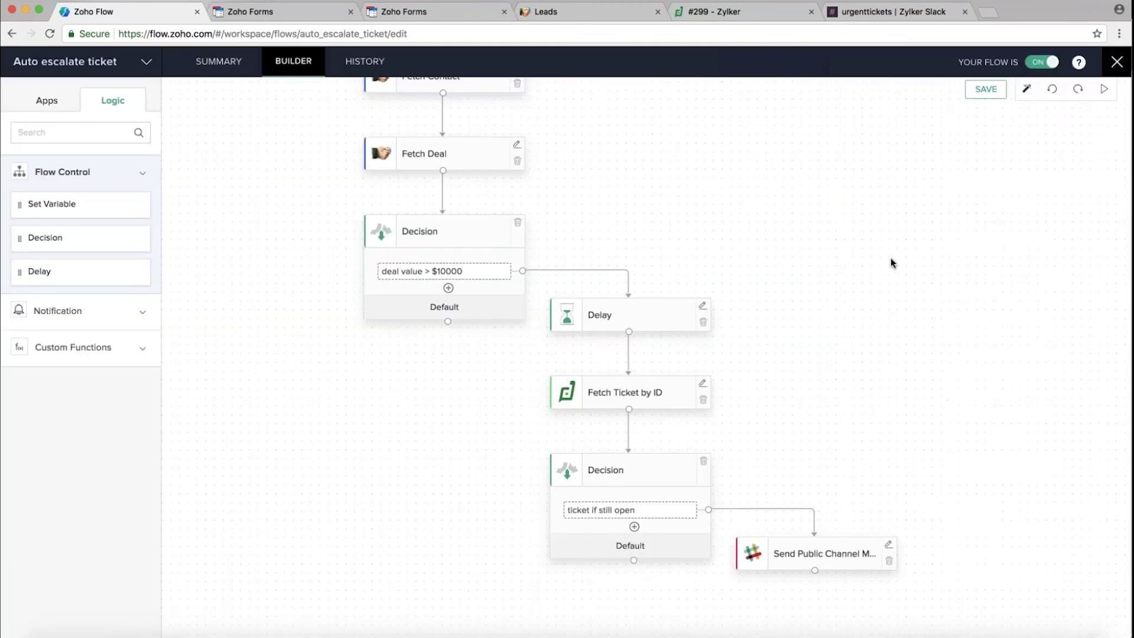
# Browse the Notification and Custom Functions blocks, then close the Auto escalate ticket builder
pyautogui.scroll(5, 892, 263)
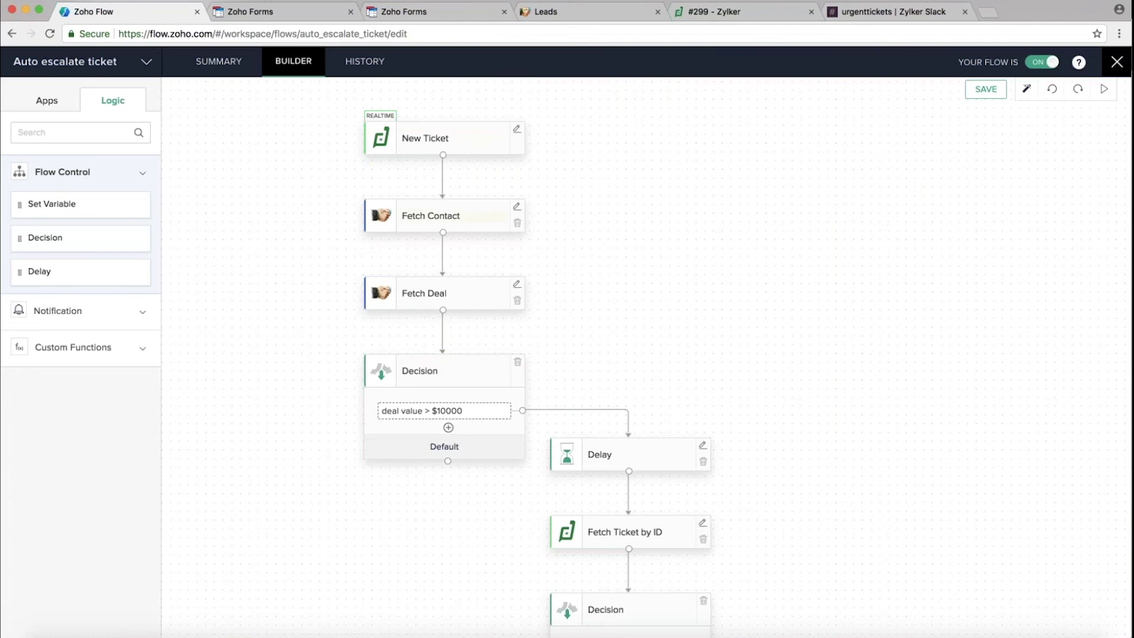
pyautogui.scroll(-10, 732, 289)
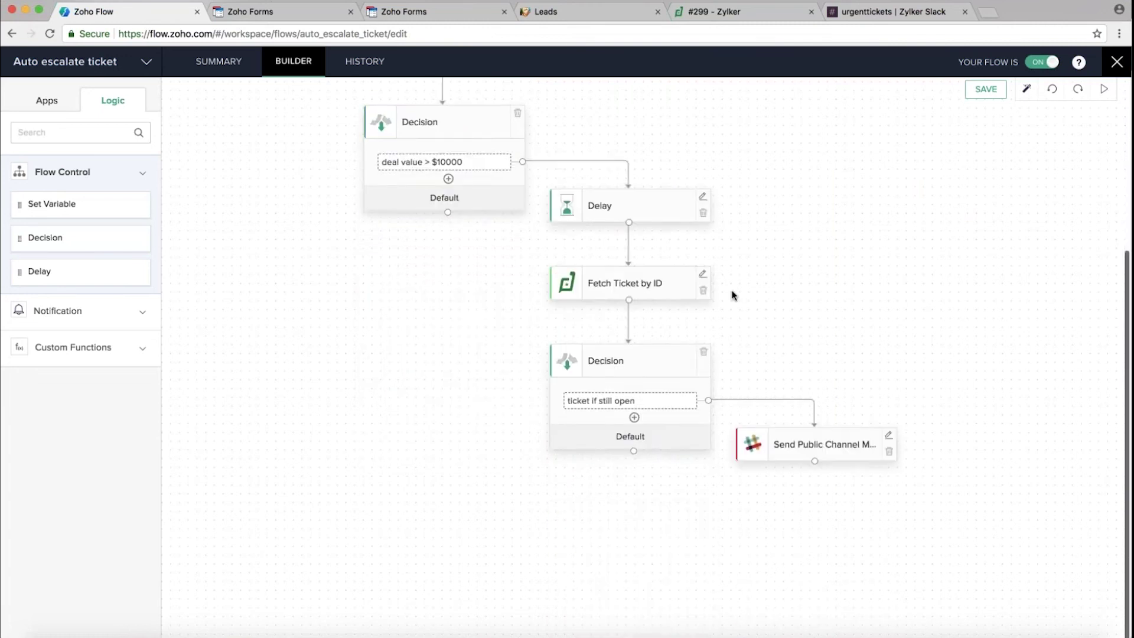
pyautogui.scroll(10, 840, 271)
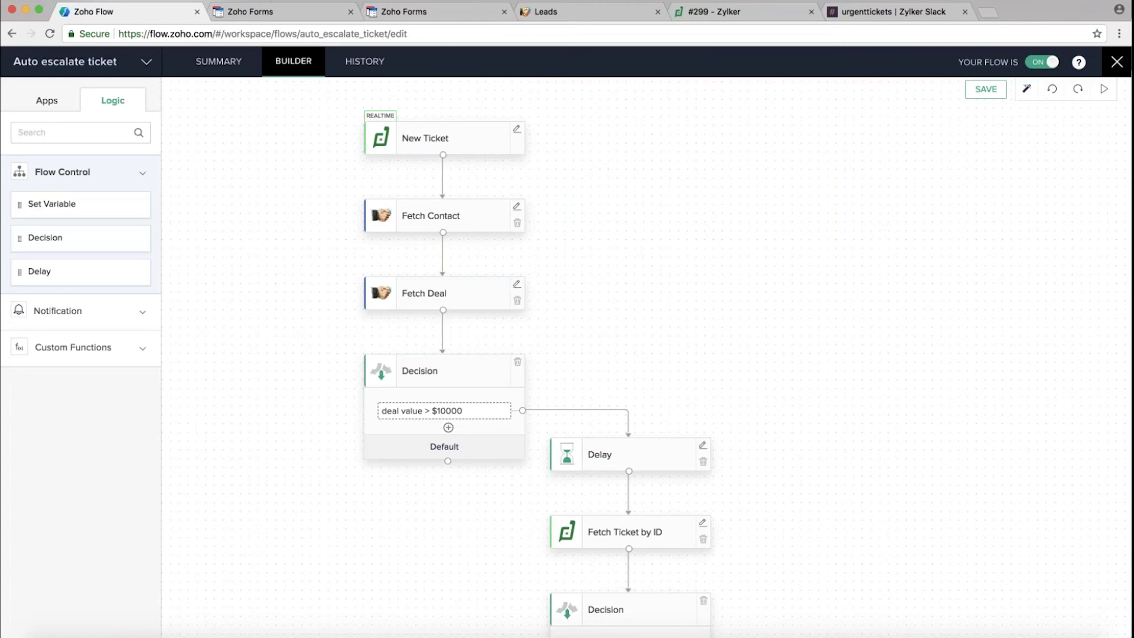
pyautogui.click(126, 312)
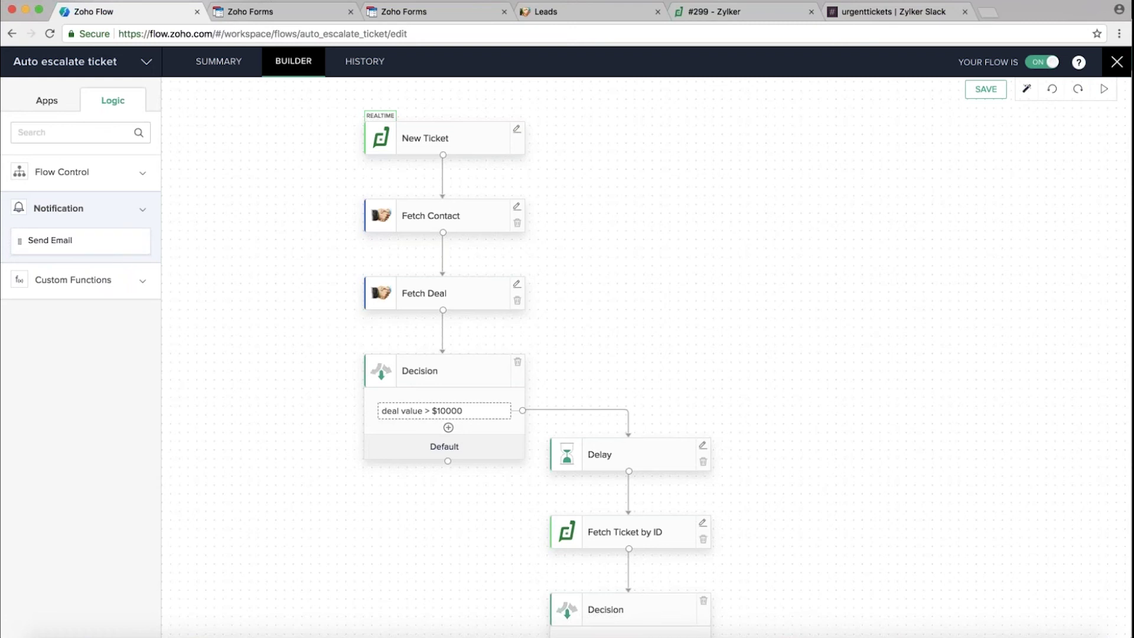
pyautogui.click(124, 284)
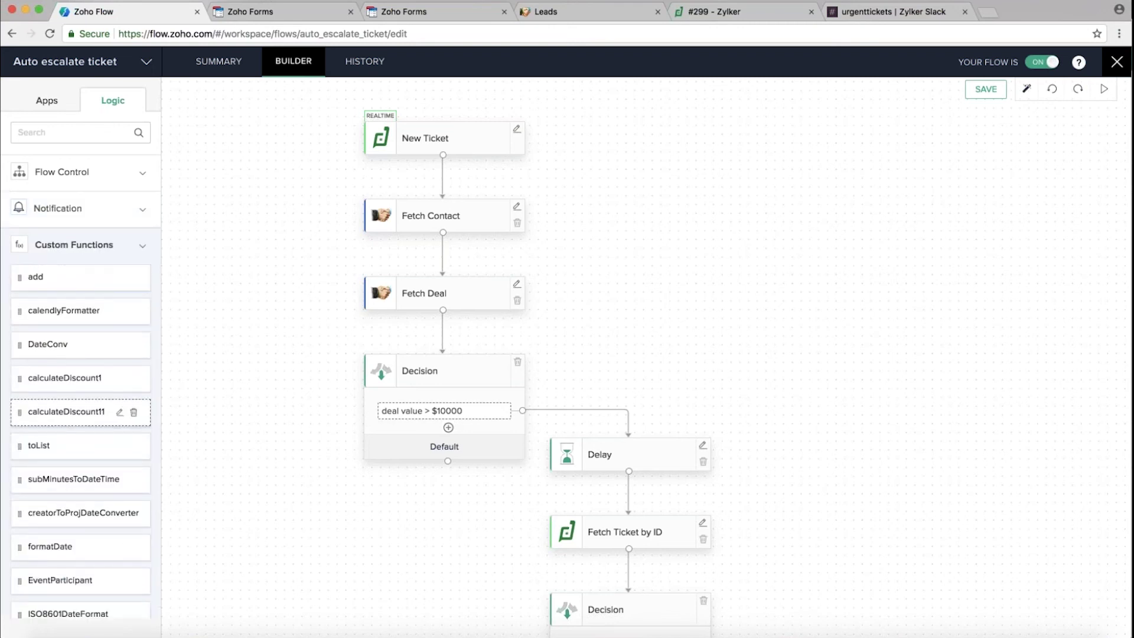
pyautogui.scroll(-3, 64, 377)
pyautogui.scroll(3, 64, 377)
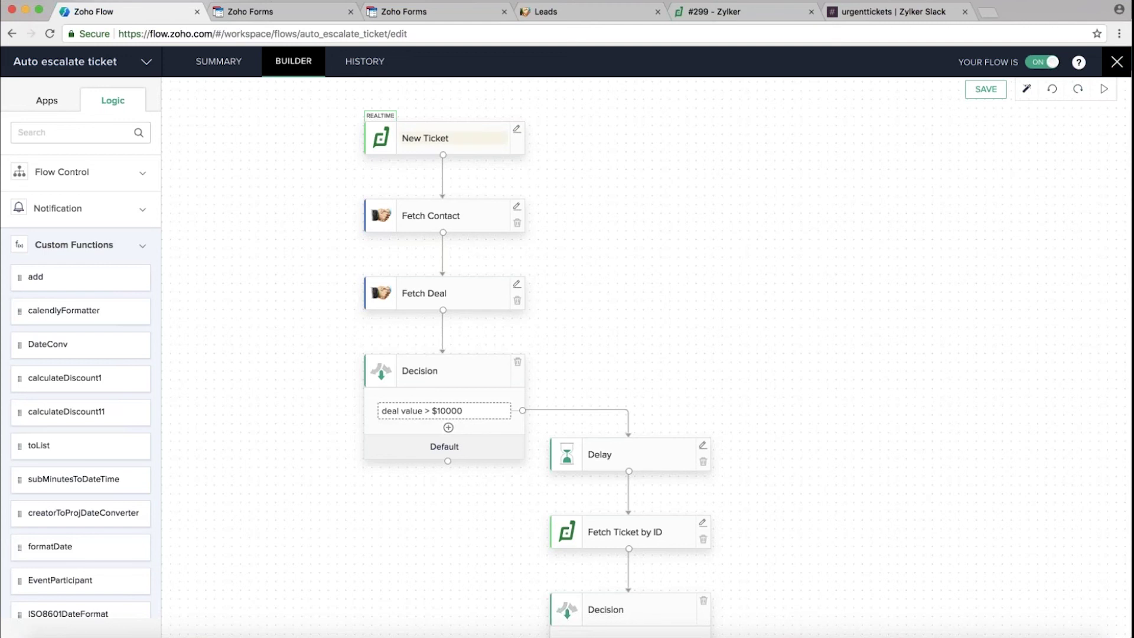
pyautogui.click(1117, 62)
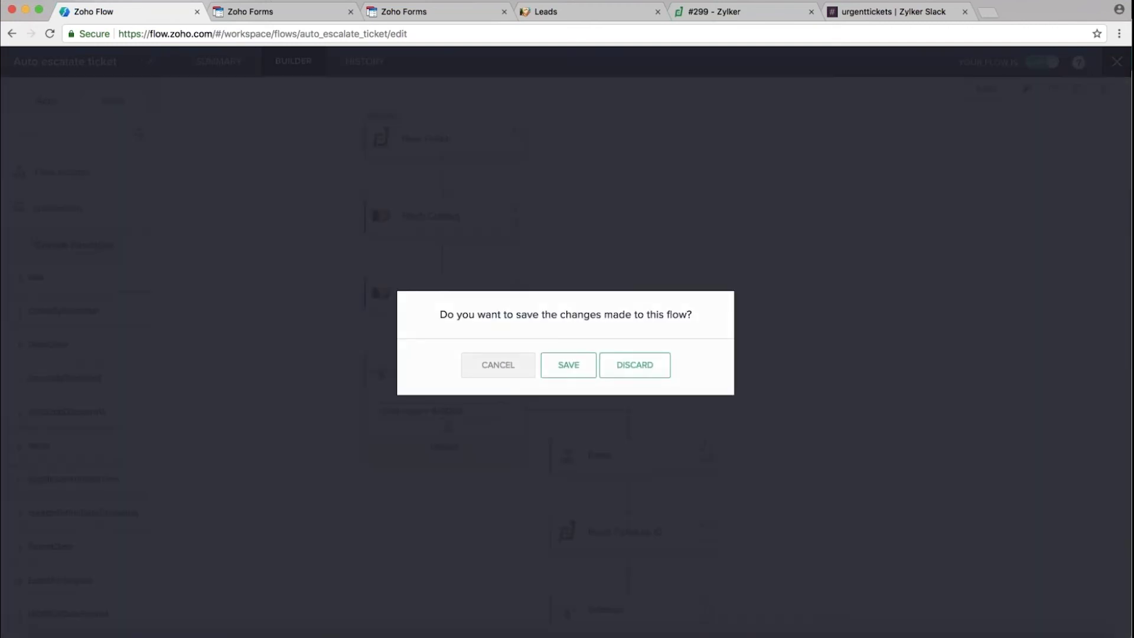
# Discard the Auto escalate ticket edits and open Ticket Sentiment Analysis in the builder
pyautogui.click(643, 373)
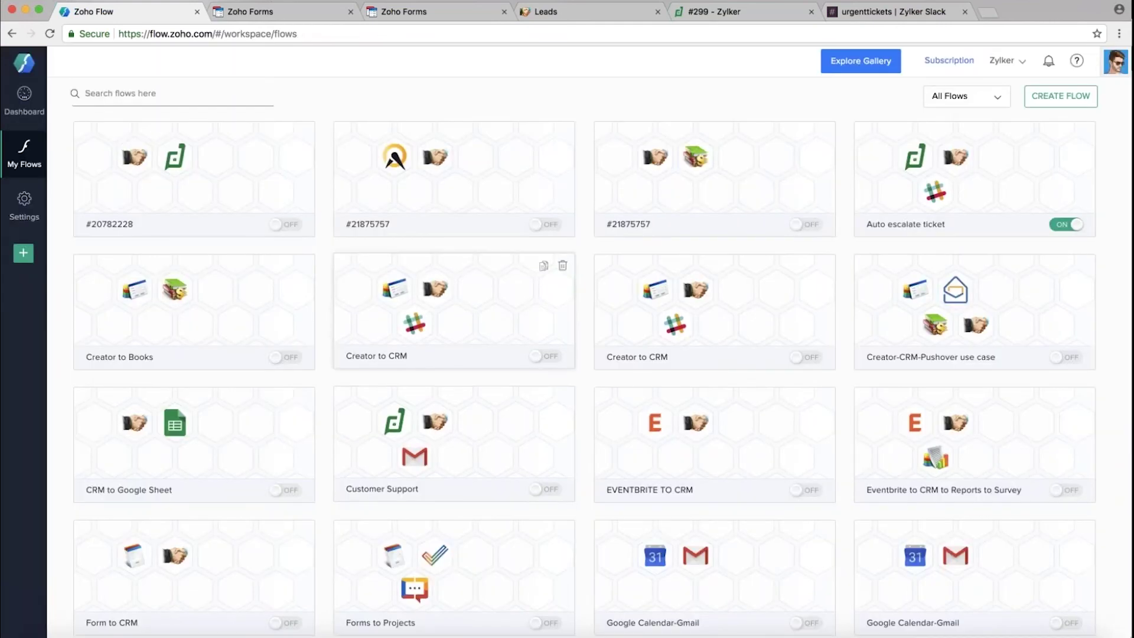
pyautogui.scroll(-8, 195, 484)
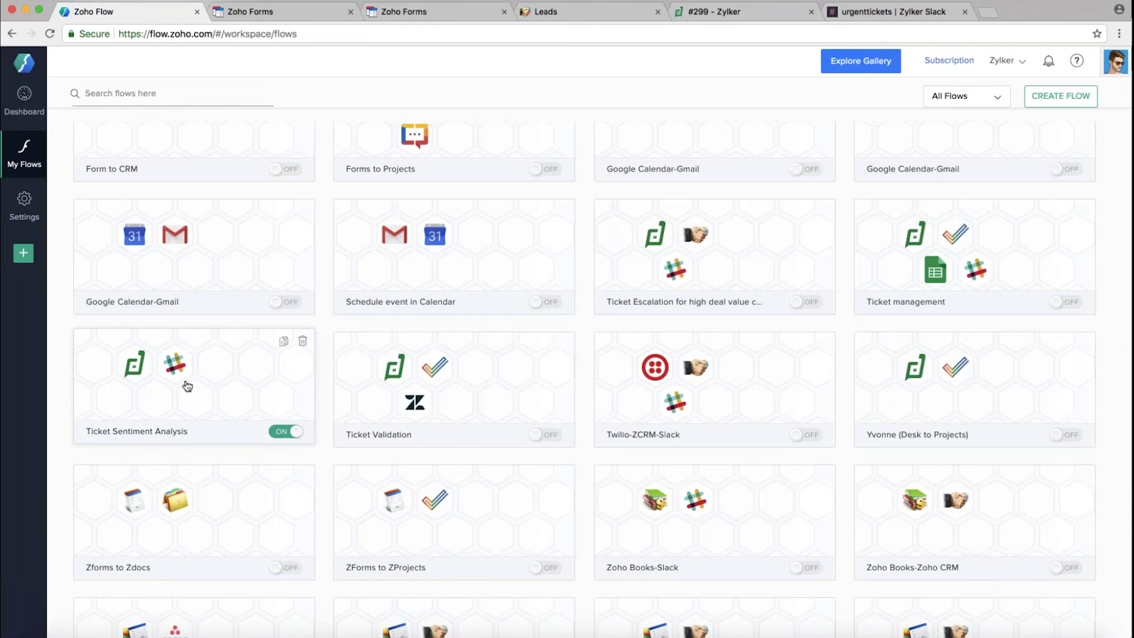
pyautogui.click(185, 384)
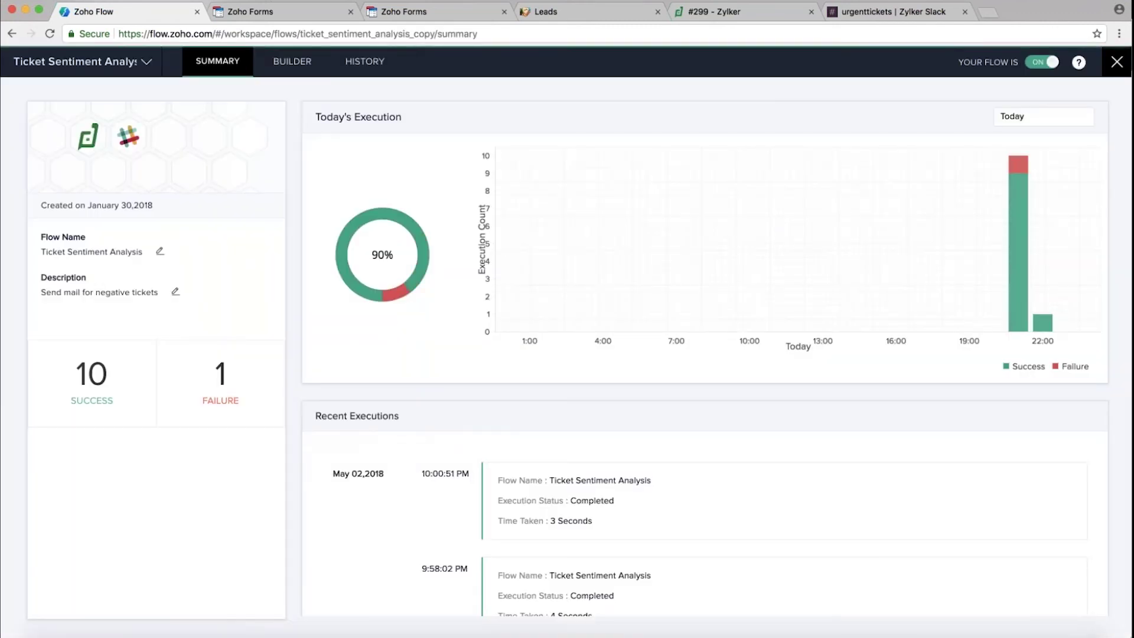
pyautogui.click(292, 61)
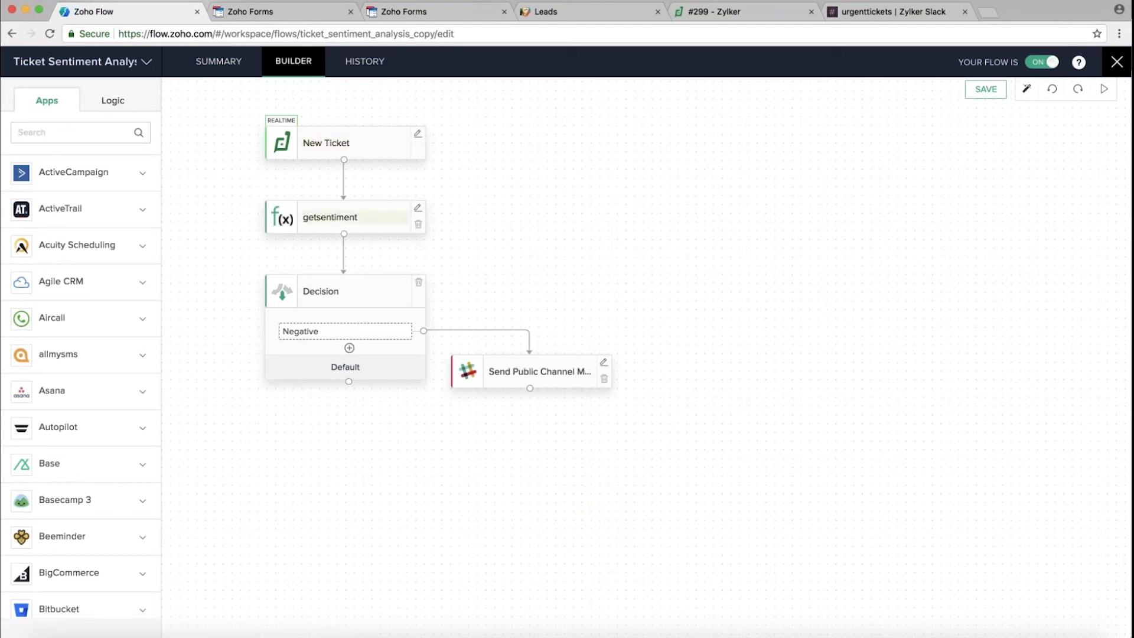
# Inspect the getsentiment step settings and expand the ActiveTrail app's actions
pyautogui.click(417, 208)
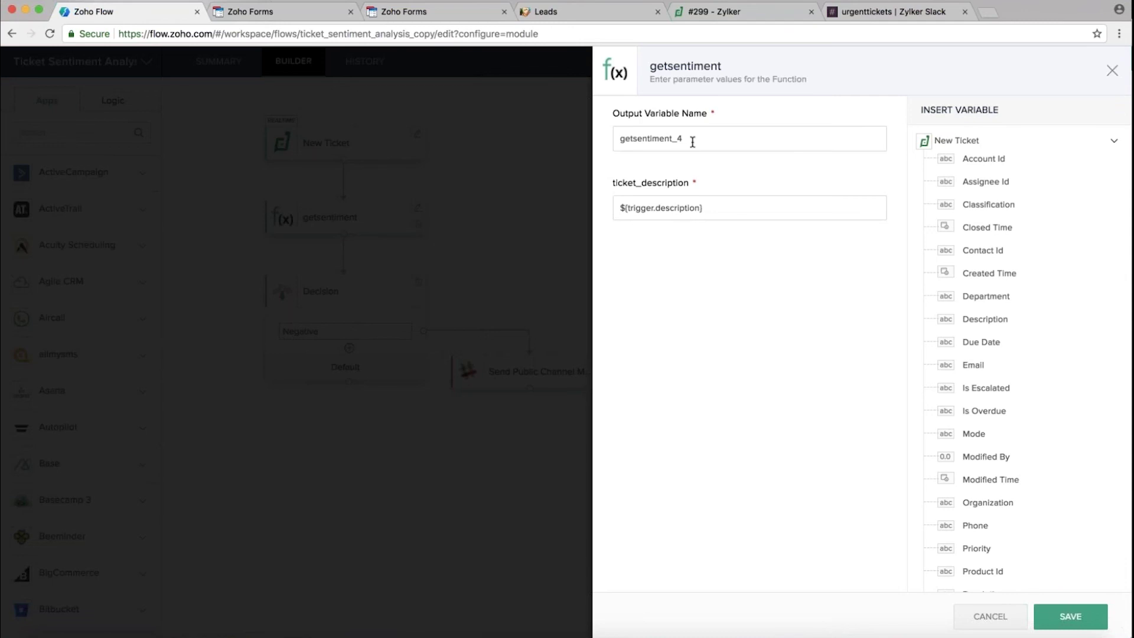
pyautogui.click(1113, 71)
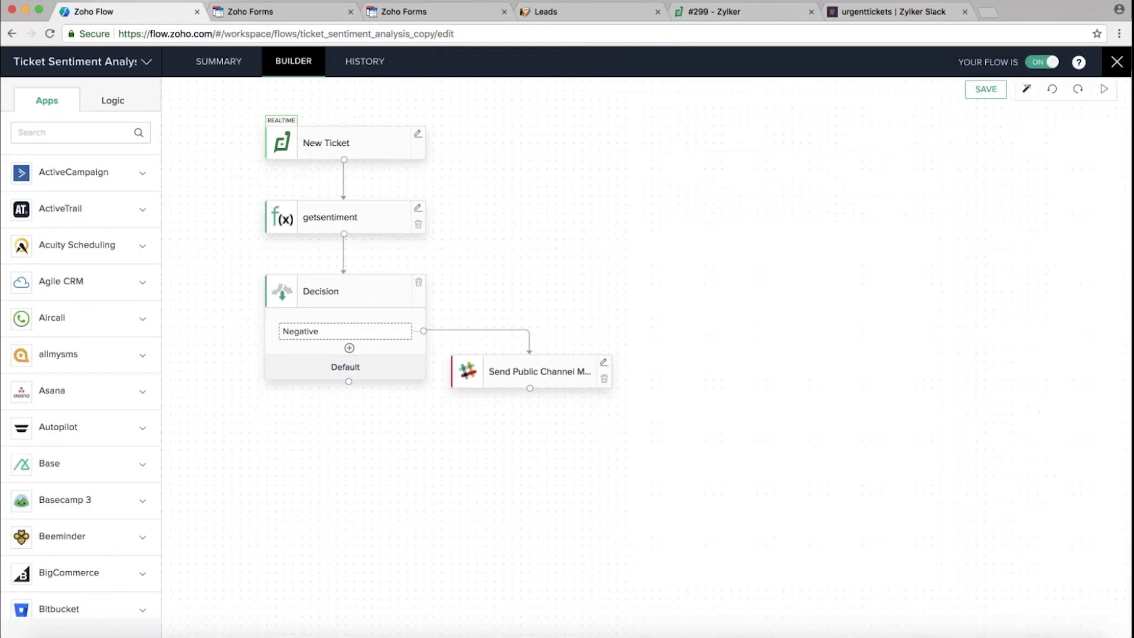
pyautogui.click(118, 214)
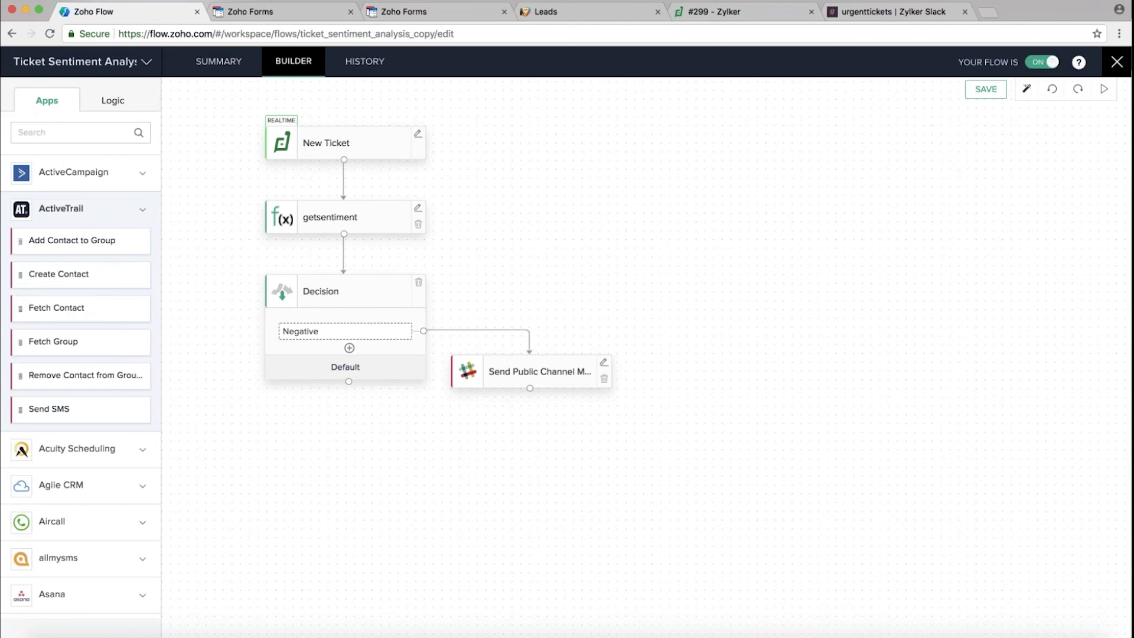
# Expand Custom Functions under Logic to list getsentiment and getsentimentCopy
pyautogui.click(112, 101)
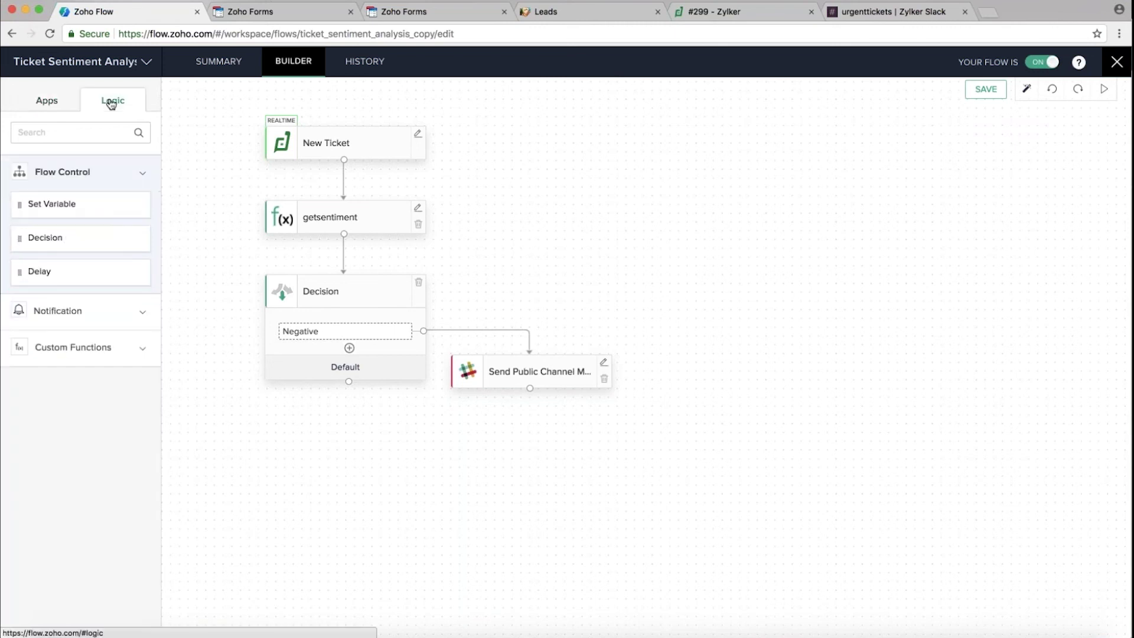
pyautogui.click(118, 346)
pyautogui.scroll(-5, 118, 390)
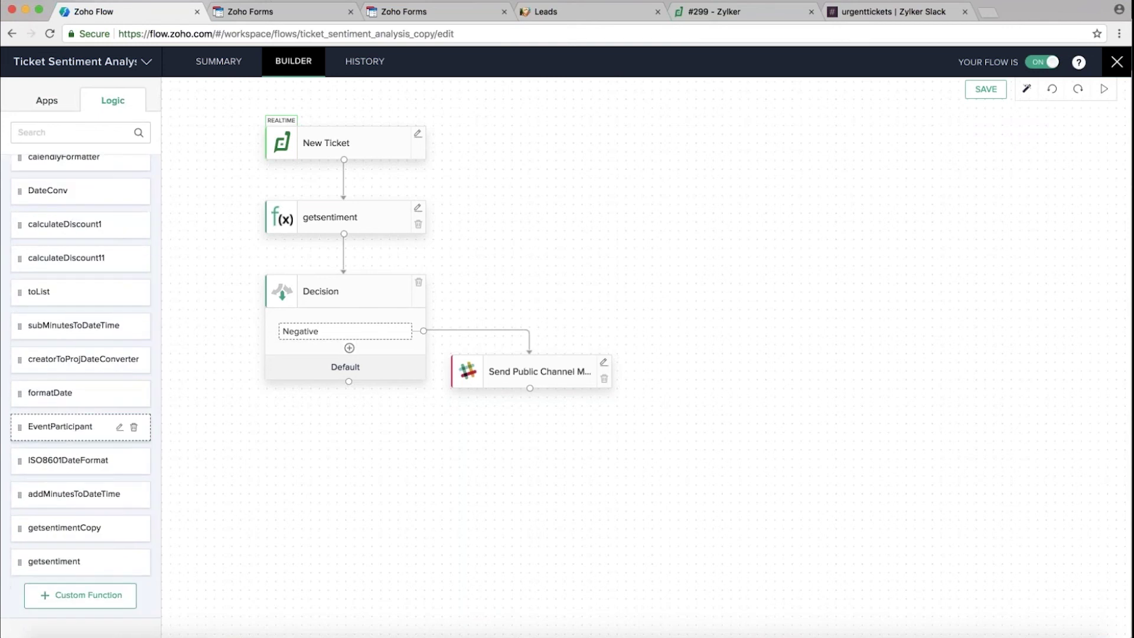
pyautogui.scroll(5, 81, 427)
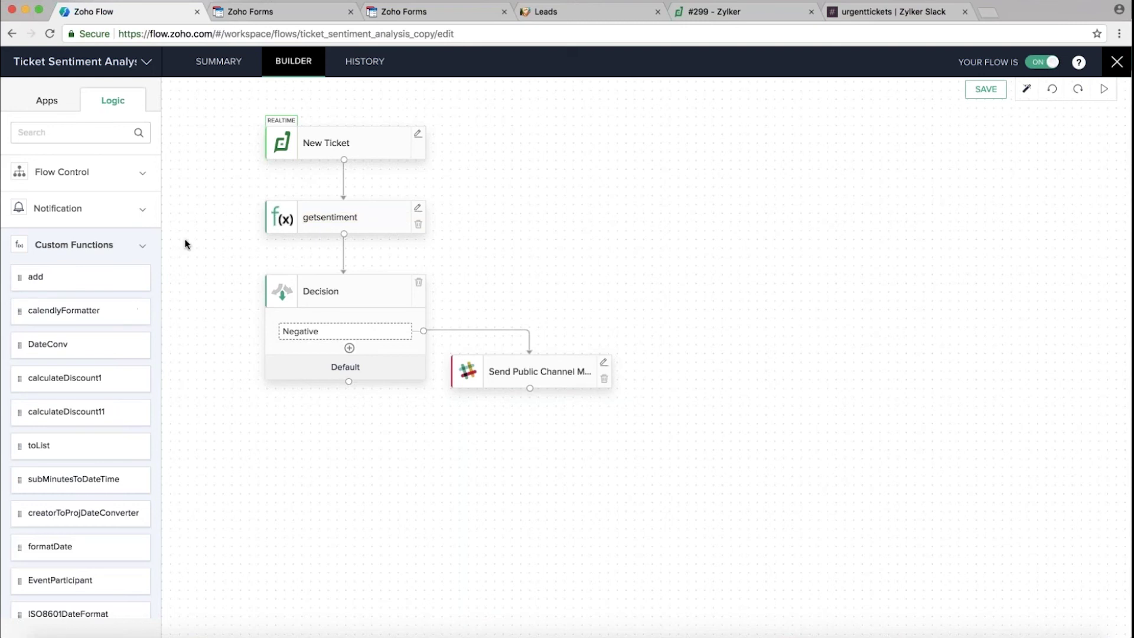
pyautogui.scroll(-3, 106, 585)
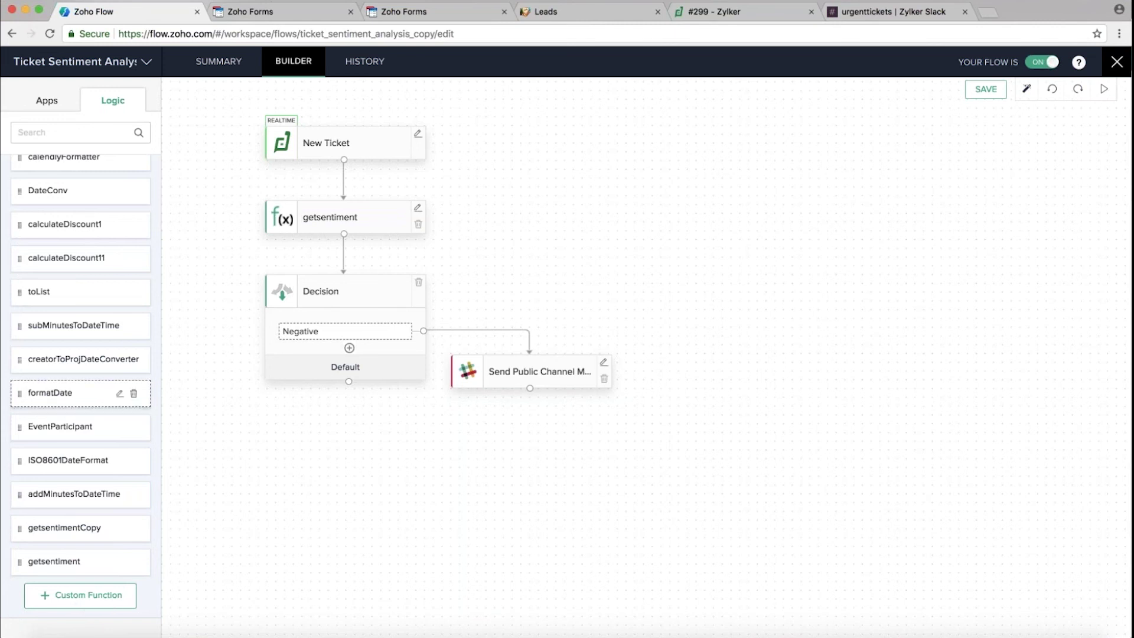
pyautogui.scroll(3, 83, 393)
pyautogui.scroll(2, 82, 381)
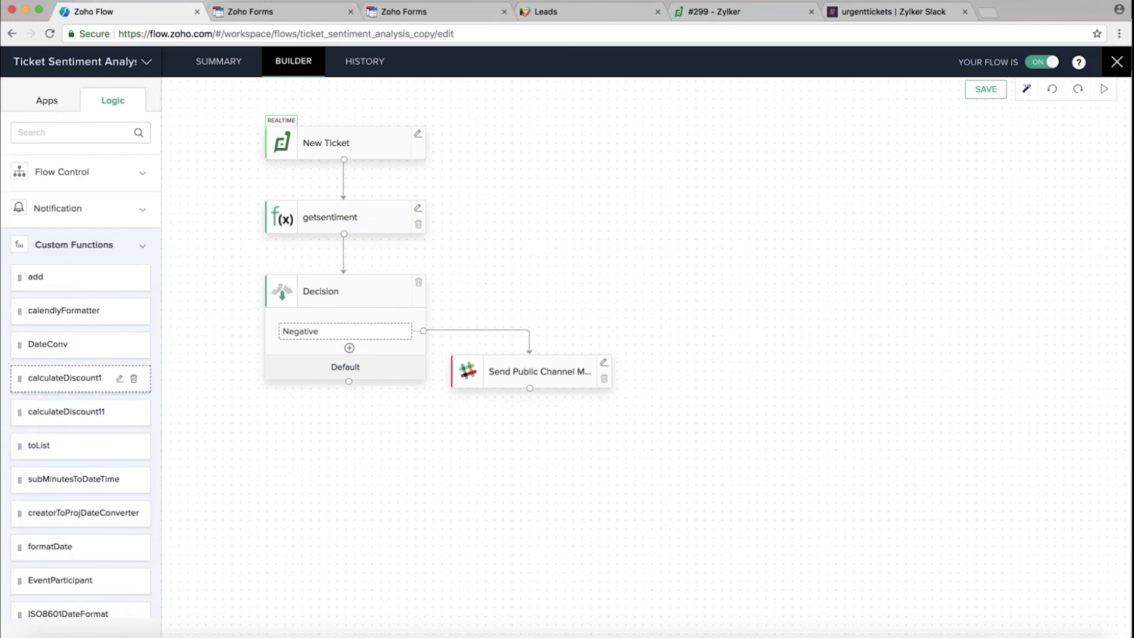
pyautogui.scroll(-3, 83, 384)
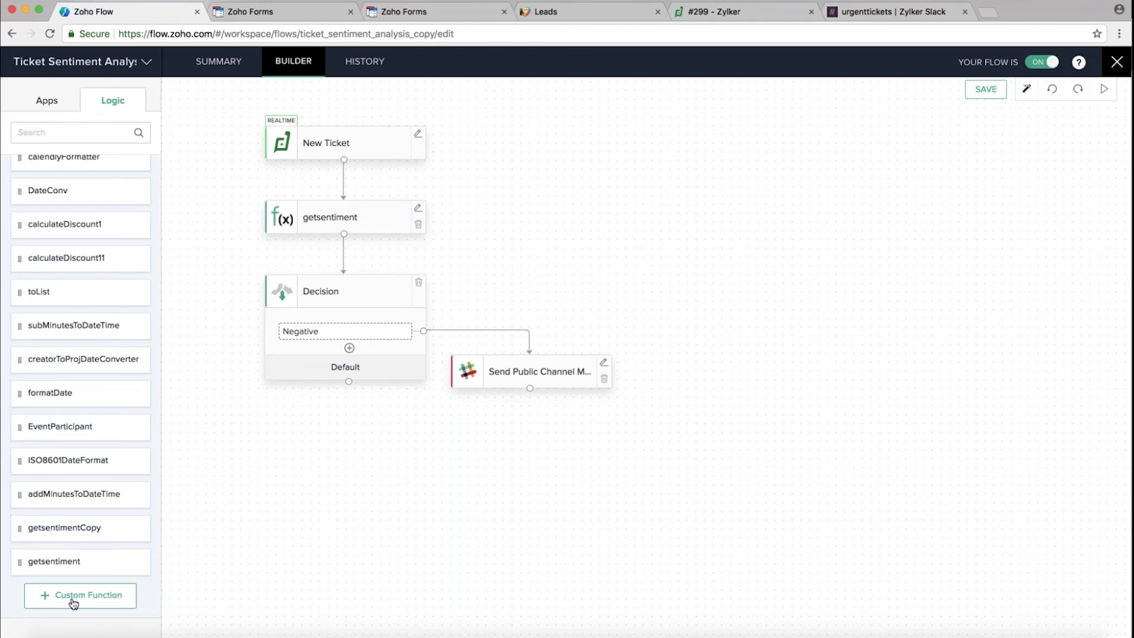
pyautogui.click(72, 600)
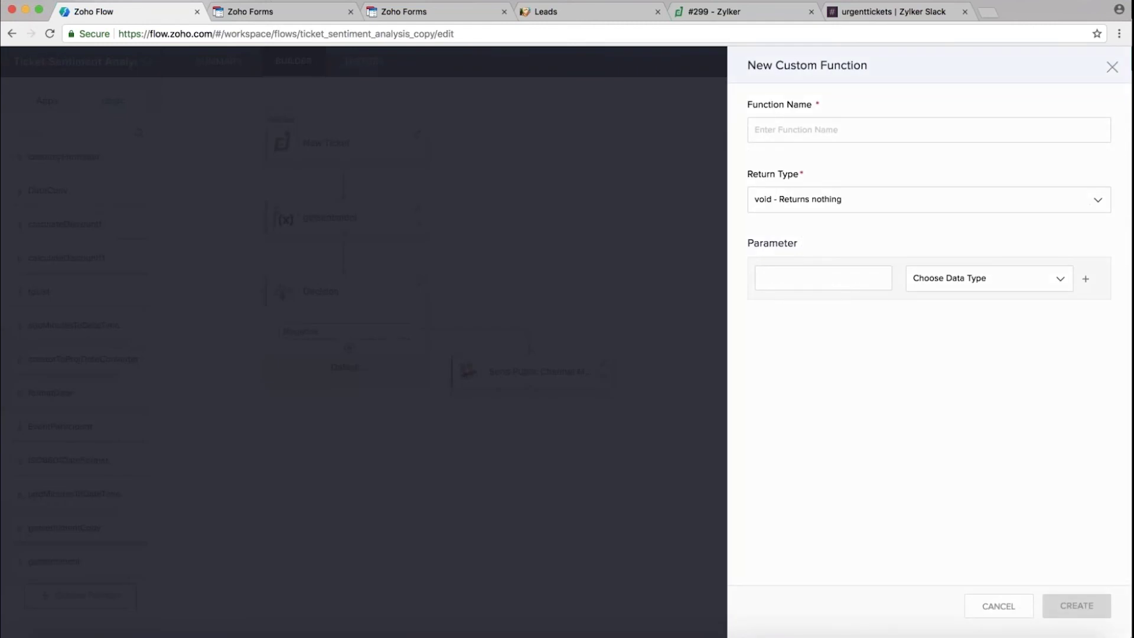
pyautogui.click(869, 202)
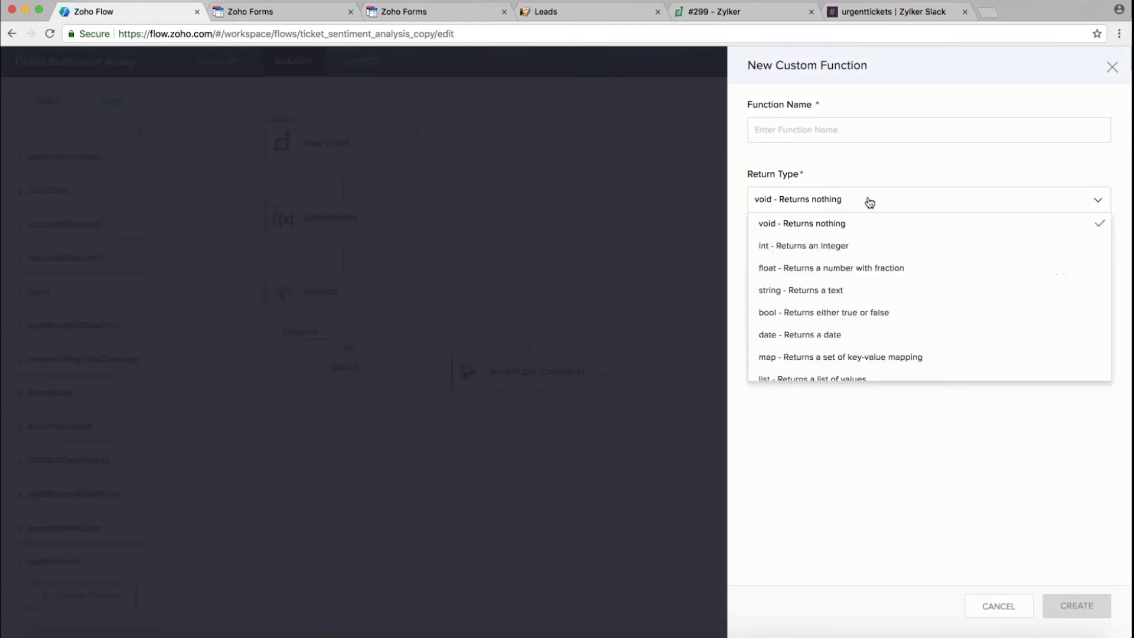
pyautogui.click(881, 420)
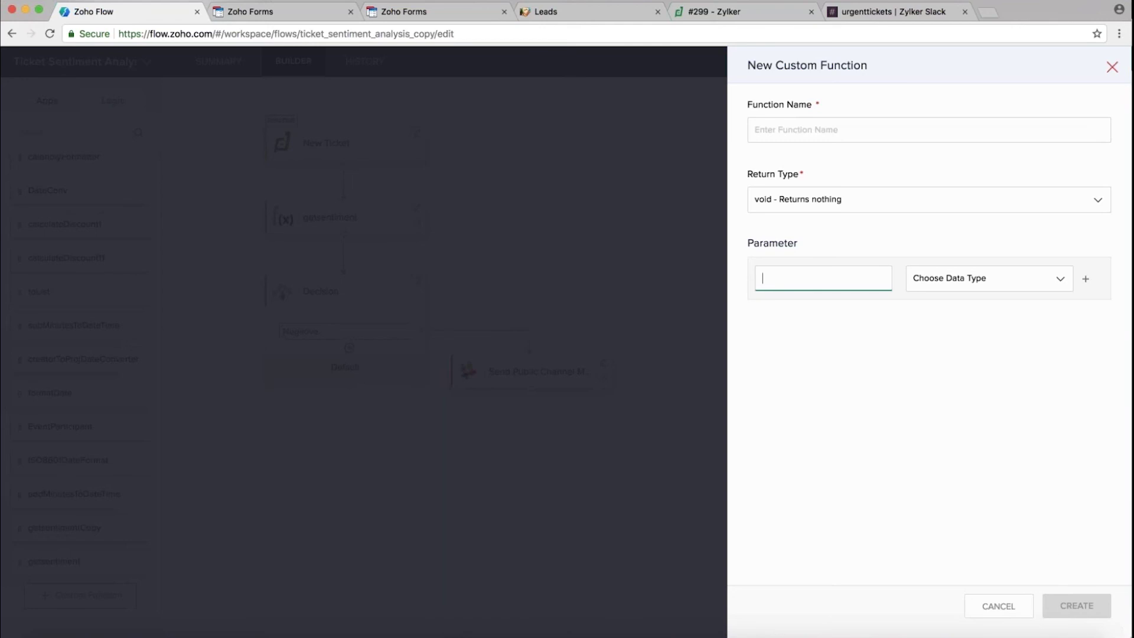
pyautogui.click(1112, 67)
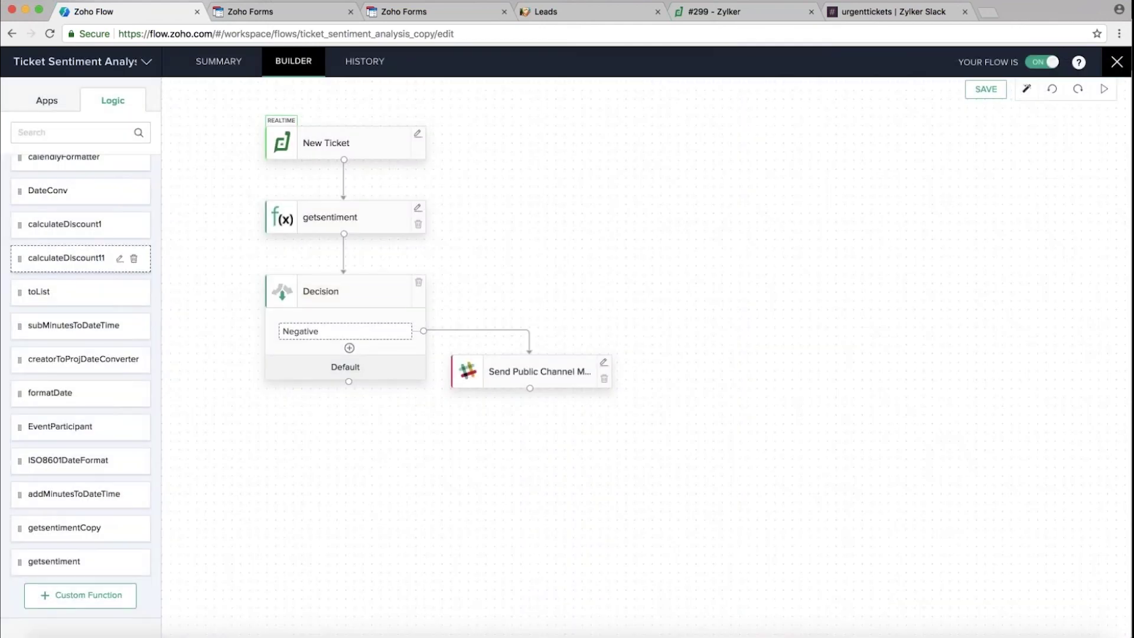
pyautogui.scroll(-5, 127, 446)
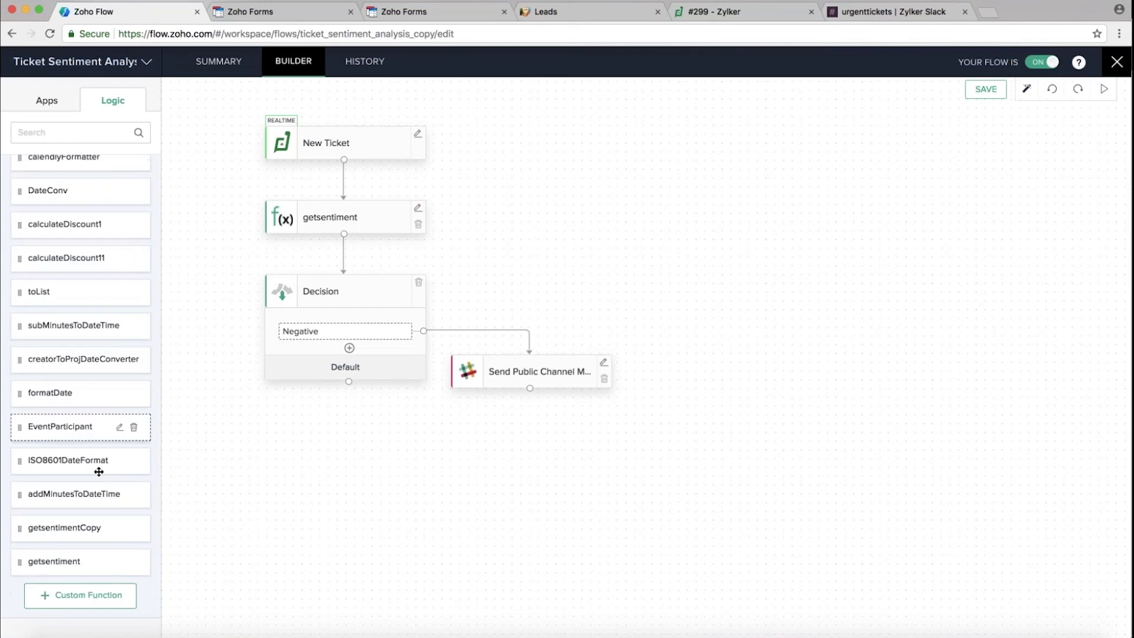
pyautogui.click(119, 562)
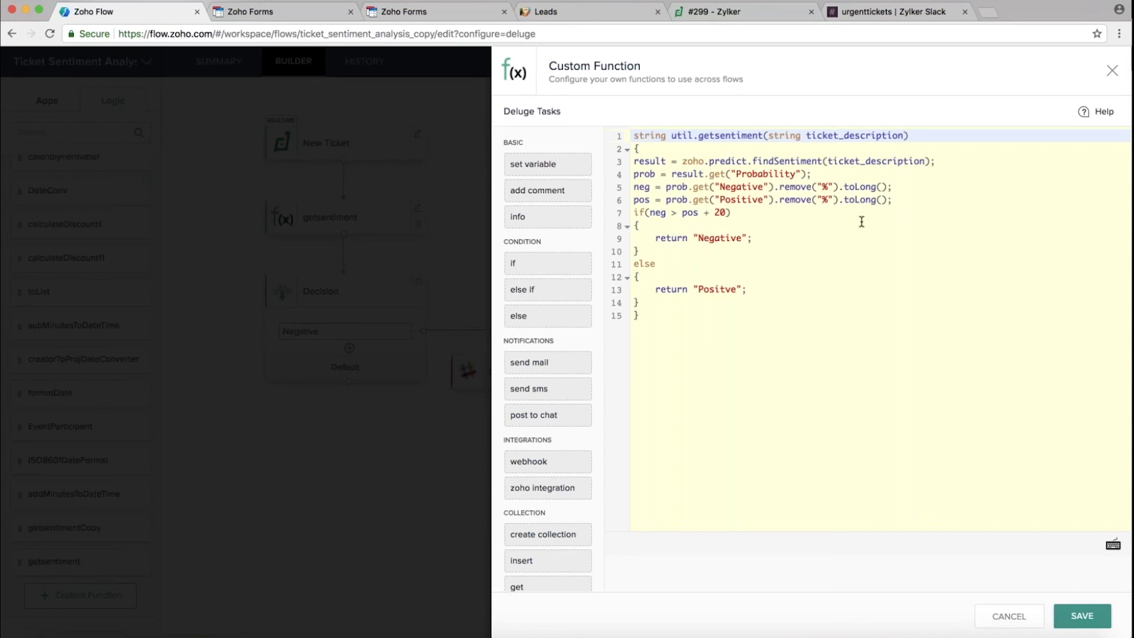
pyautogui.click(1112, 71)
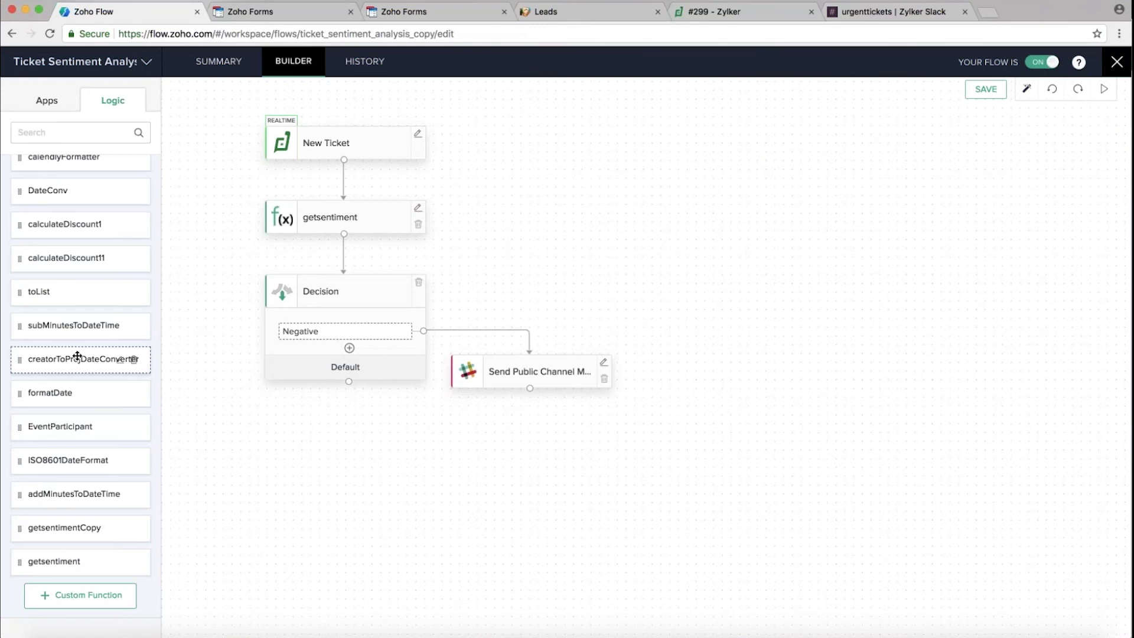
# Review the Negative branch's condition settings
pyautogui.scroll(3, 77, 356)
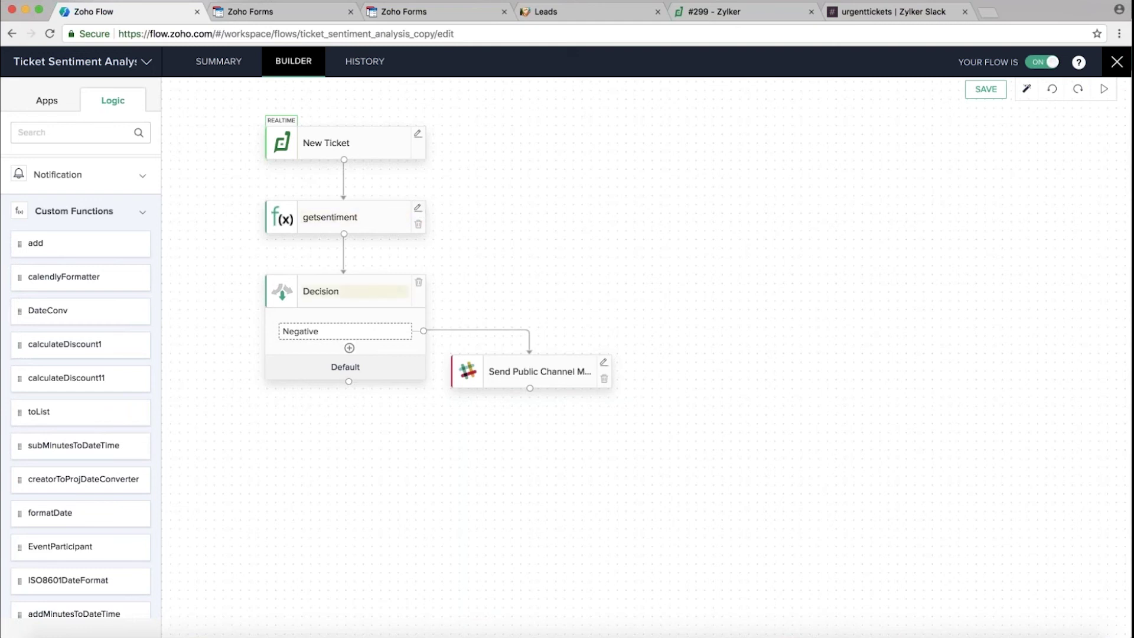
pyautogui.click(390, 331)
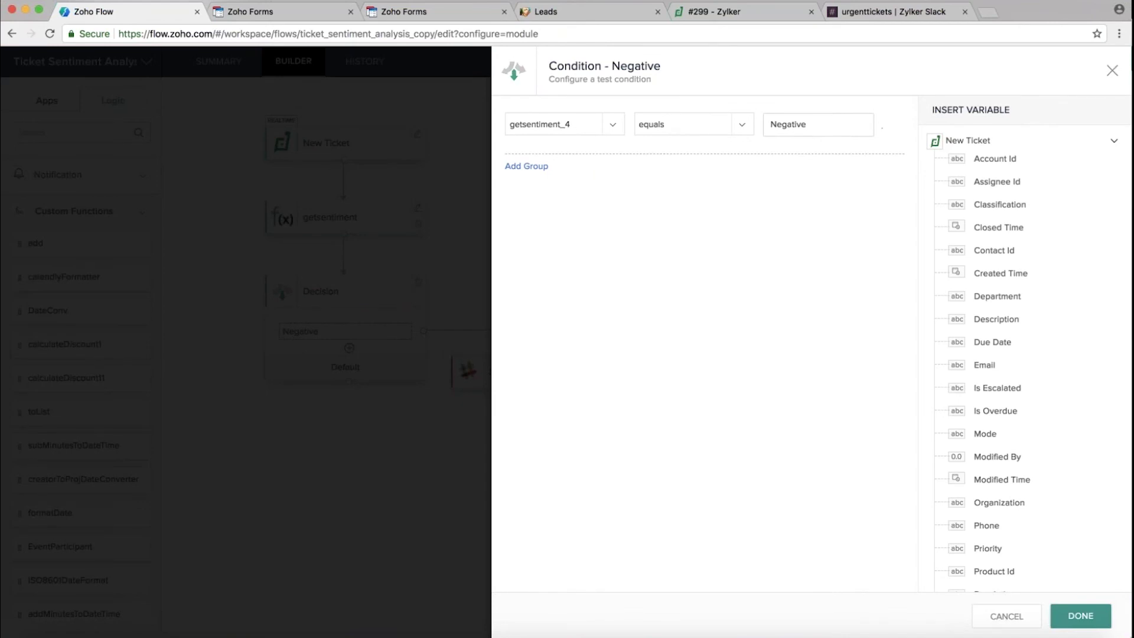
pyautogui.click(1113, 70)
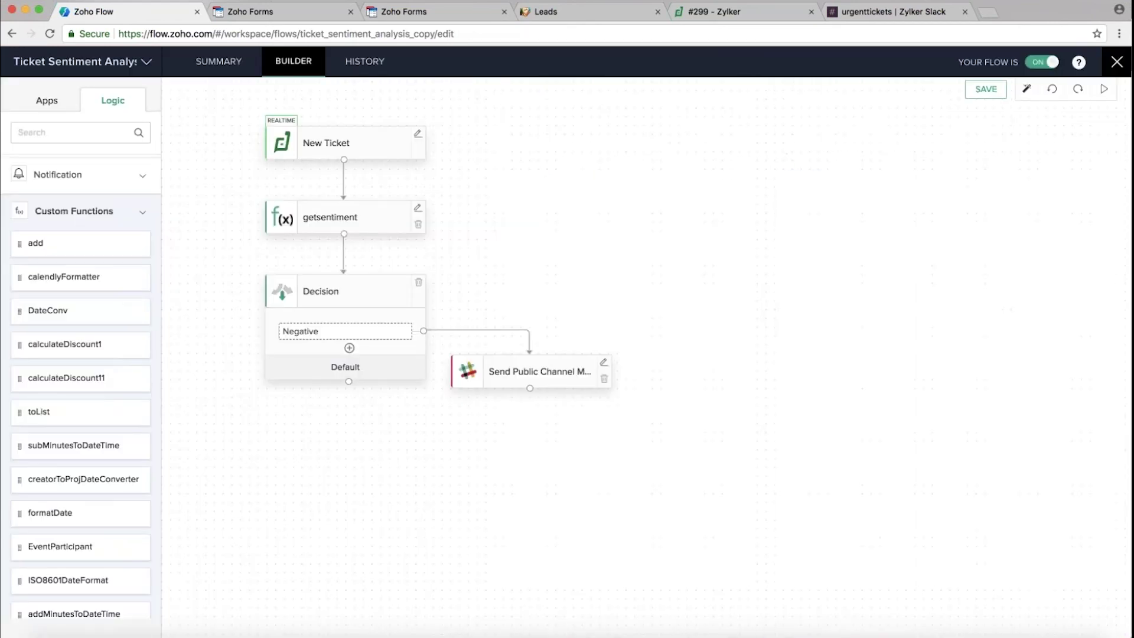
# Check the Slack step posting 'Irate customer' alerts to urgenttickets, then go to the Zoho Desk ticket
pyautogui.click(603, 362)
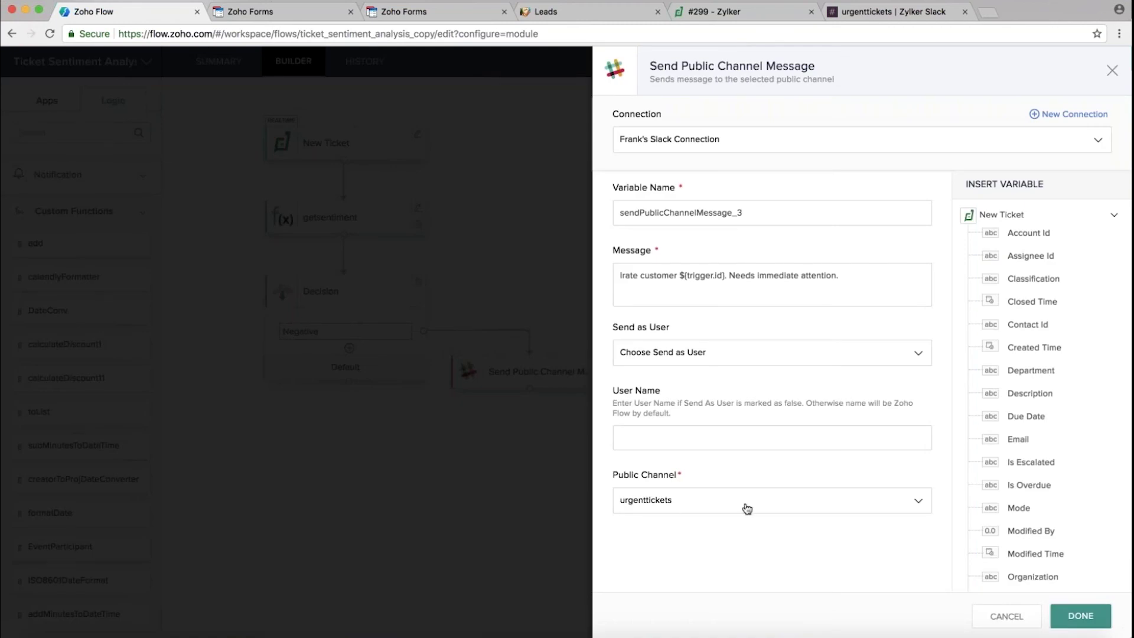
pyautogui.click(1113, 72)
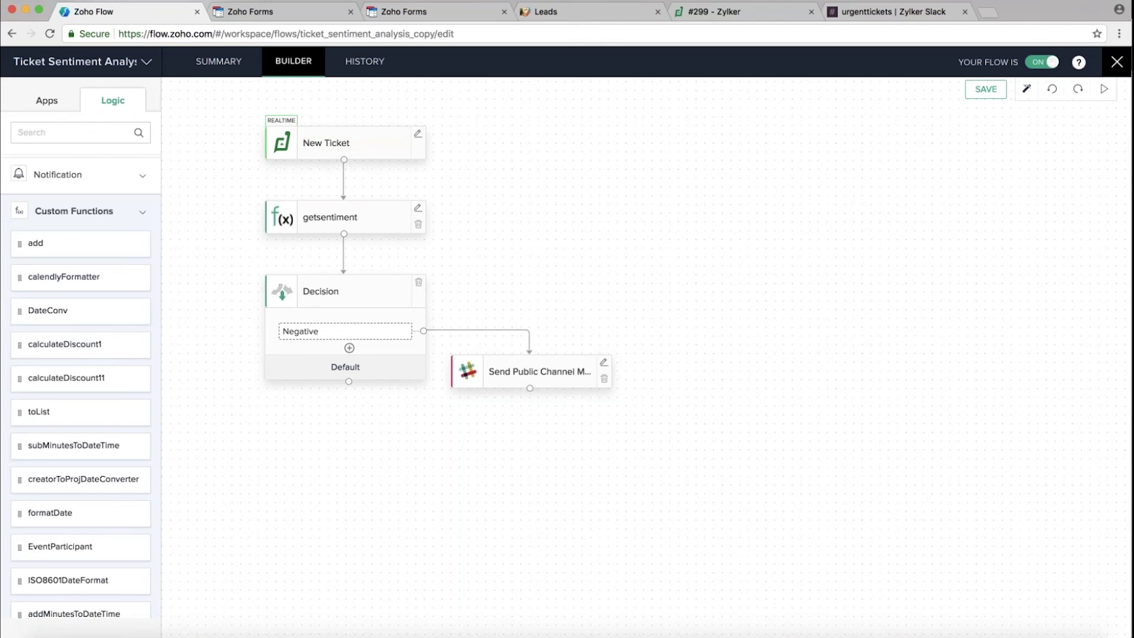
pyautogui.click(732, 9)
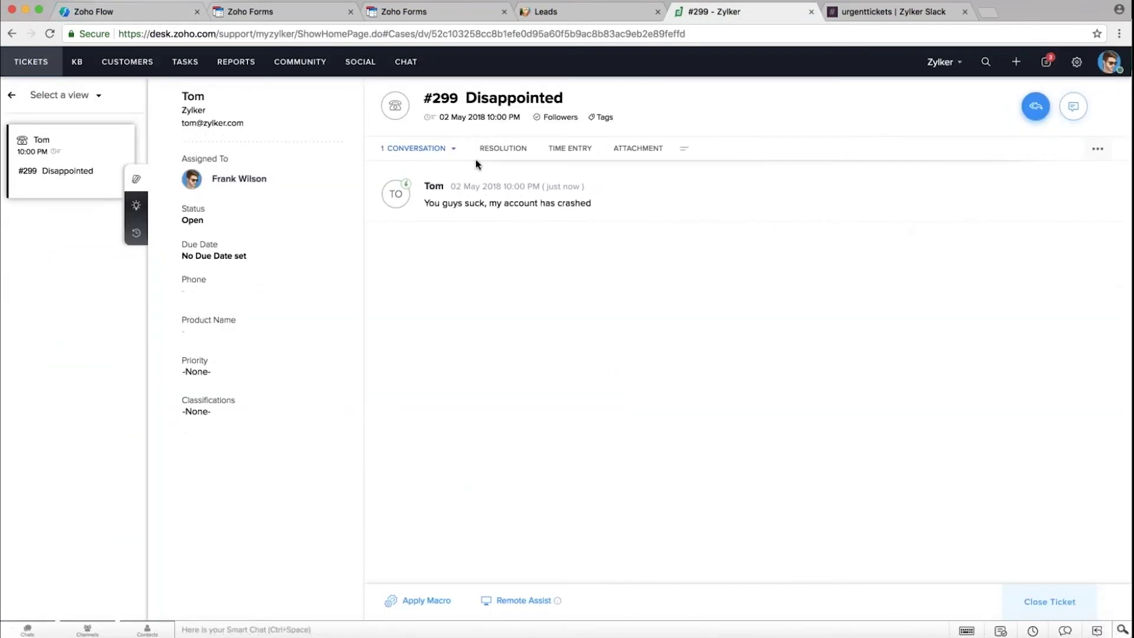
# Start a new Zoho Desk ticket for the suggested contact with subject 'Disappointed'
pyautogui.click(1016, 62)
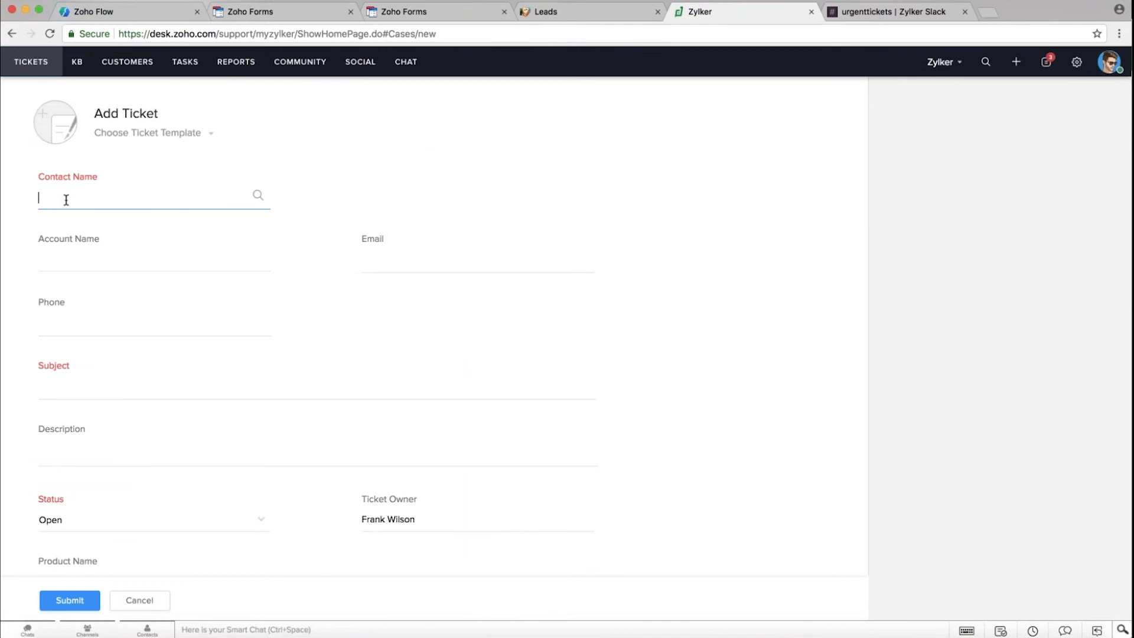
pyautogui.write('tom')
pyautogui.click(98, 234)
pyautogui.click(53, 384)
pyautogui.click(51, 390)
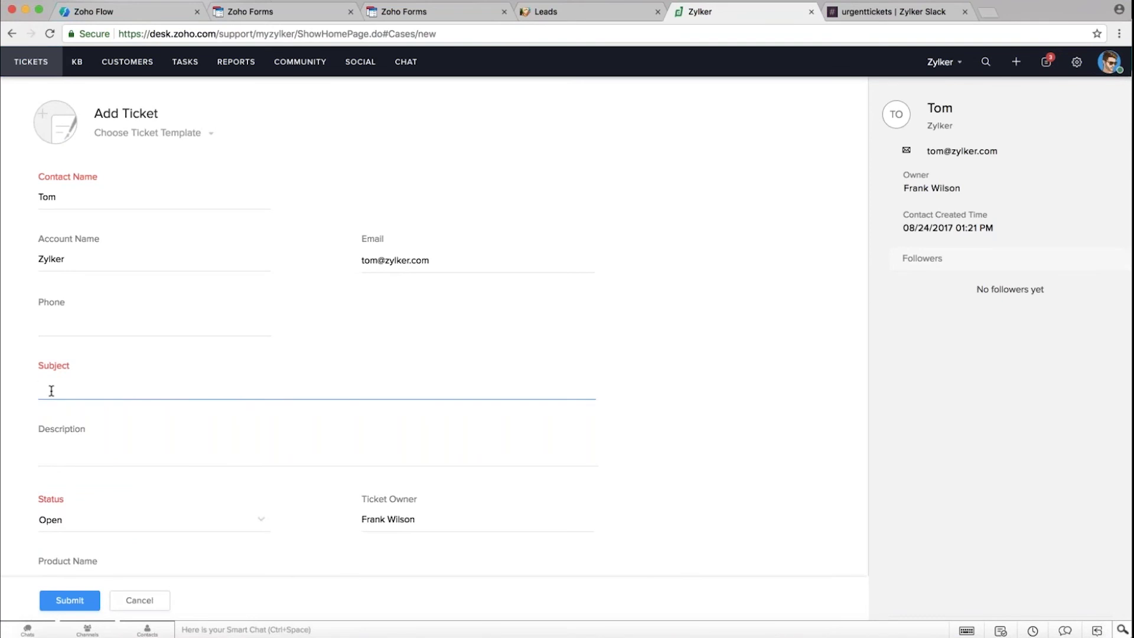
pyautogui.write('Disappointed')
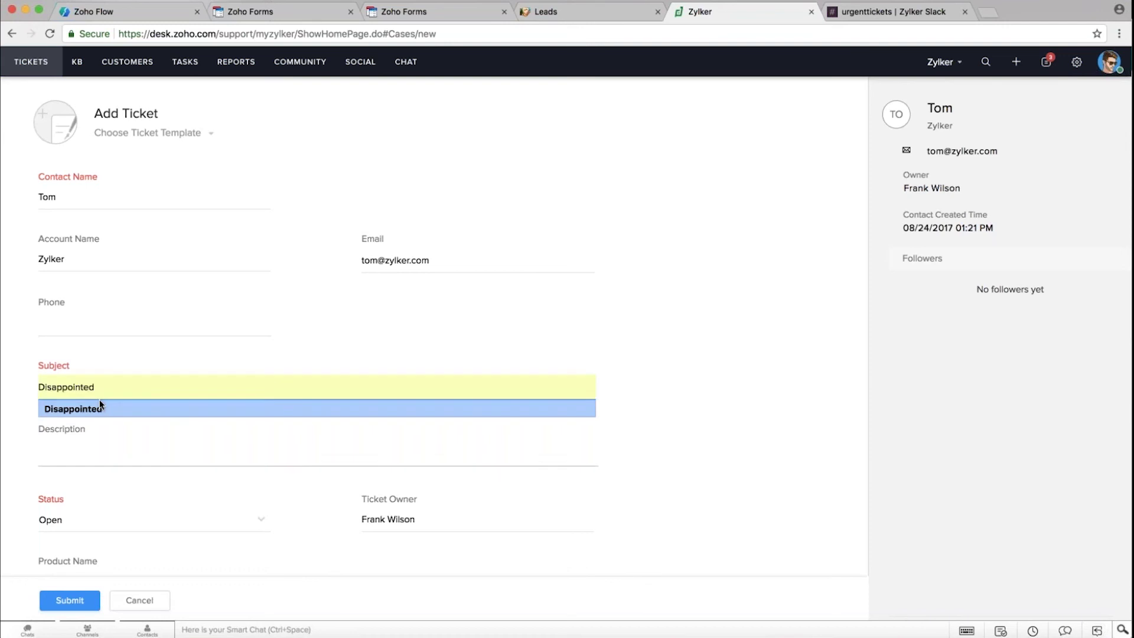
pyautogui.click(101, 408)
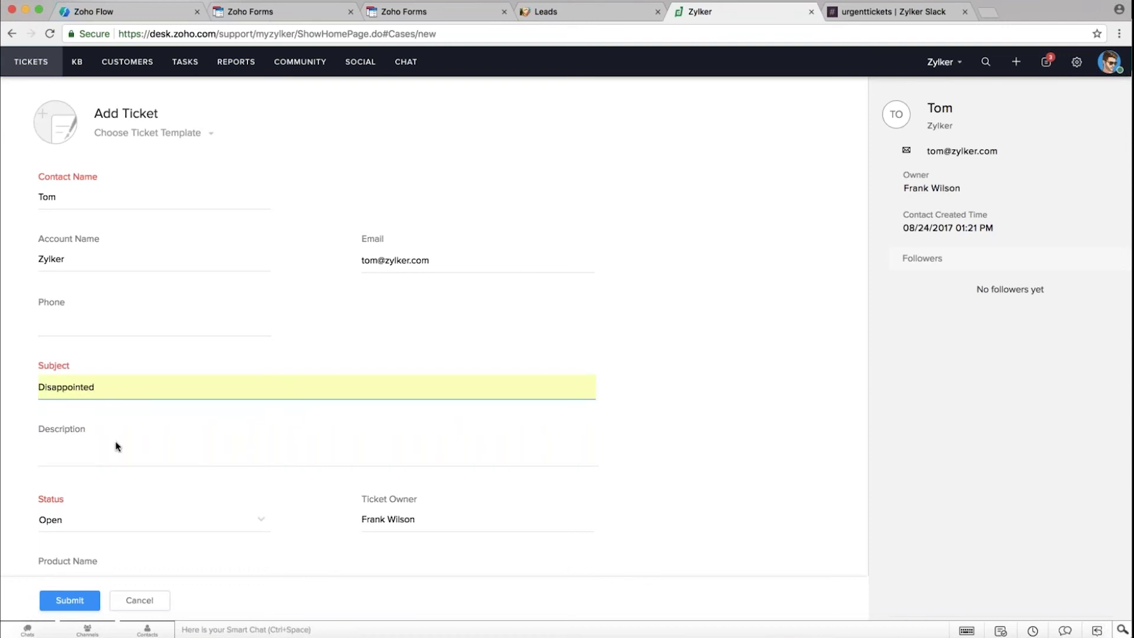
# Add the description 'You guys suck, my account has crashed', submit ticket #300, and return to Zoho Flow
pyautogui.click(55, 457)
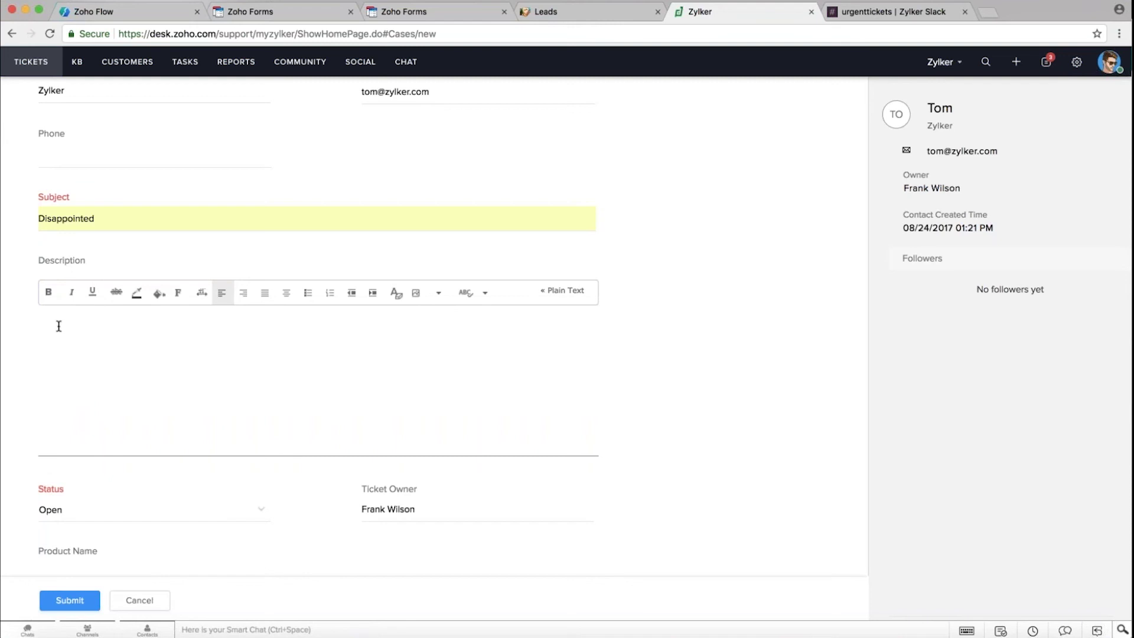
pyautogui.write('You guys suck, my account has crashed')
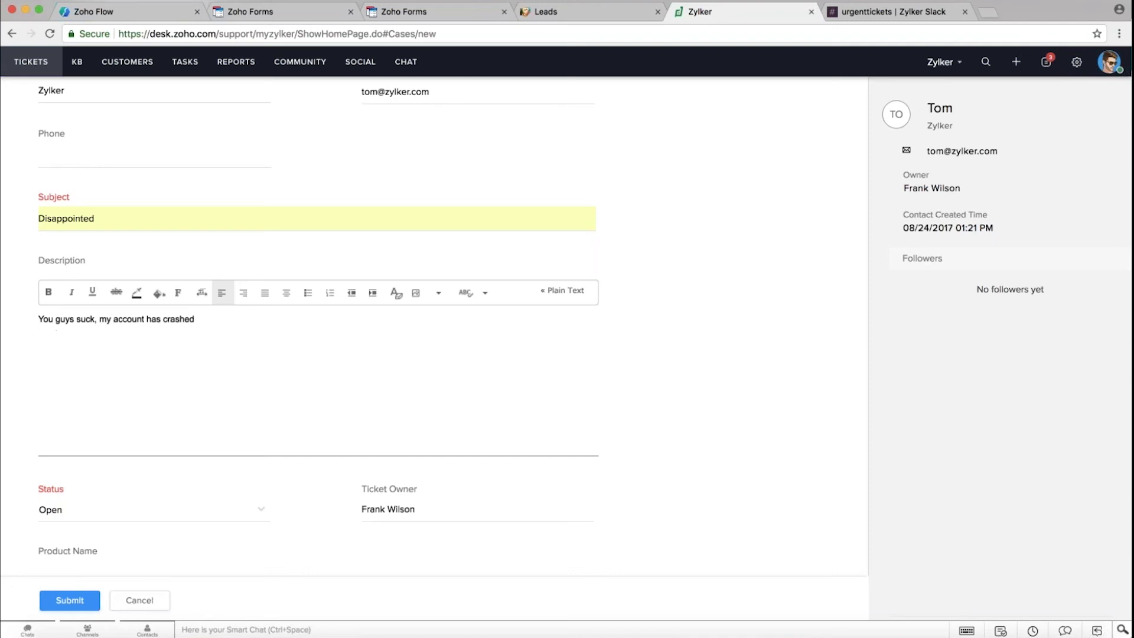
pyautogui.click(64, 603)
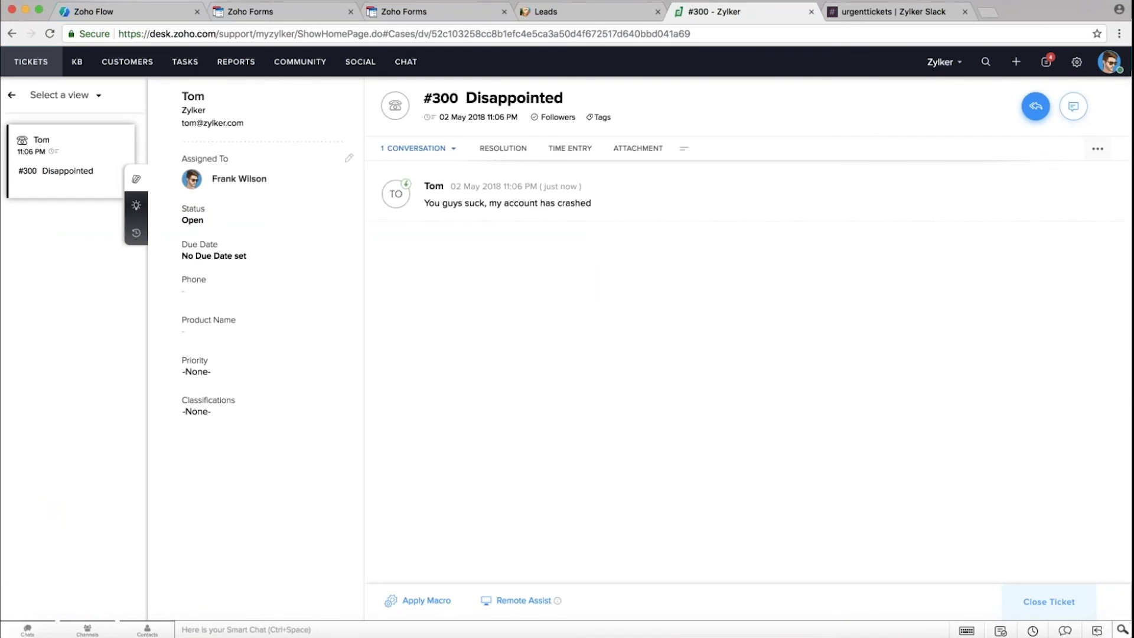
pyautogui.click(139, 12)
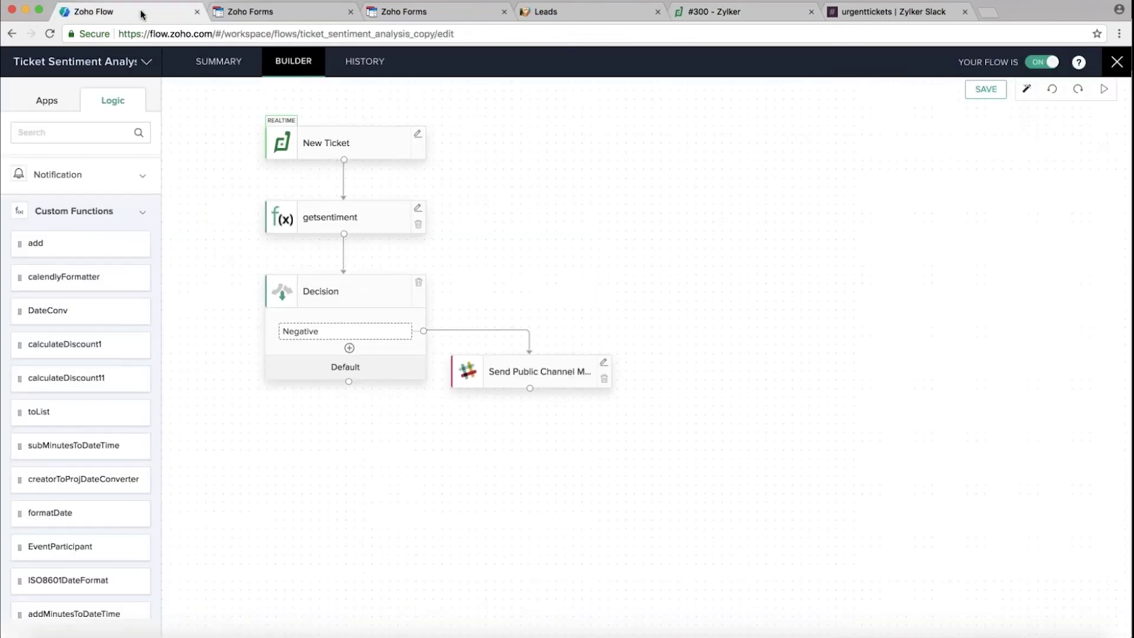
# Open the 11:06:54 PM run in history and check the Decision step's input and Negative result
pyautogui.click(365, 62)
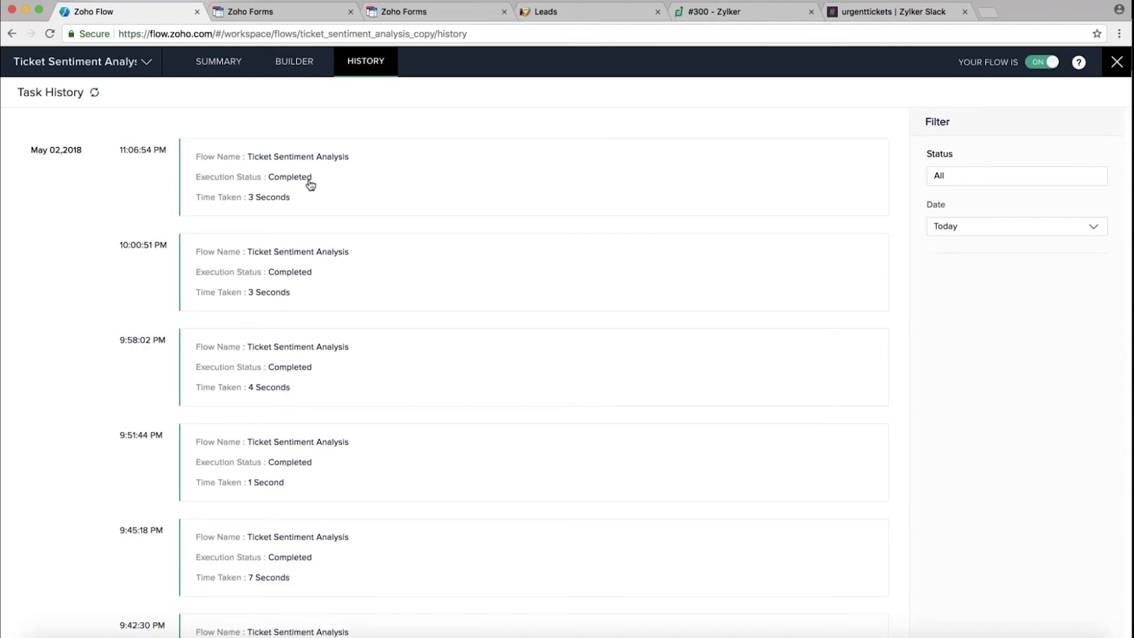
pyautogui.click(309, 182)
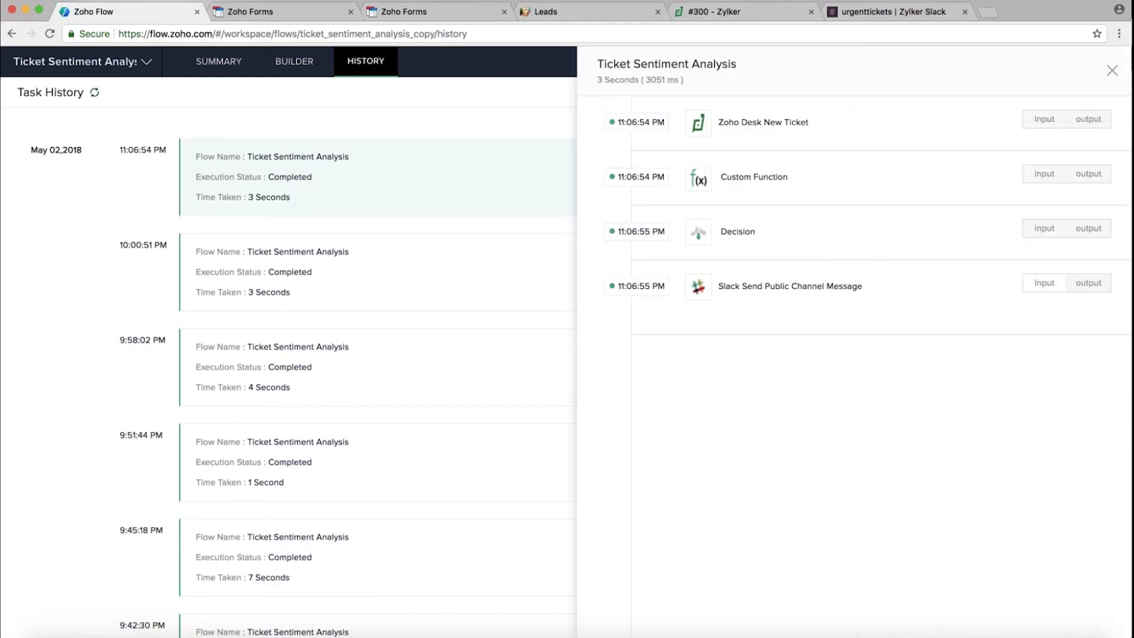
pyautogui.click(1054, 230)
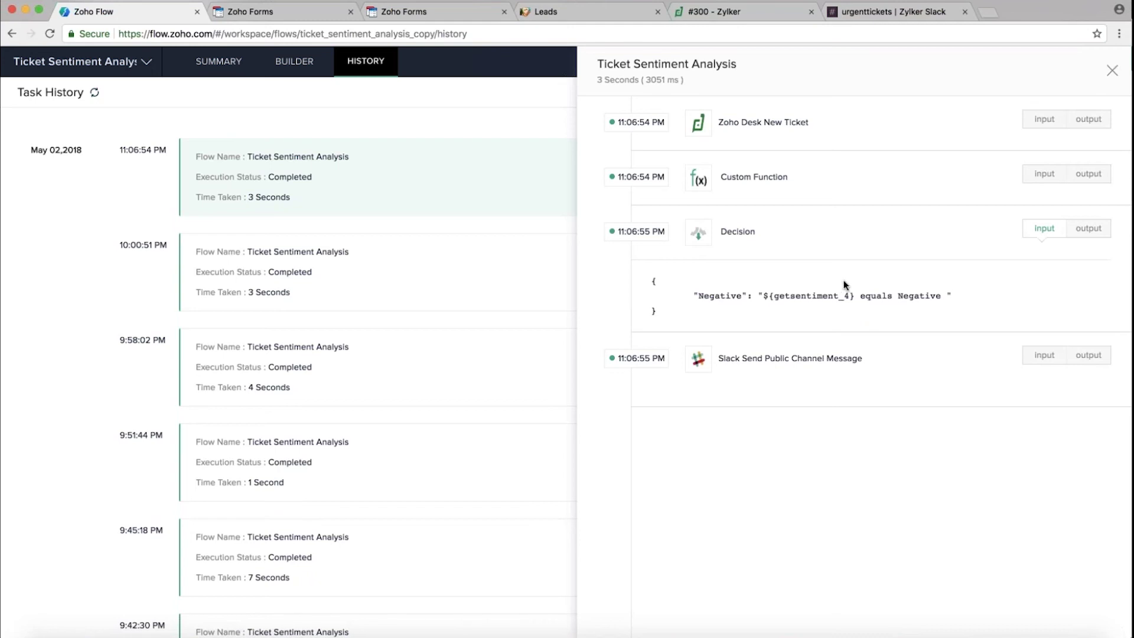
pyautogui.scroll(5, 844, 285)
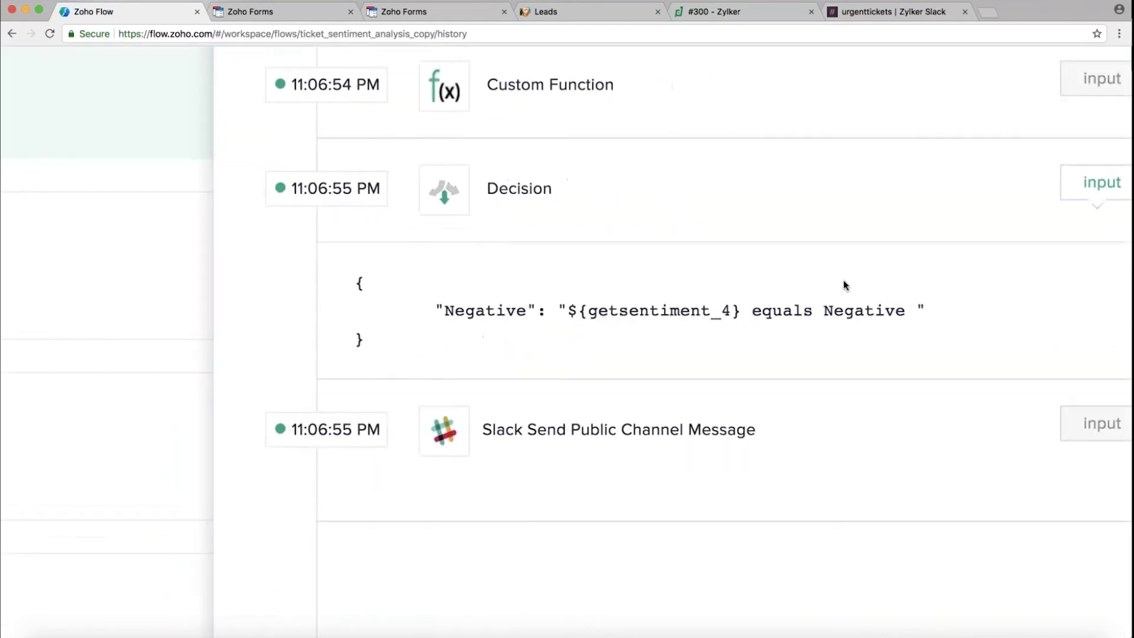
pyautogui.hscroll(2, 843, 286)
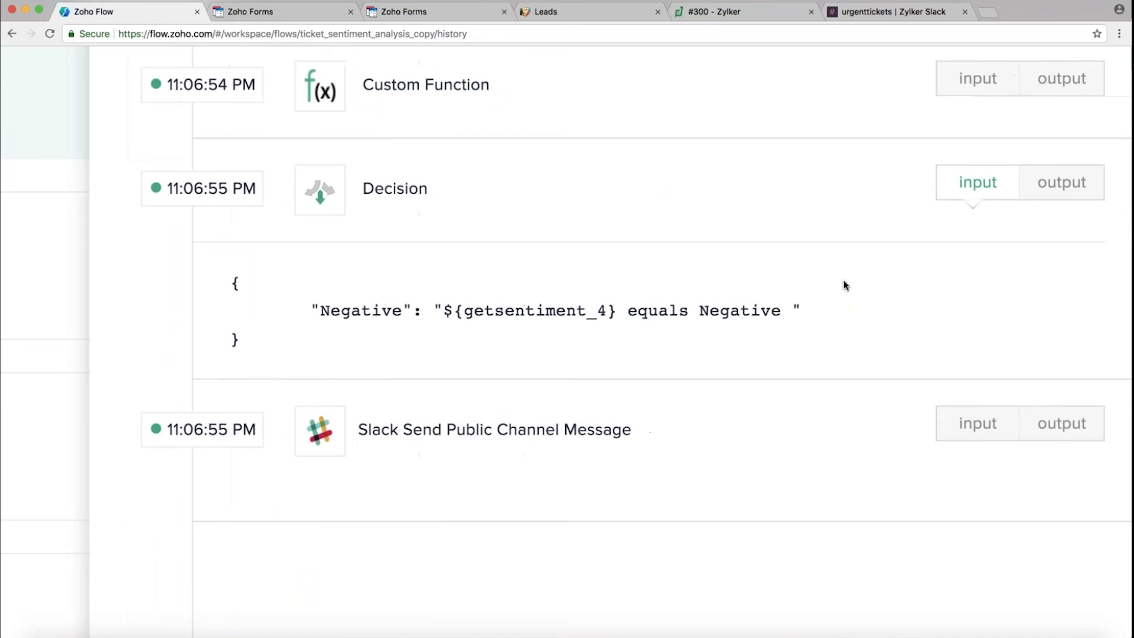
pyautogui.click(1049, 191)
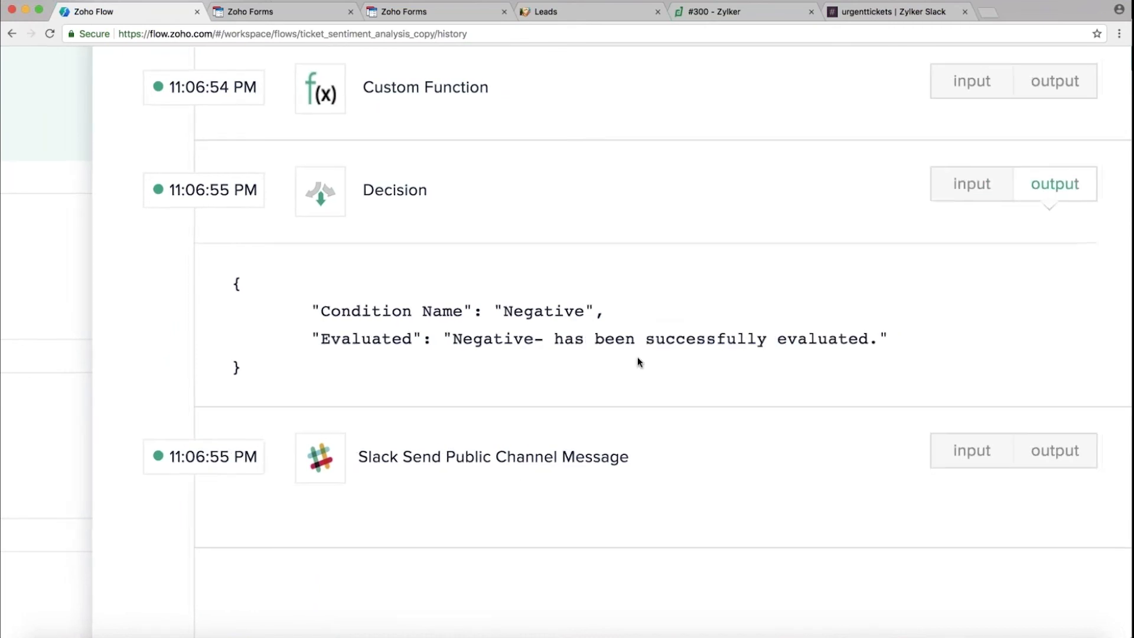
pyautogui.hscroll(5, 637, 356)
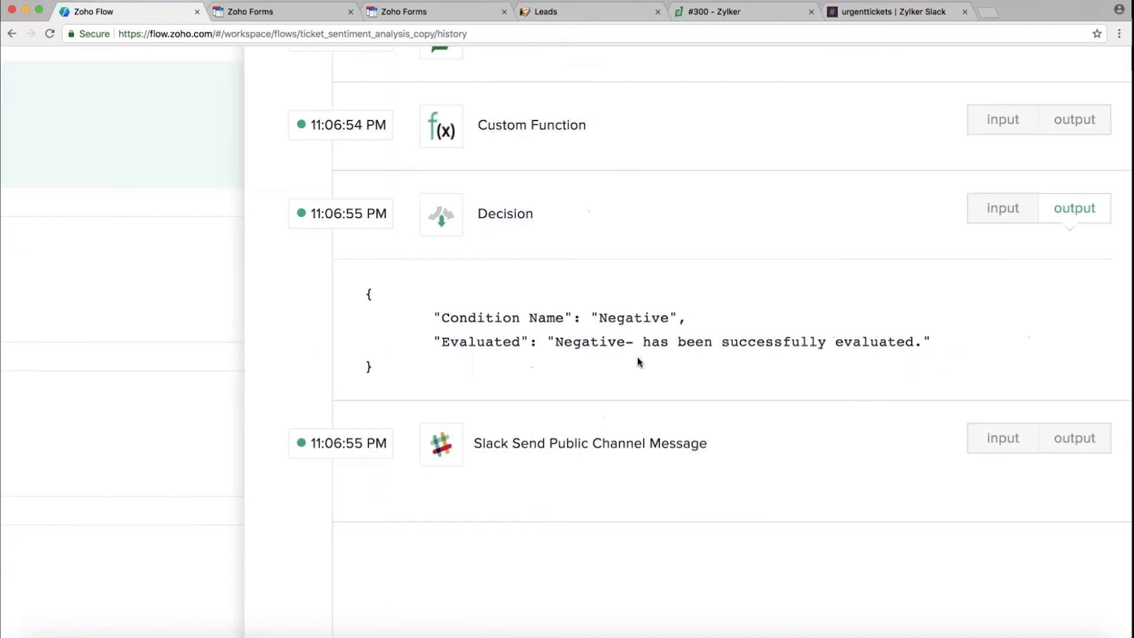
# Inspect the Slack step's message input and response output, reset zoom, and switch to Slack
pyautogui.click(991, 438)
pyautogui.scroll(-2, 801, 508)
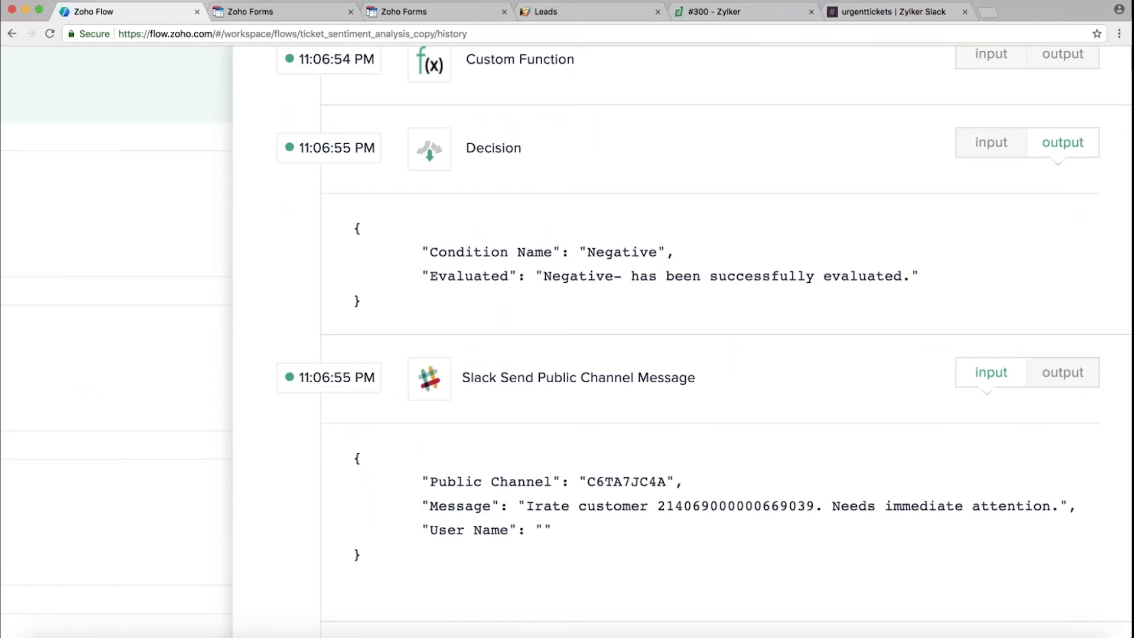
pyautogui.click(1058, 378)
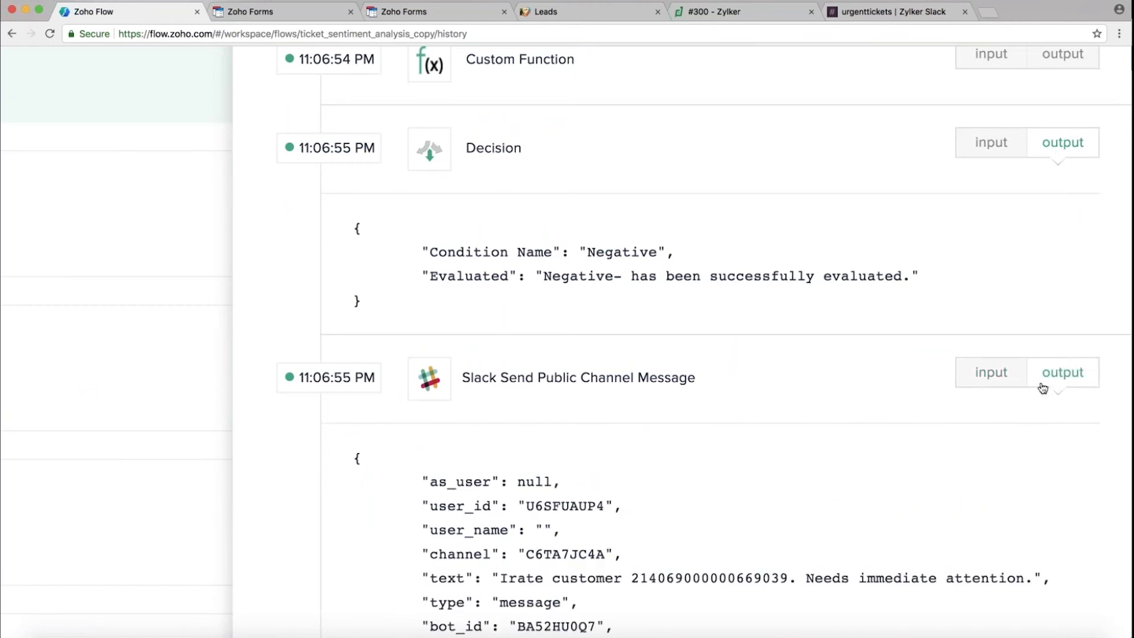
pyautogui.hotkey('ctrl', '0')
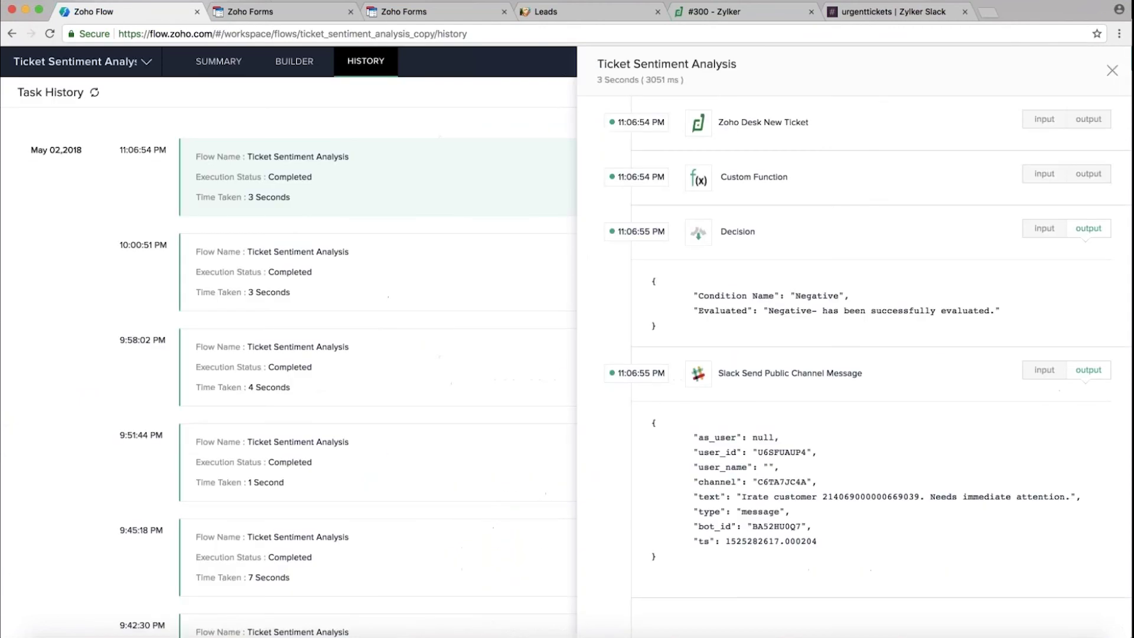
pyautogui.click(876, 11)
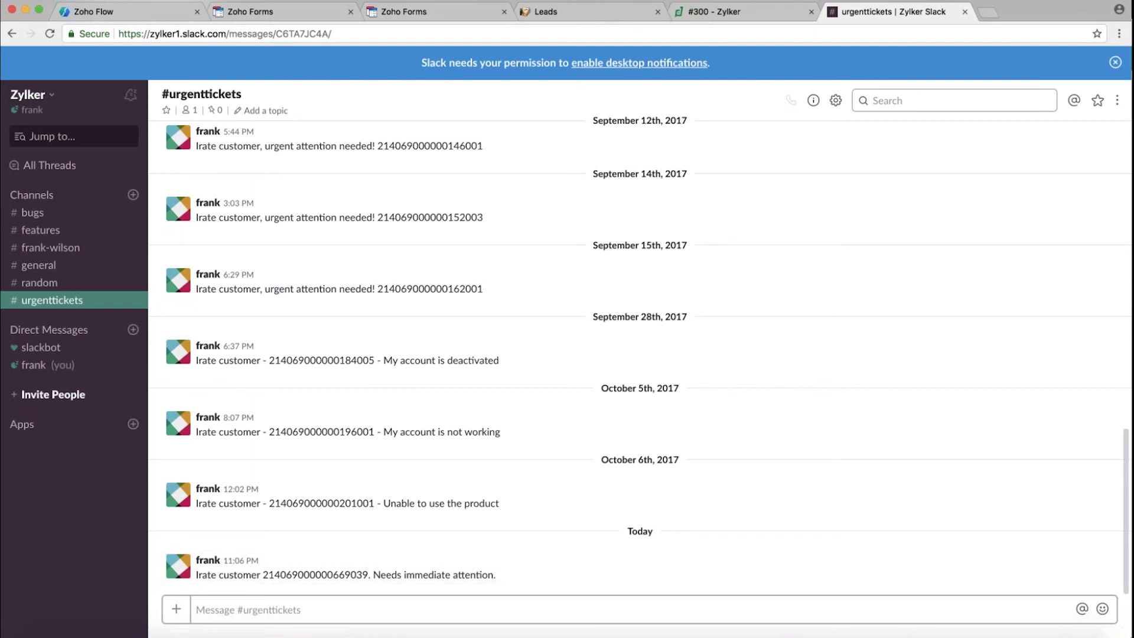
# Close the run details and the flow to return to the My Flows list
pyautogui.click(126, 18)
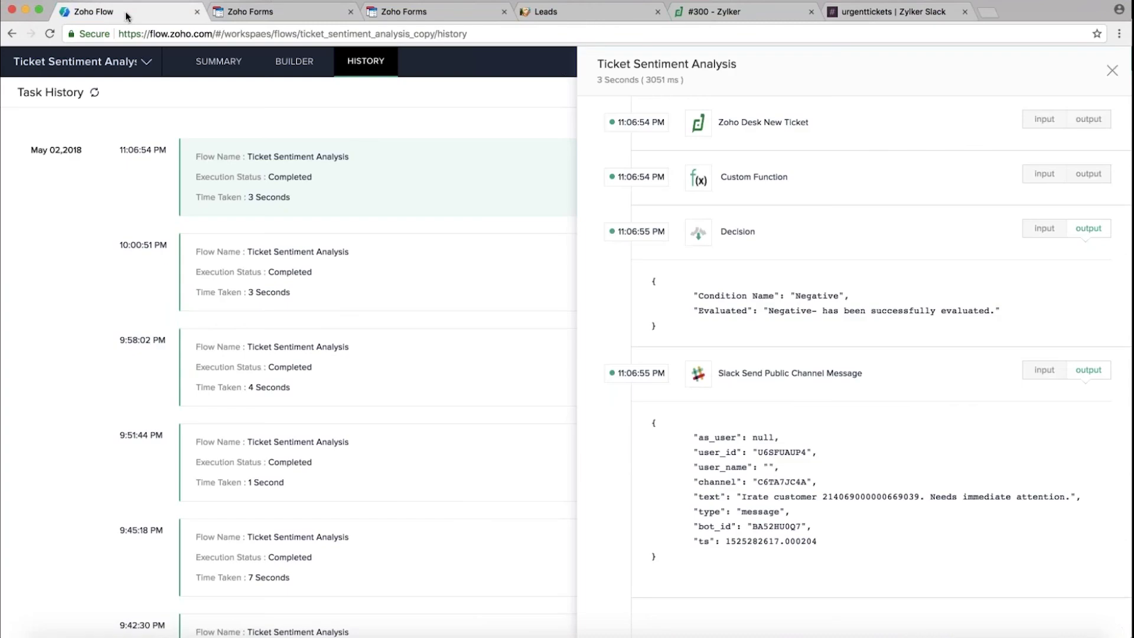
pyautogui.click(1113, 71)
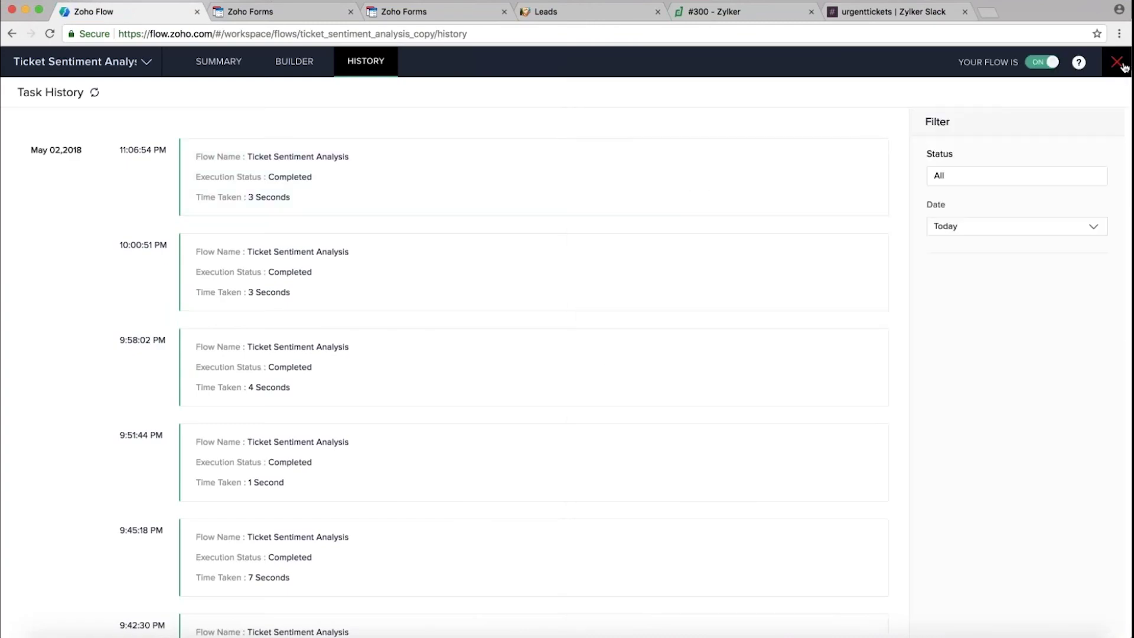
pyautogui.click(1118, 65)
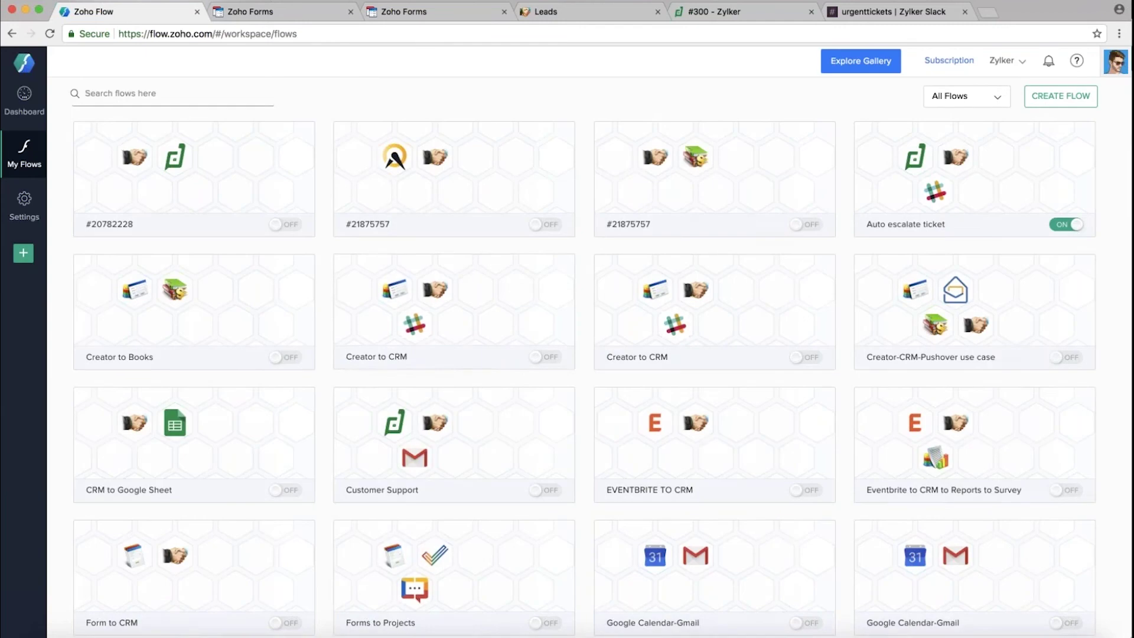
# Check Slack's #urgenttickets and #general alerts, then go back to Zoho Flow's flow list
pyautogui.click(861, 12)
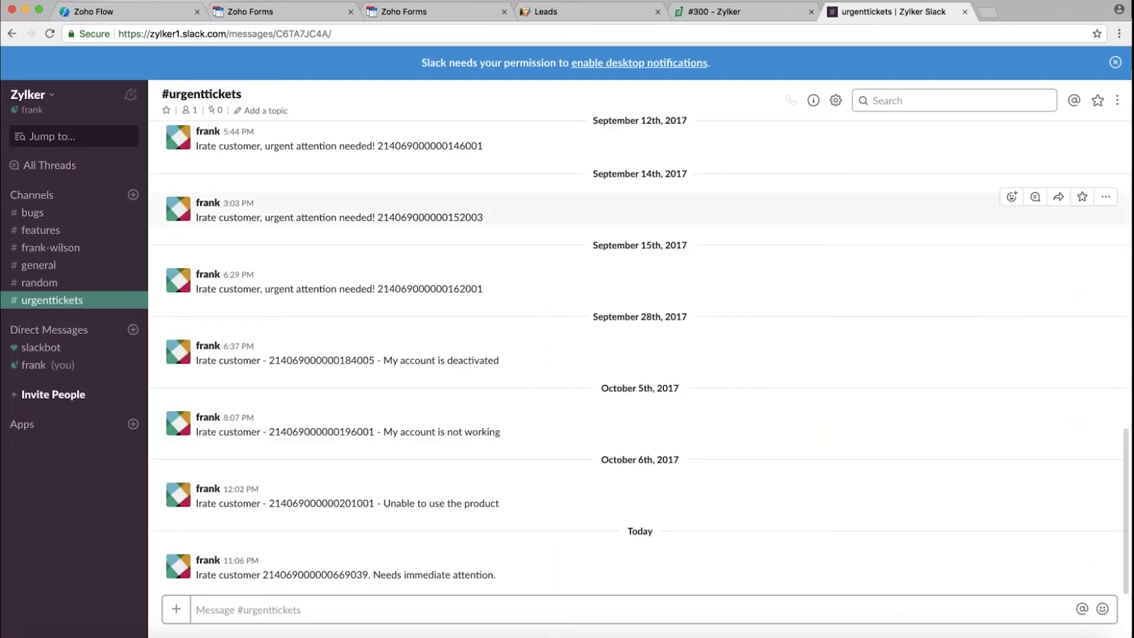
pyautogui.click(40, 265)
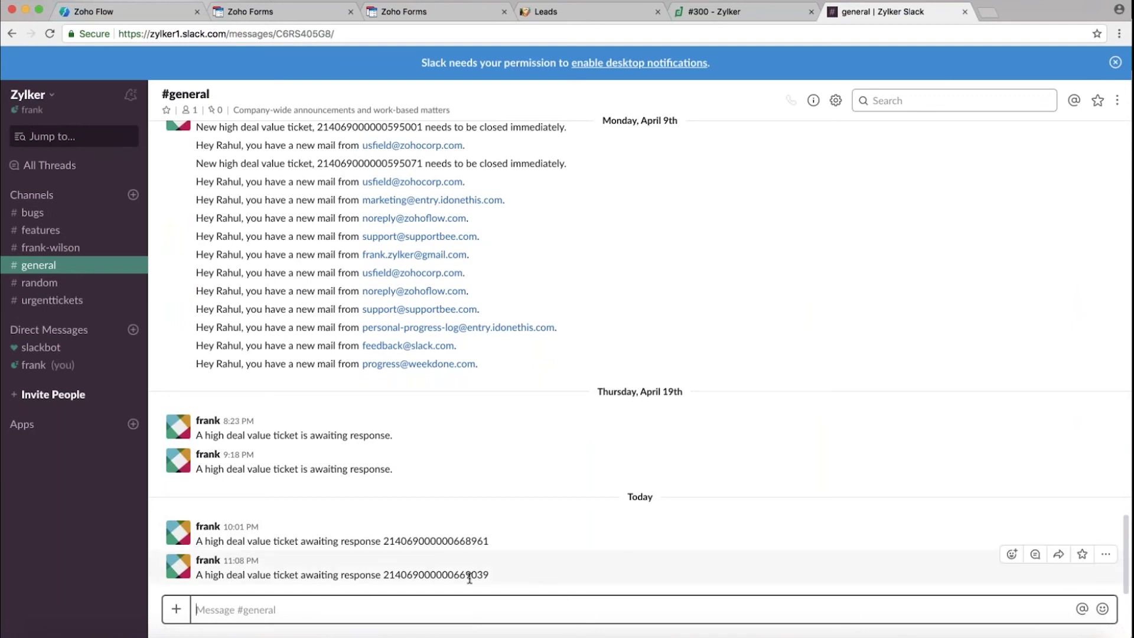
pyautogui.click(120, 13)
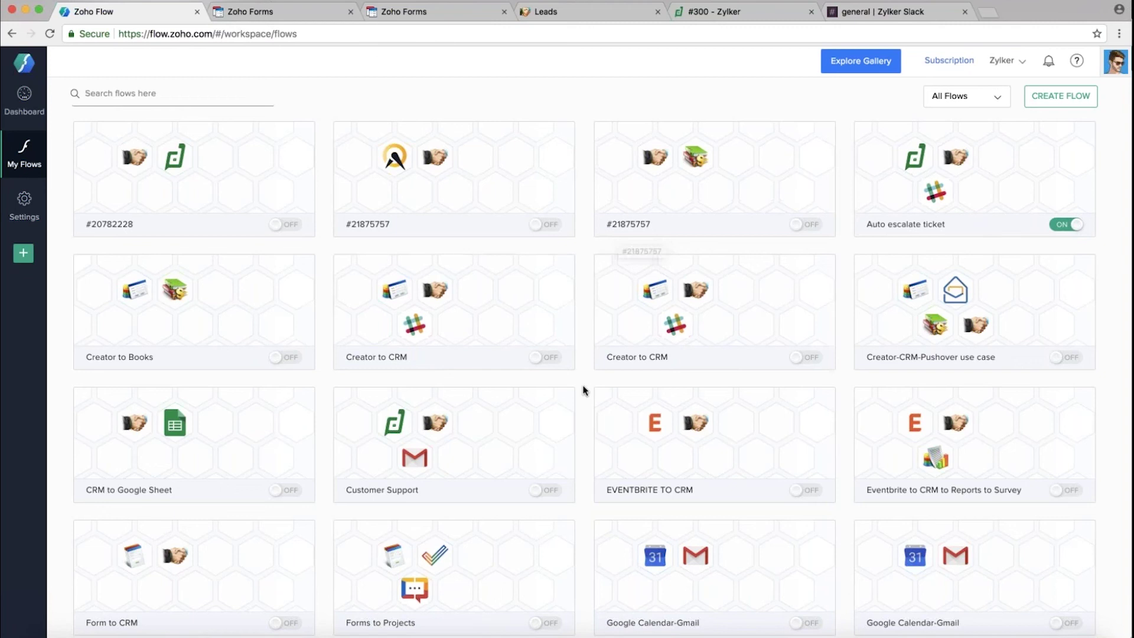
pyautogui.scroll(-1, 584, 391)
pyautogui.scroll(-5, 584, 391)
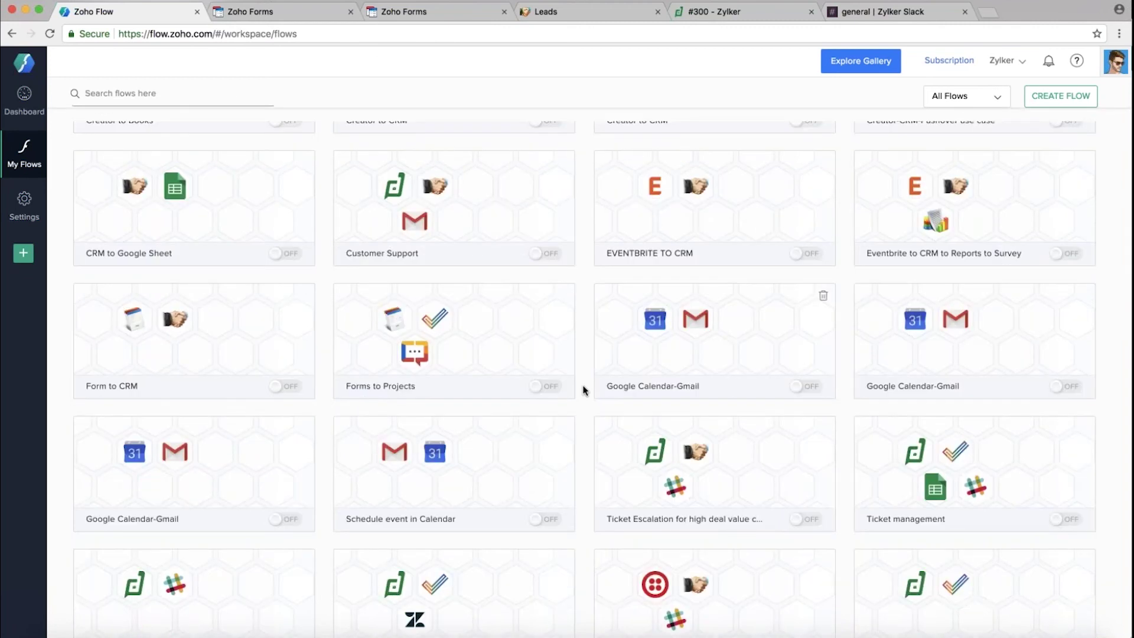
pyautogui.scroll(5, 583, 390)
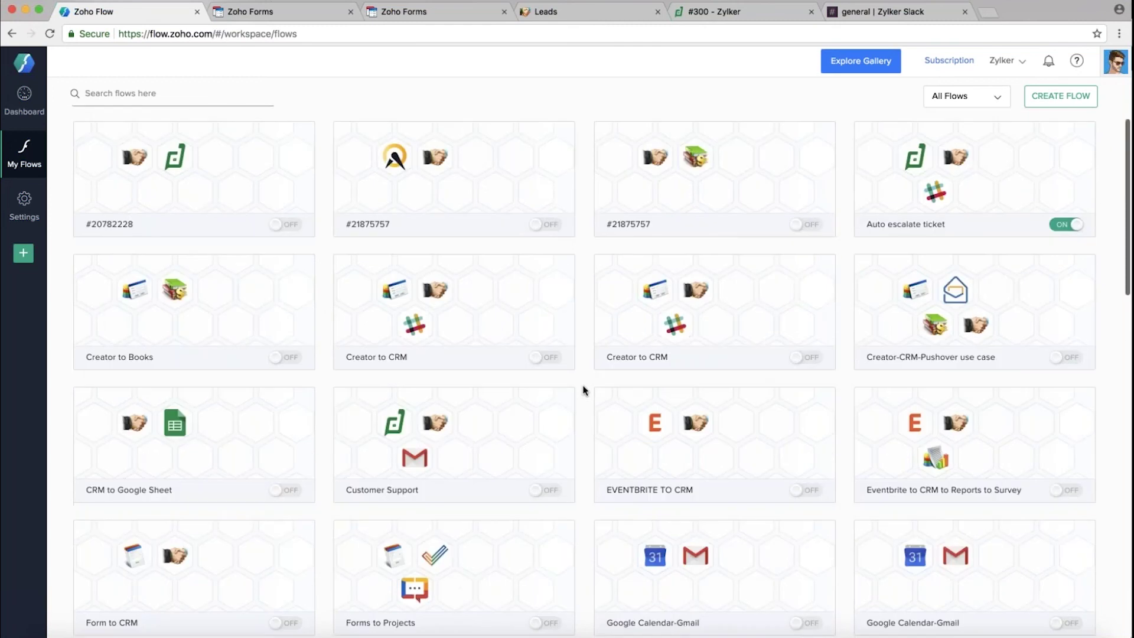
pyautogui.scroll(-7, 583, 391)
pyautogui.scroll(7, 584, 390)
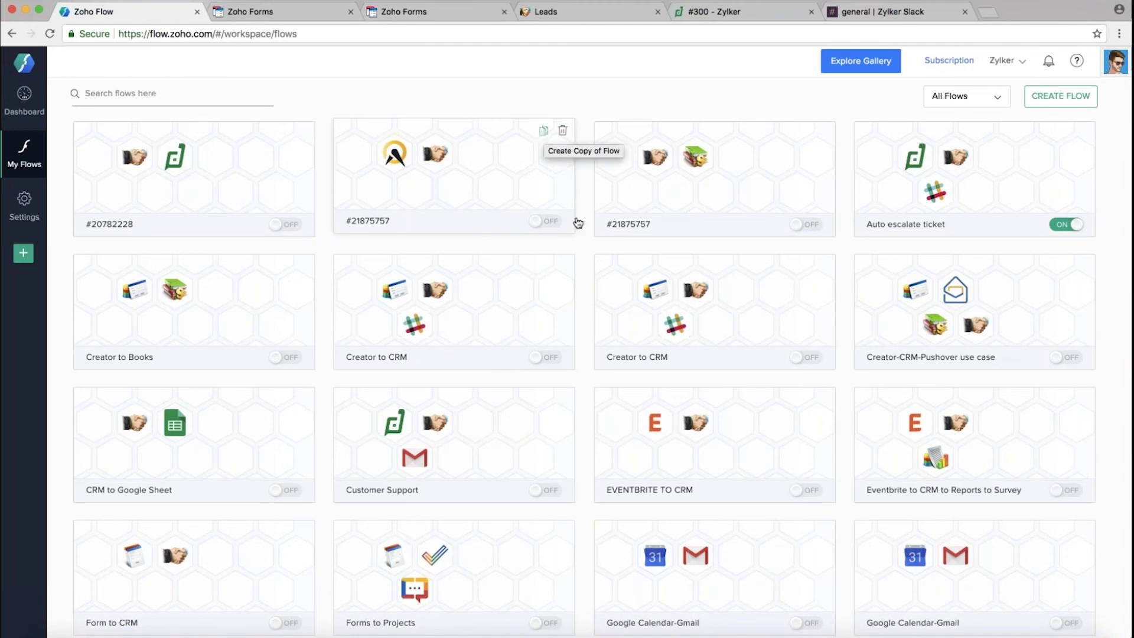
pyautogui.moveTo(584, 401)
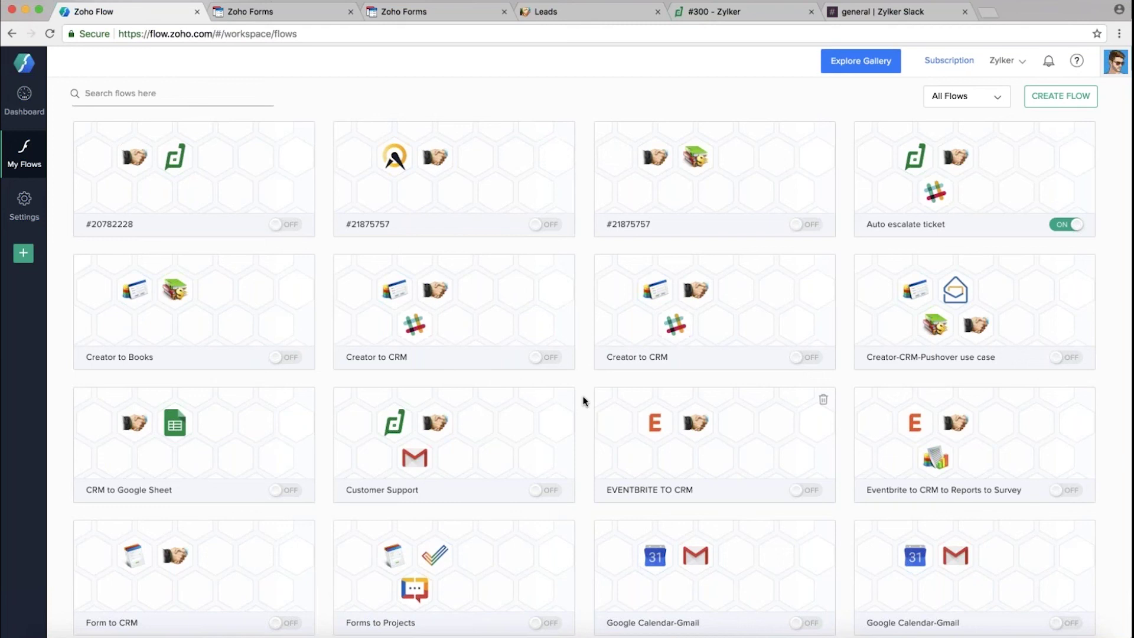
pyautogui.moveTo(543, 227)
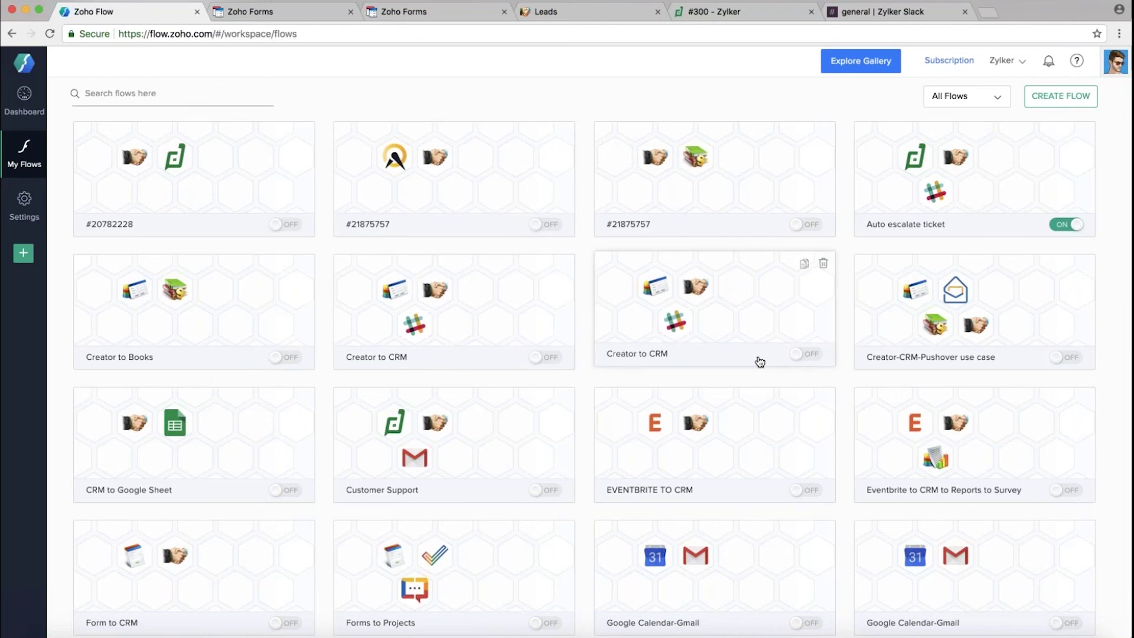